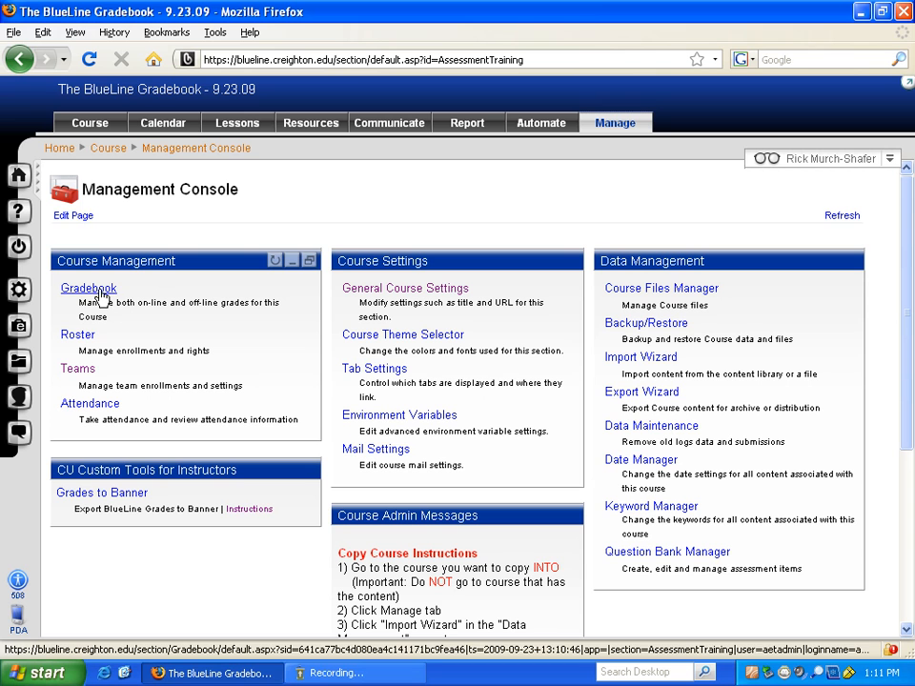
Open the course gradebook setup and rename the first category to Exams and the third to Research Paper
left_click(97, 293)
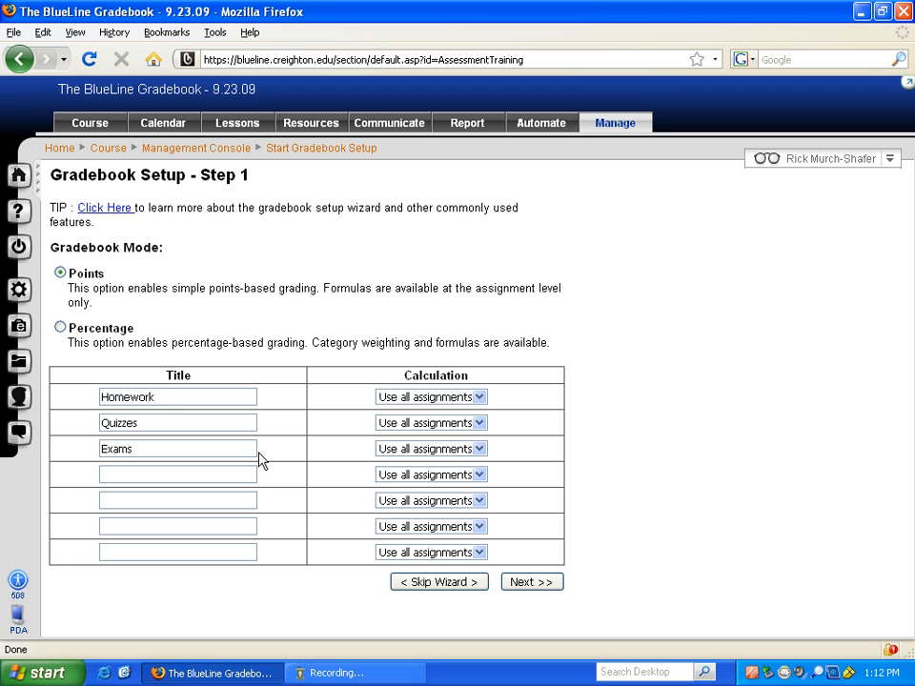
left_click_drag(162, 396, 84, 411)
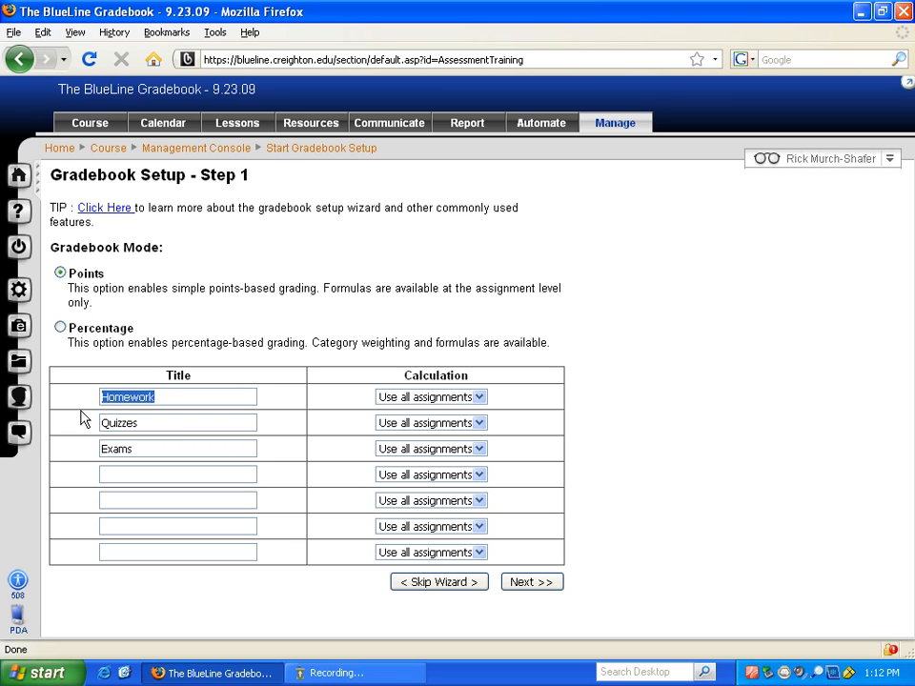
type("Exams")
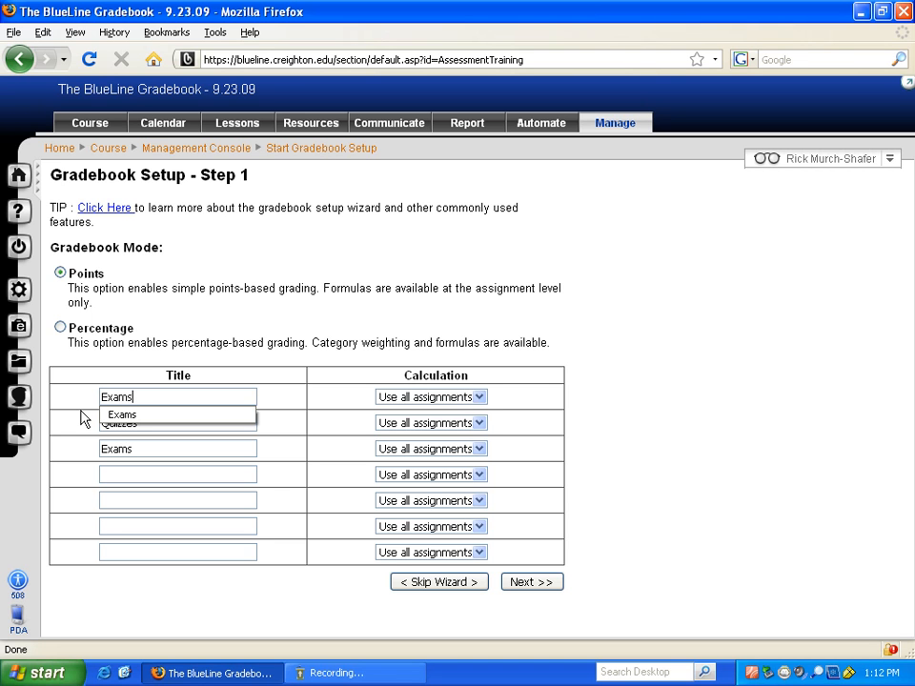
key("Tab")
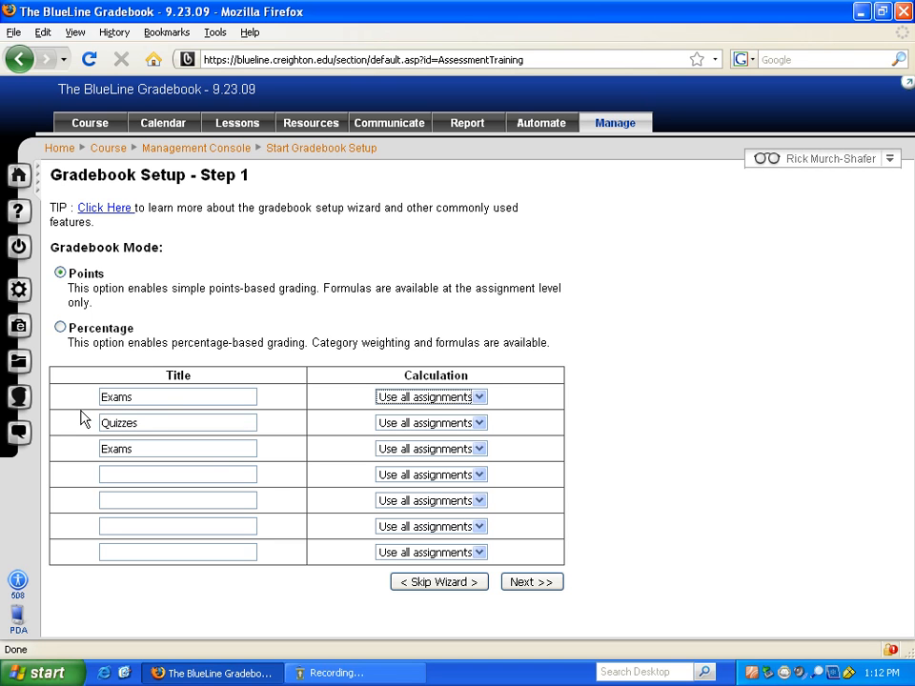
left_click(143, 449)
left_click_drag(159, 446, 76, 462)
type("Re")
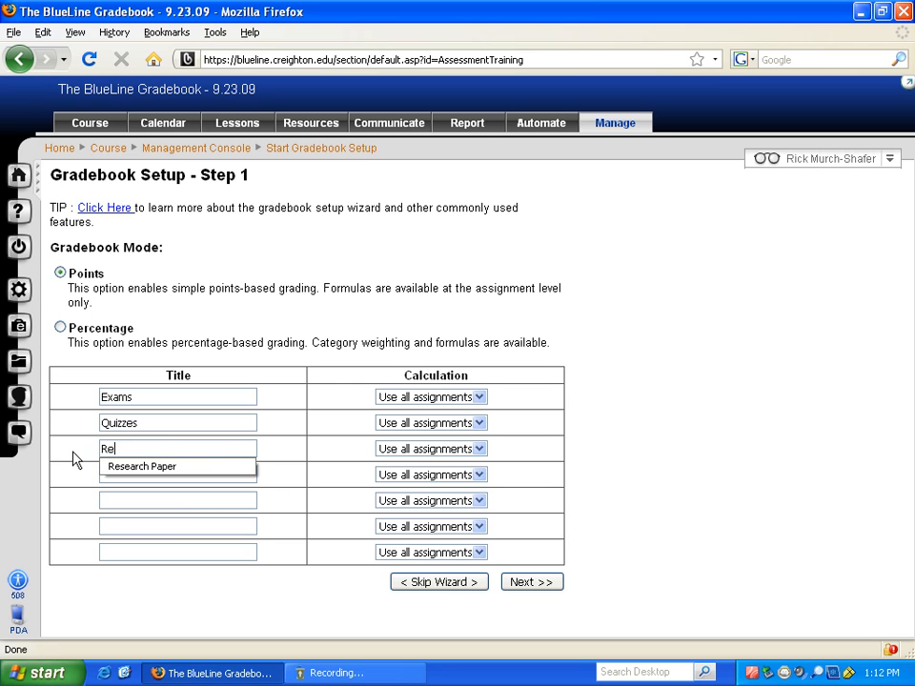
type("search Paper")
left_click(71, 459)
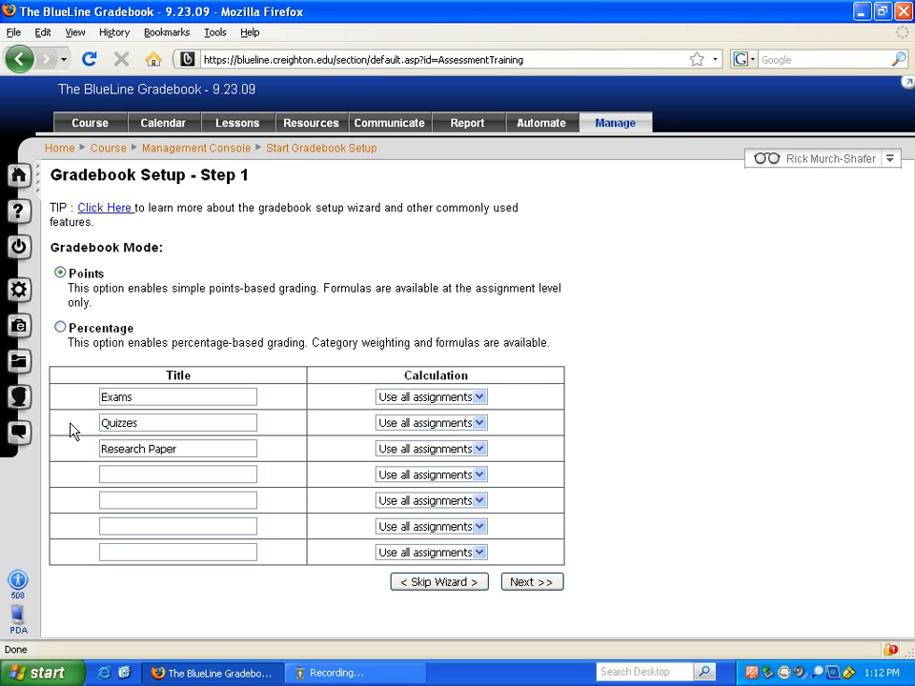
Switch the gradebook to Percentage mode and set the weights to 30 for Quizzes and 20 for Research Paper
left_click(60, 328)
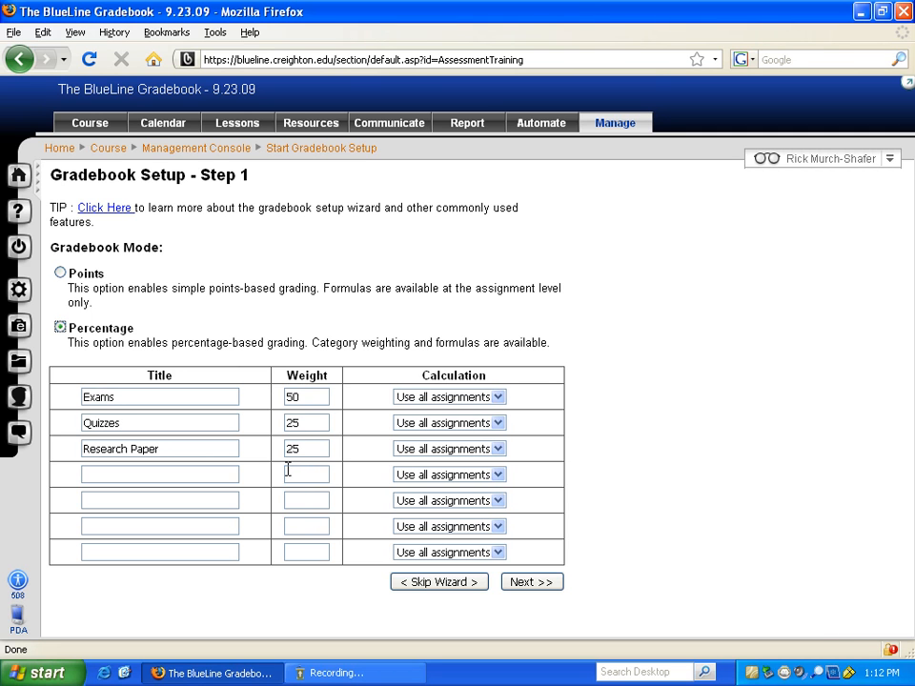
double_click(289, 423)
left_click(305, 423)
left_click(306, 423)
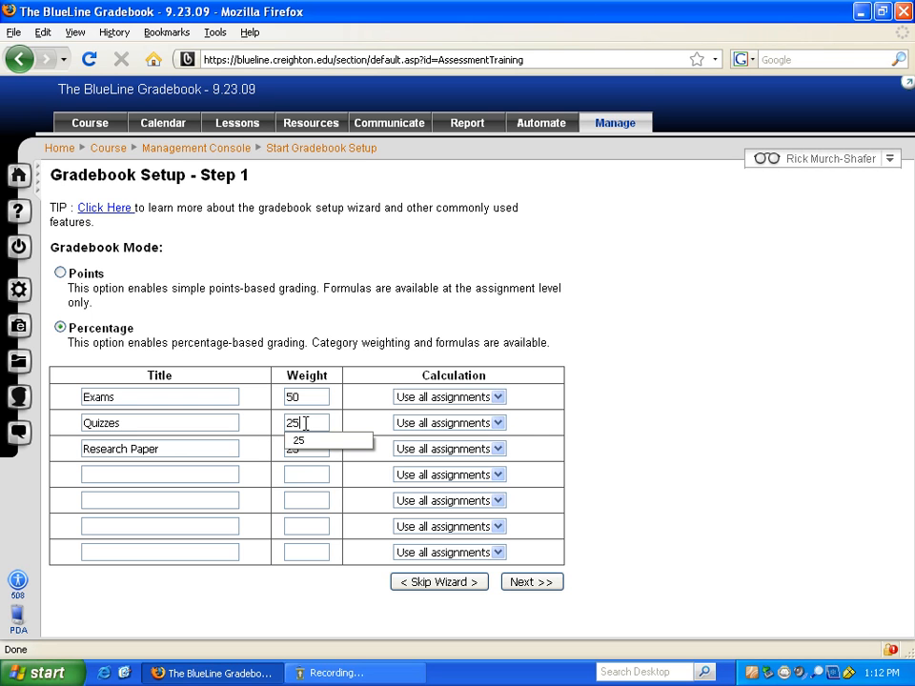
left_click(265, 425)
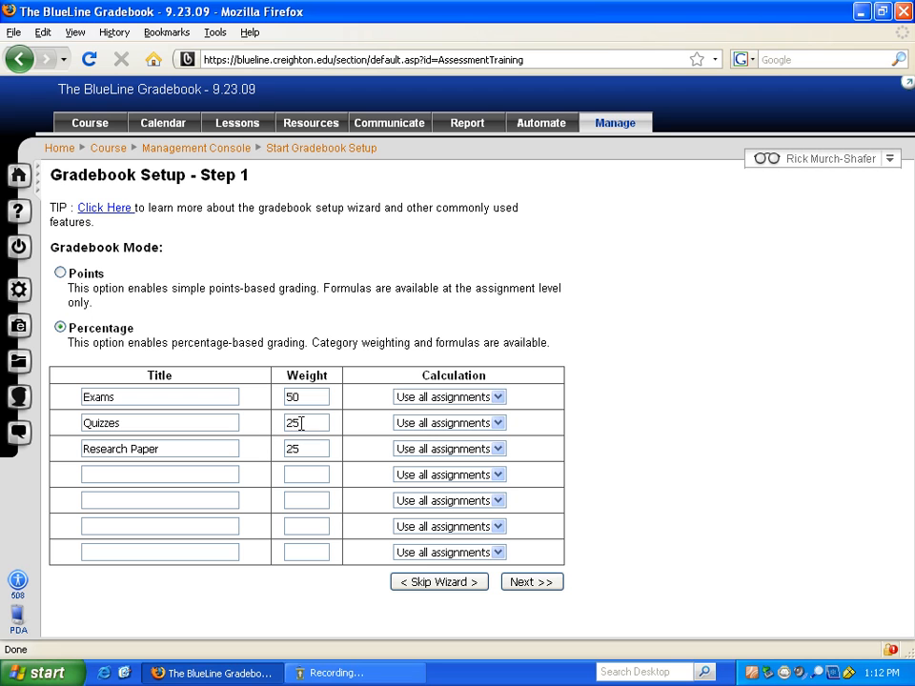
left_click_drag(300, 424, 270, 423)
type("30")
left_click_drag(300, 452, 273, 451)
type("20")
Set the Quizzes category's calculation to drop the lowest 1
left_click(498, 425)
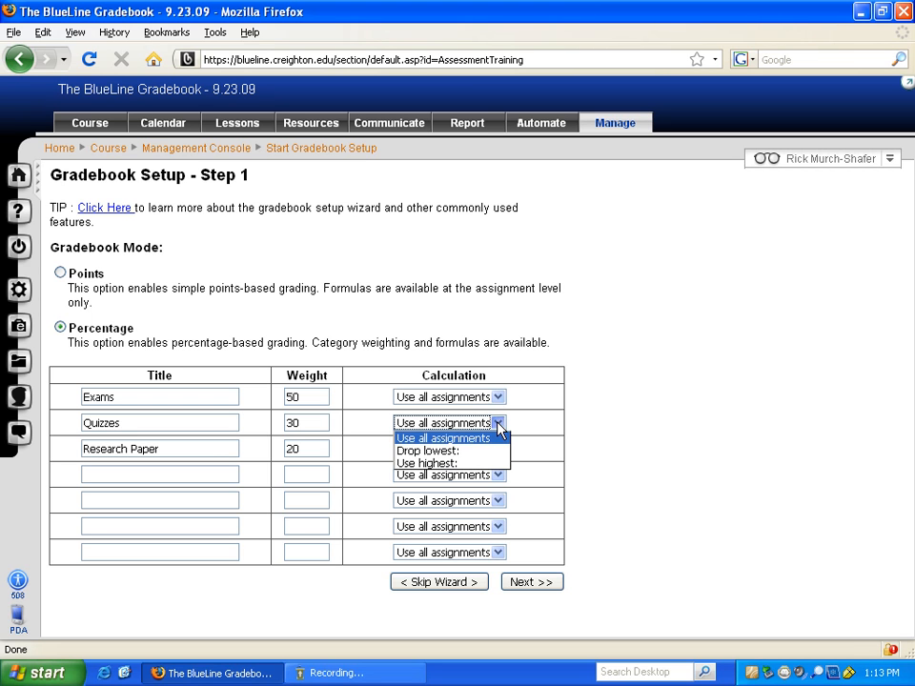
left_click(441, 452)
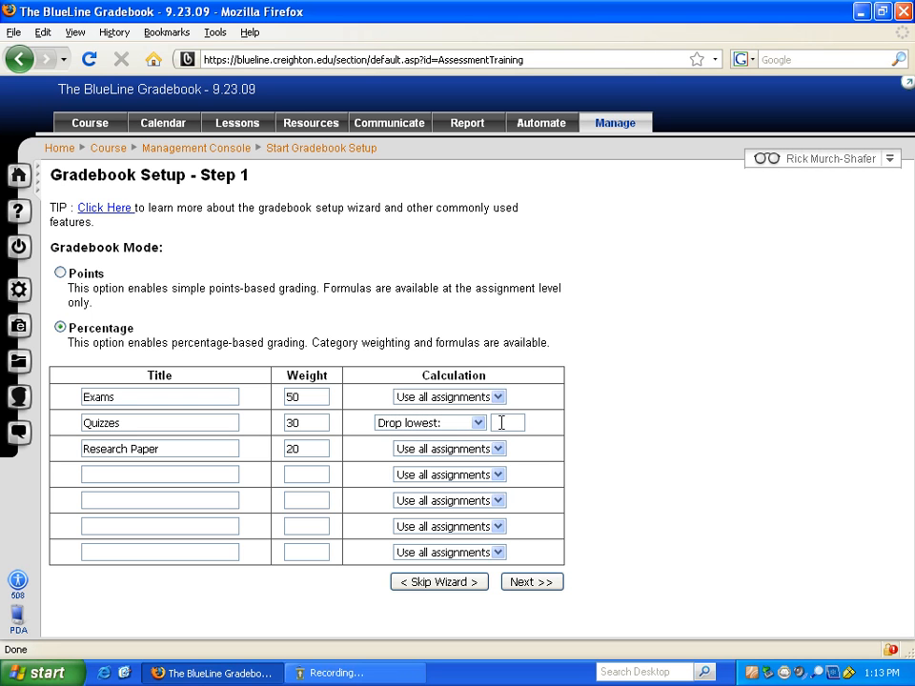
left_click(501, 422)
type("12")
key("BackSpace")
Change the Quizzes category's calculation to use the highest 9
left_click(477, 423)
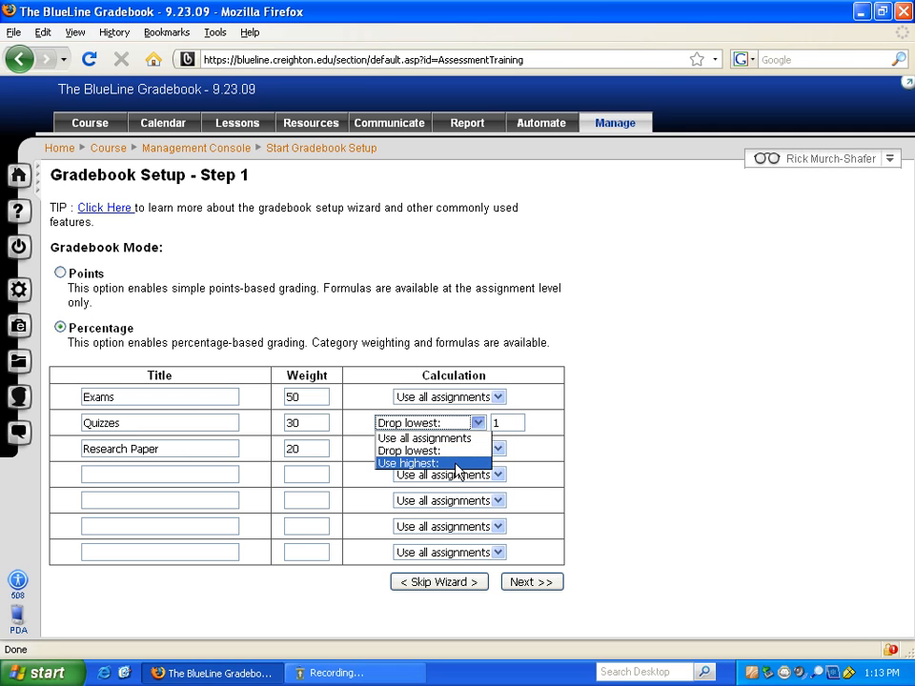
left_click(405, 465)
double_click(492, 423)
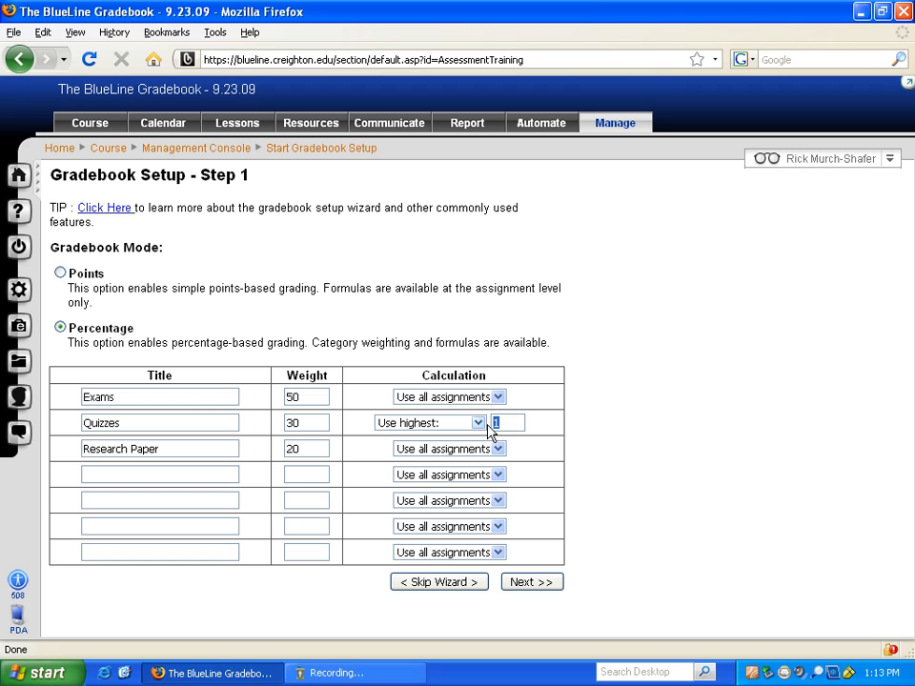
type("9")
Return the Quizzes calculation to using all assignments and advance to the grading scale setup without selecting any content items
left_click(477, 422)
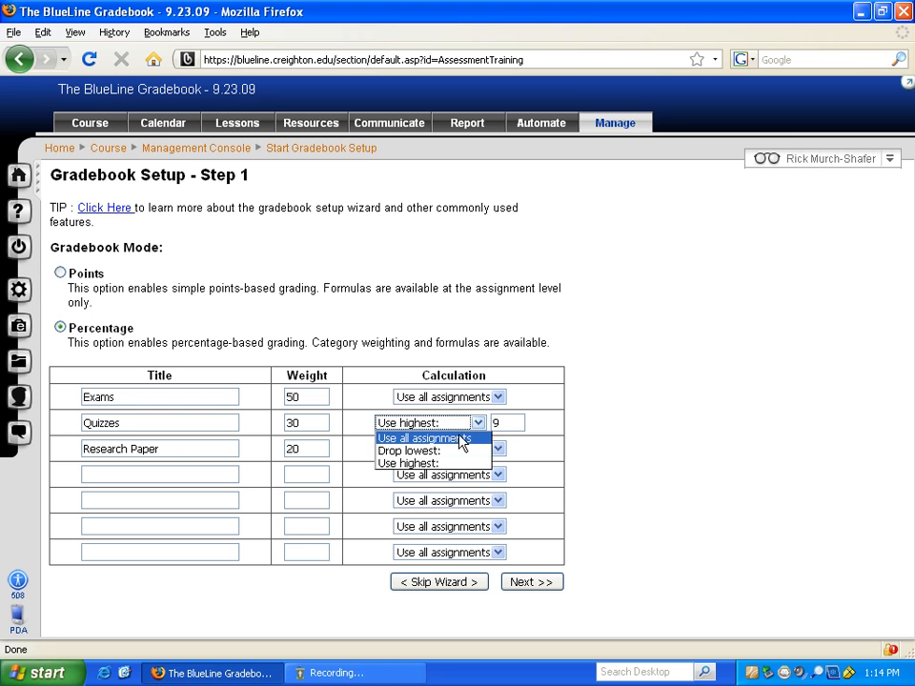
left_click(461, 437)
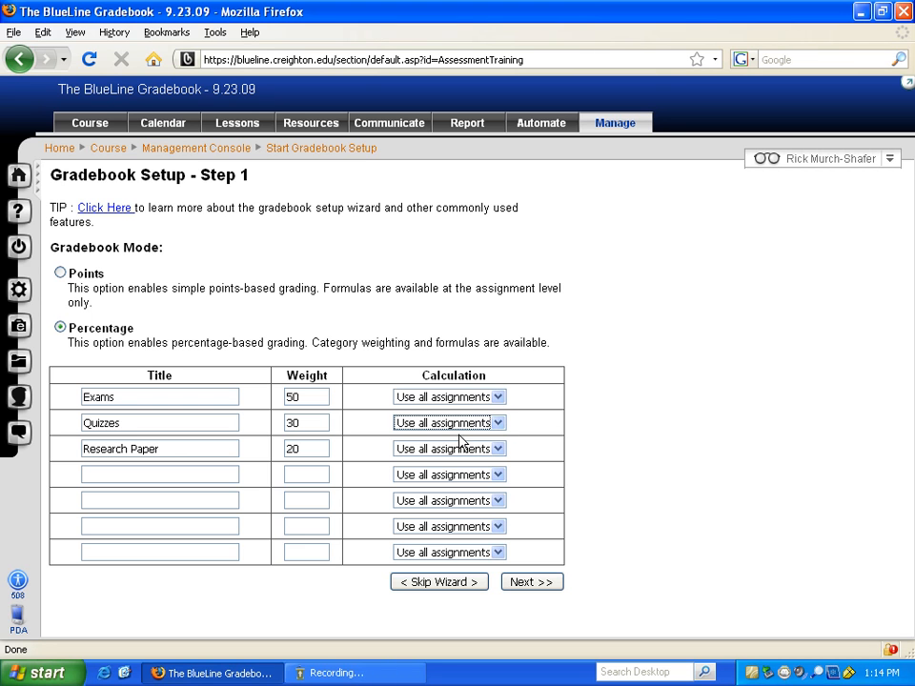
left_click(529, 588)
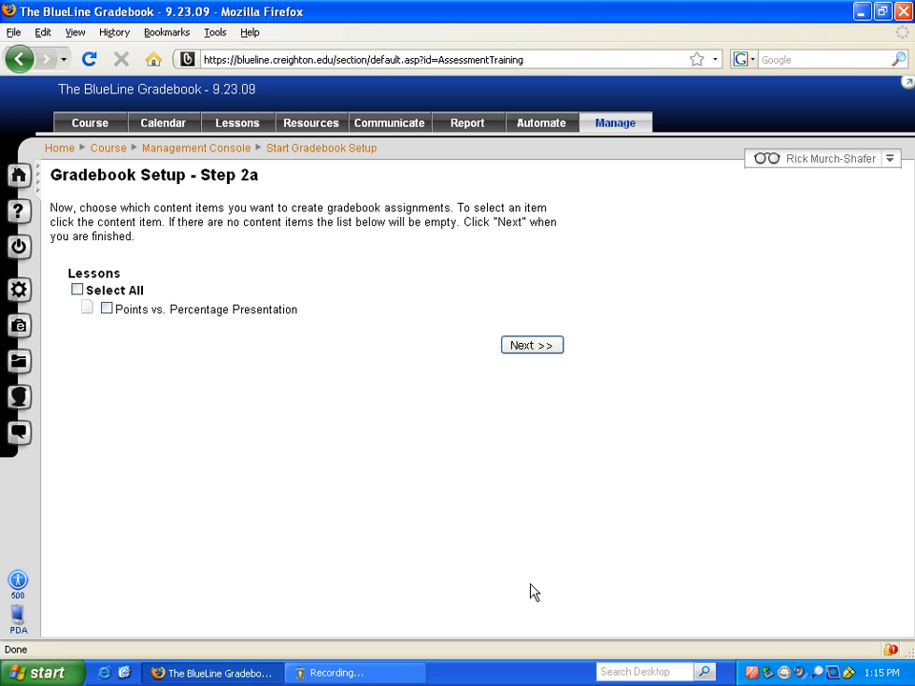
left_click(524, 347)
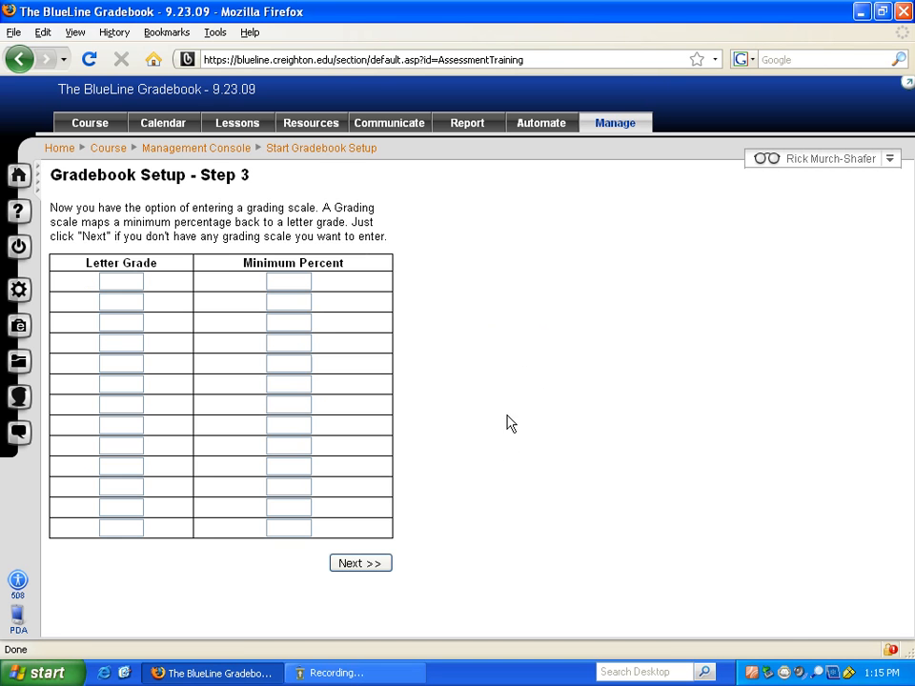
Enter grading scale minimums of 90 percent for A, 80 for B and 70 for C
left_click(125, 279)
type("A")
key("Tab")
type("90")
key("Tab")
type("B")
key("Tab")
type("80")
key("Tab")
type("C")
key("Tab")
type("70")
Add D at 60 percent and F at 0 percent to the grading scale and complete the setup
key("Tab")
type("D")
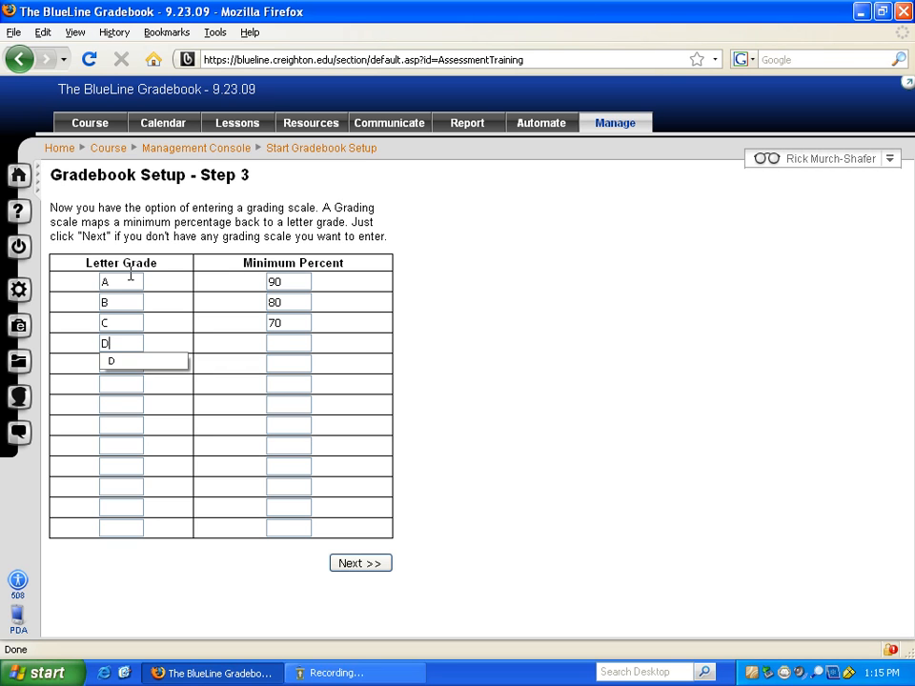
key("Tab")
type("60")
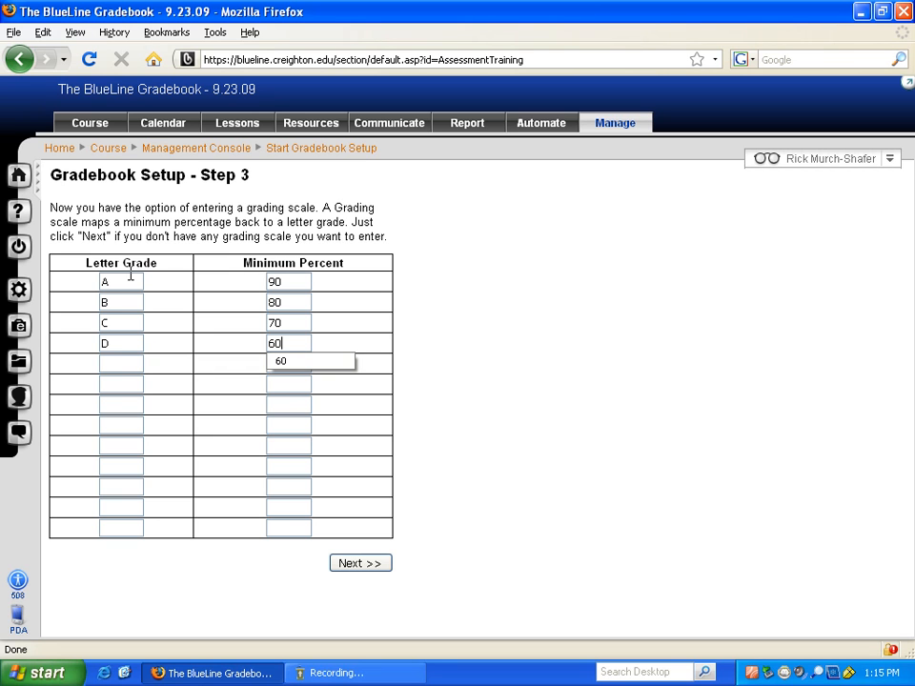
key("Tab")
type("F")
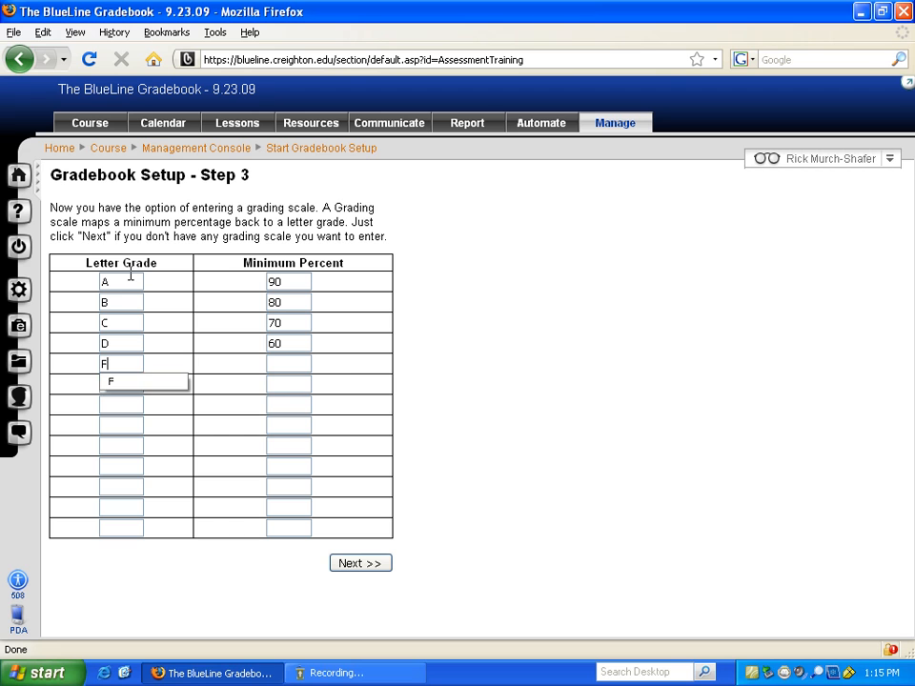
key("Tab")
type("0")
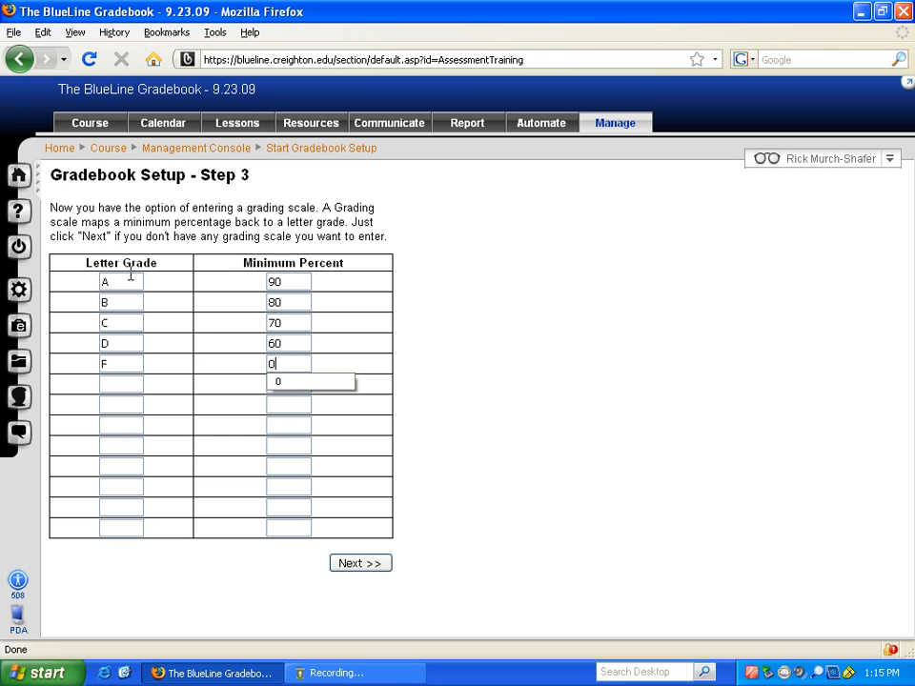
left_click(448, 409)
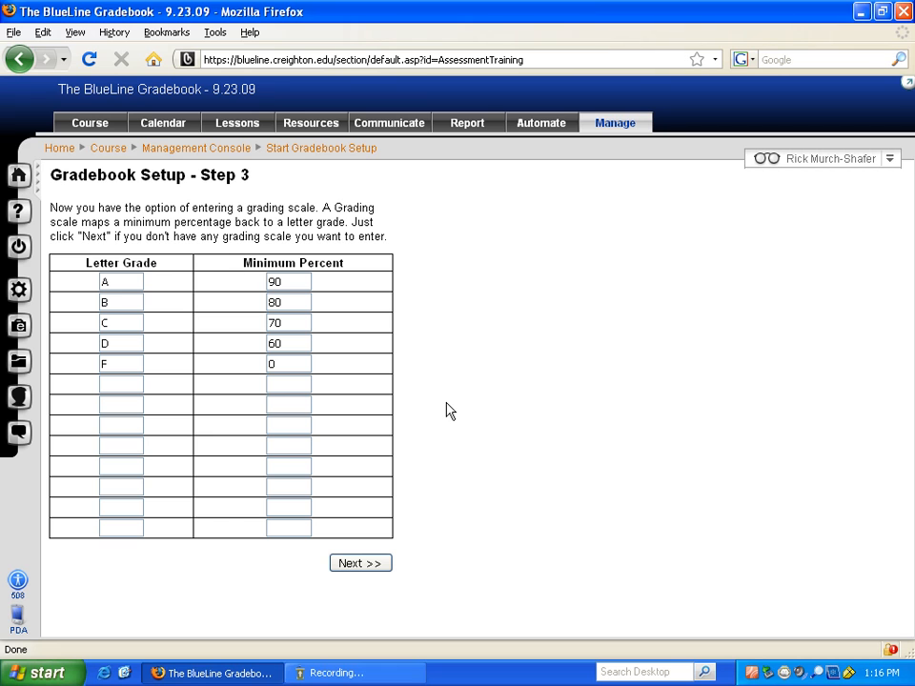
left_click(360, 565)
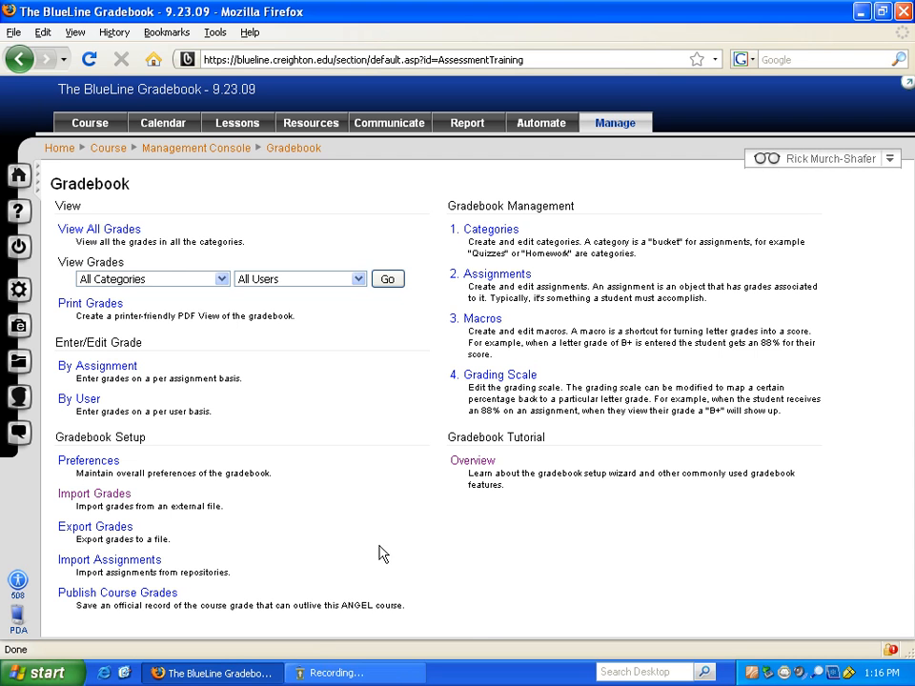
Examine the Exams category's editable settings without changing them, and review the grading scale before returning to the gradebook's main page
left_click(493, 238)
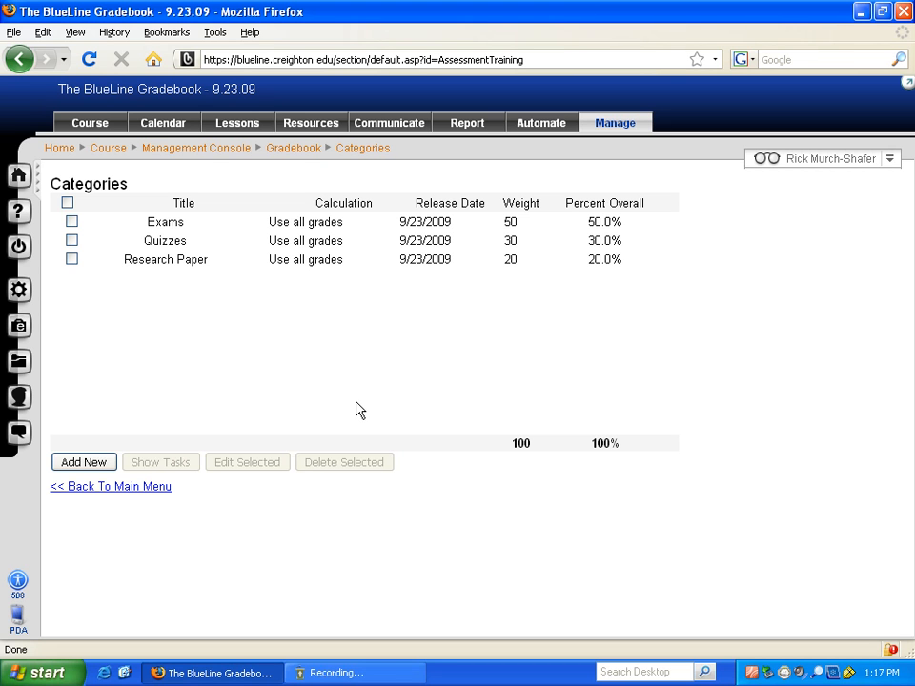
double_click(508, 224)
left_click(71, 222)
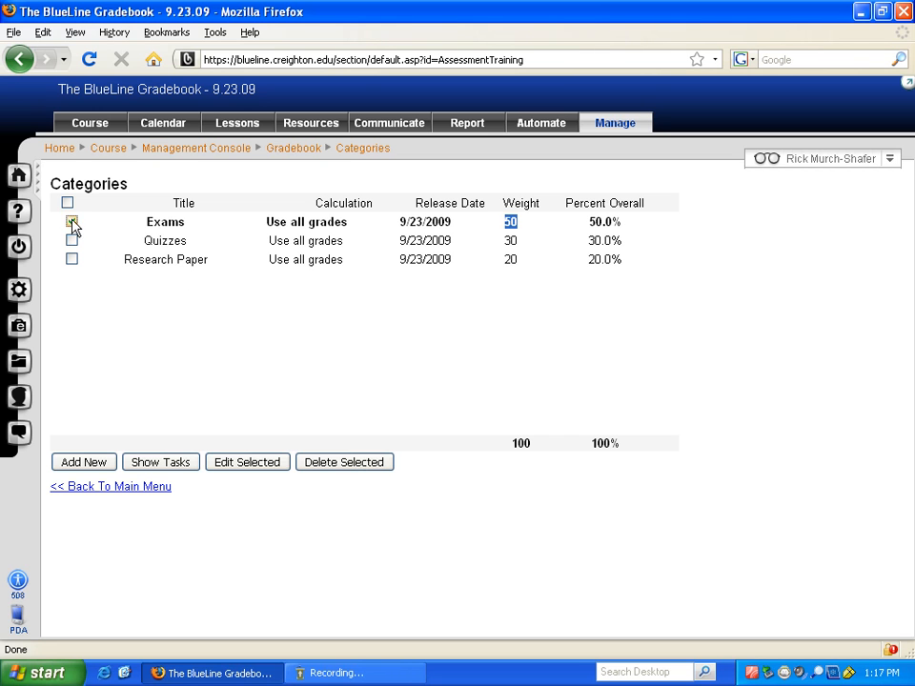
left_click(259, 469)
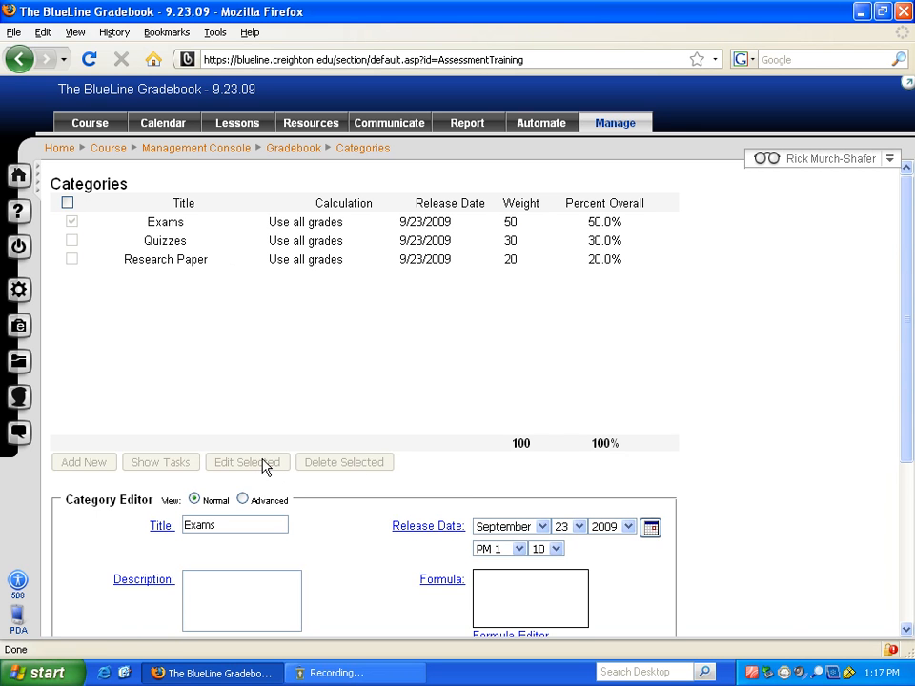
left_click_drag(910, 400, 884, 551)
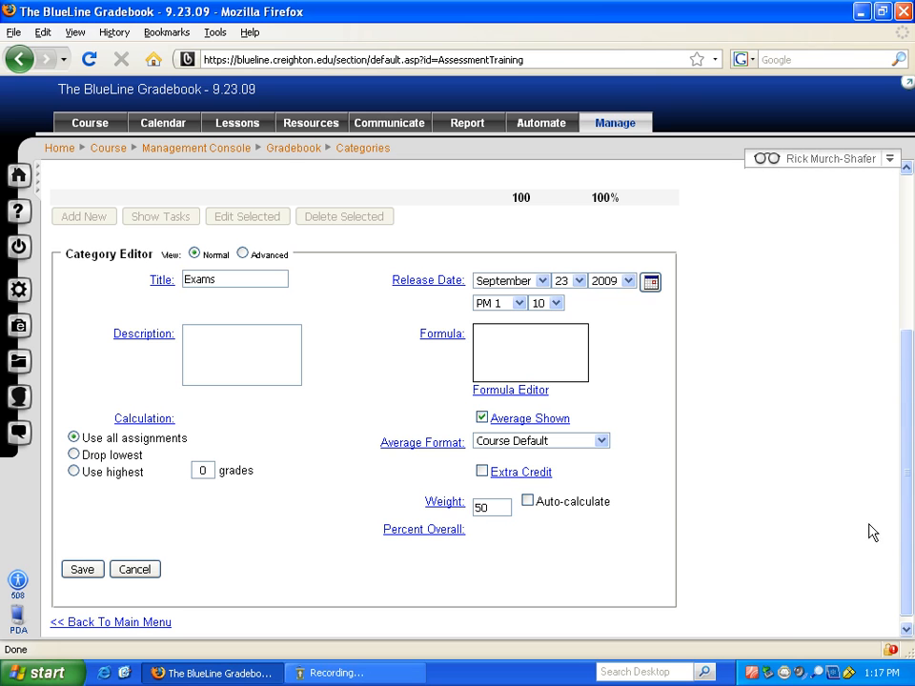
left_click(133, 573)
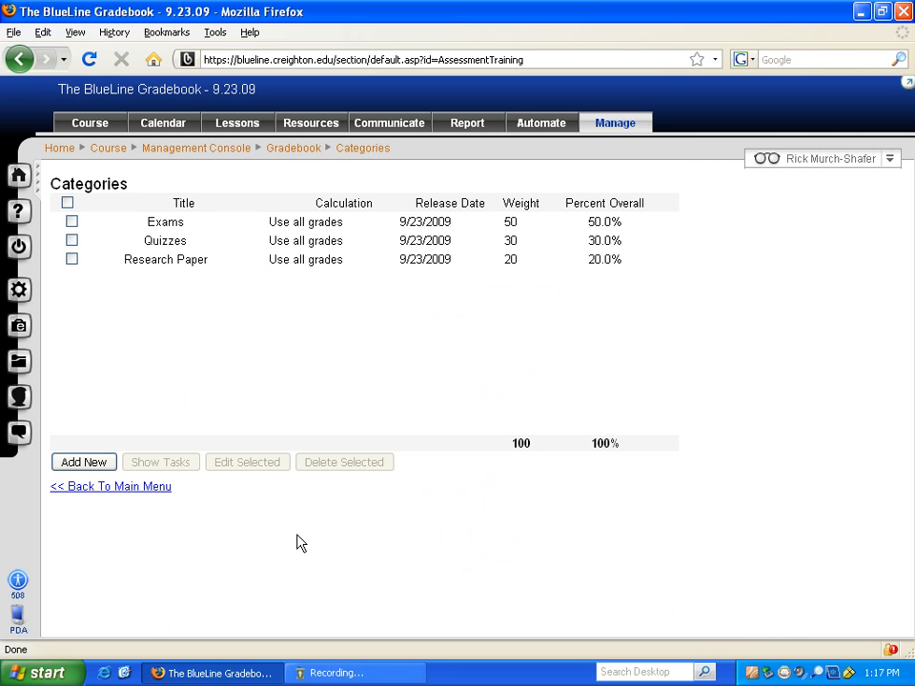
left_click(123, 489)
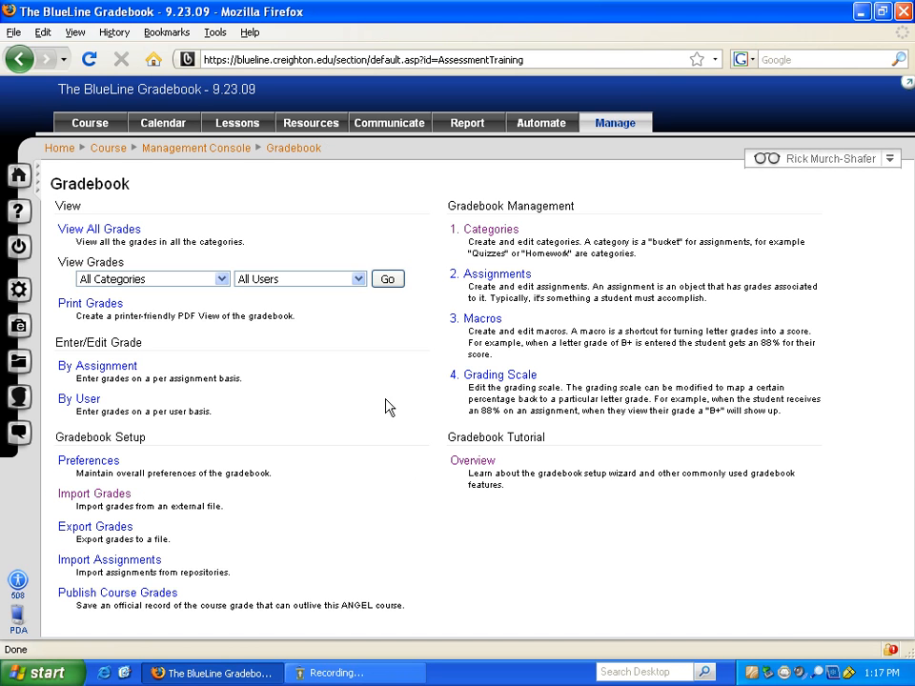
left_click(499, 381)
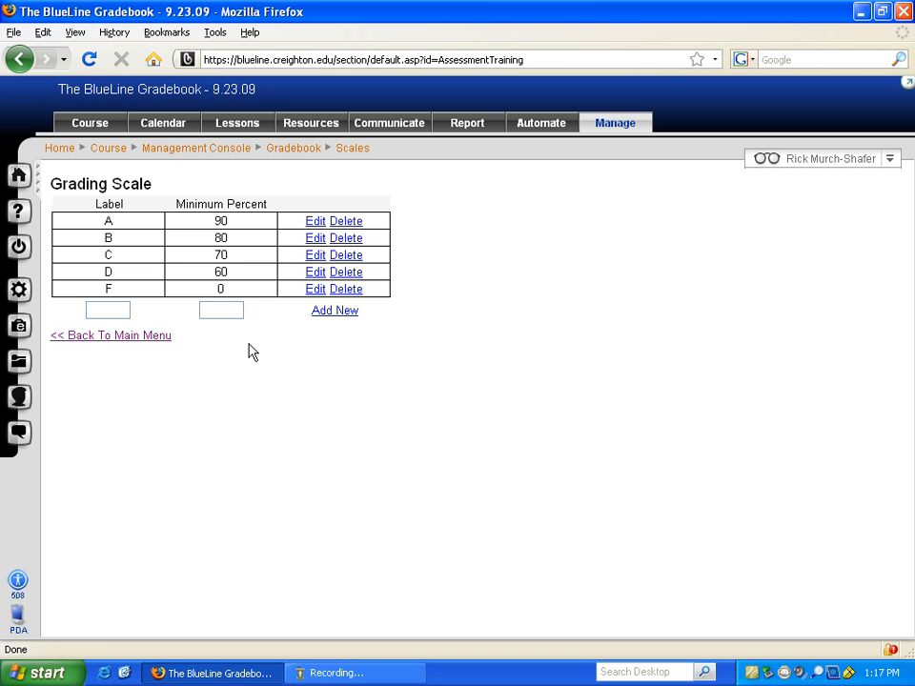
left_click(103, 338)
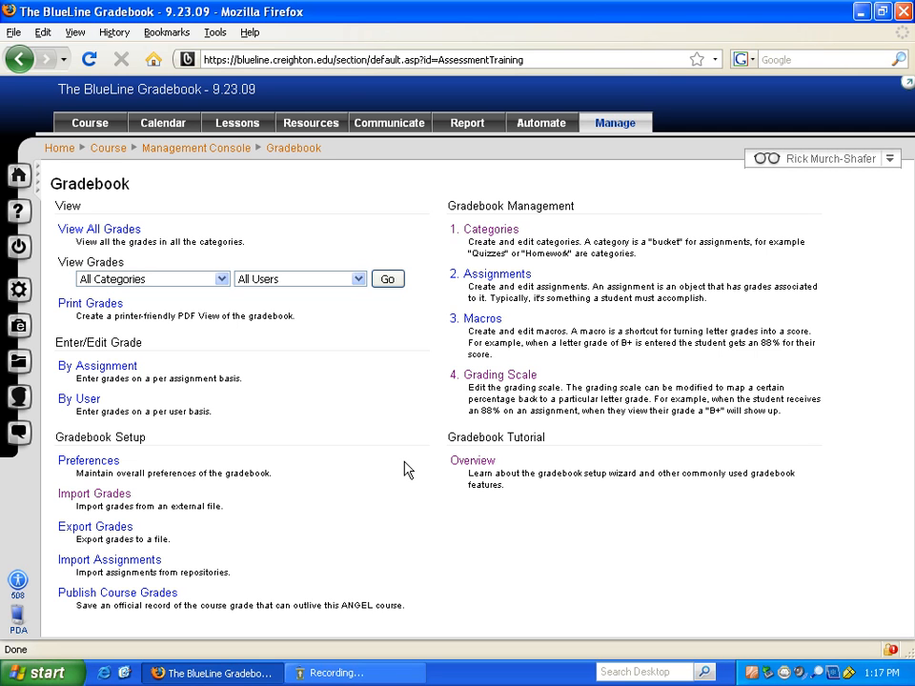
Start a new assignment in the gradebook's assignments list and title it Exam 1
left_click(497, 279)
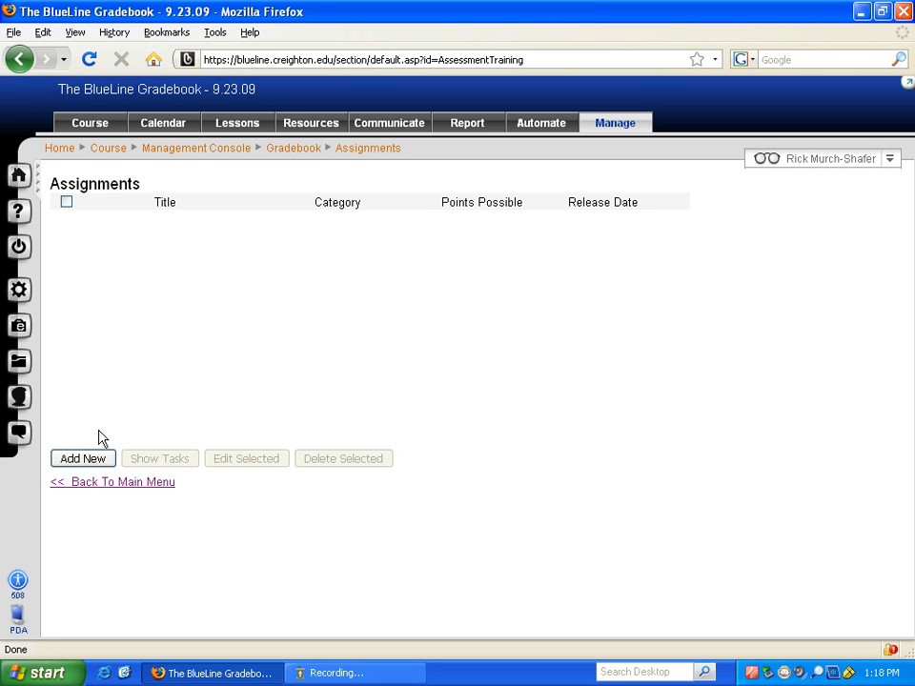
left_click(85, 460)
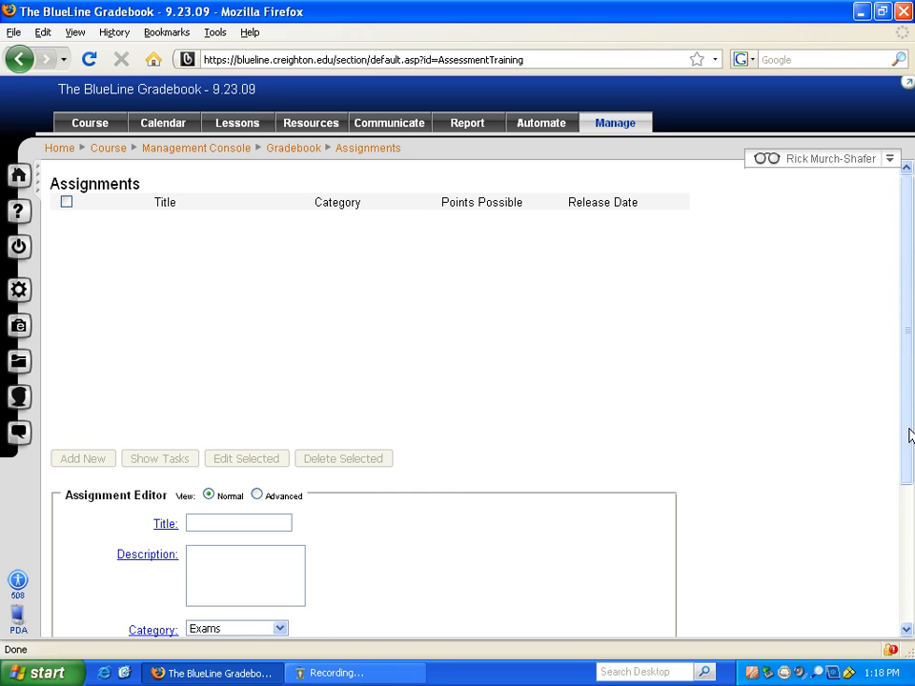
left_click_drag(908, 429, 895, 575)
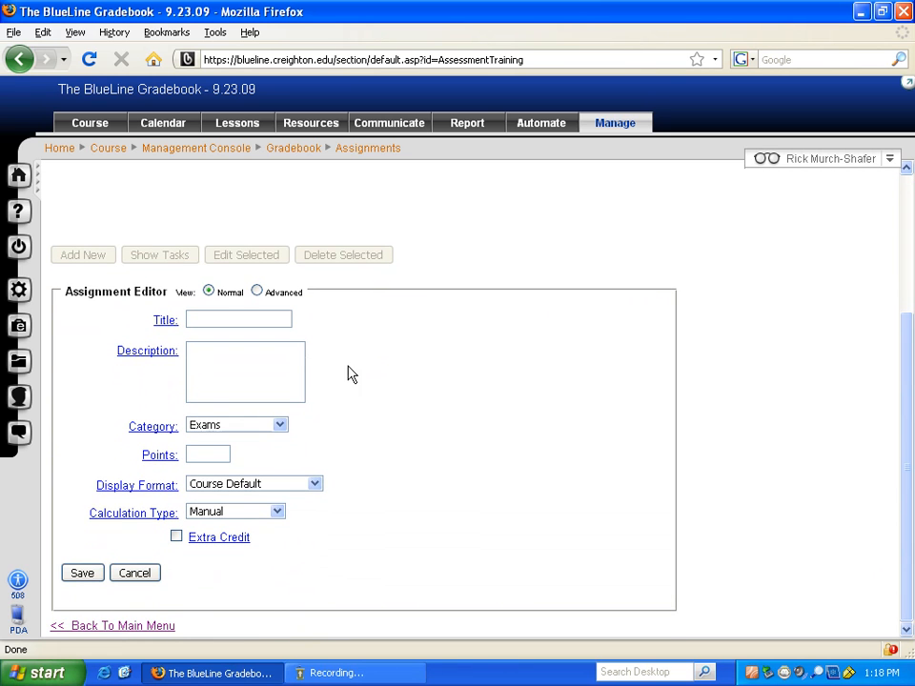
left_click(207, 318)
type("Exam")
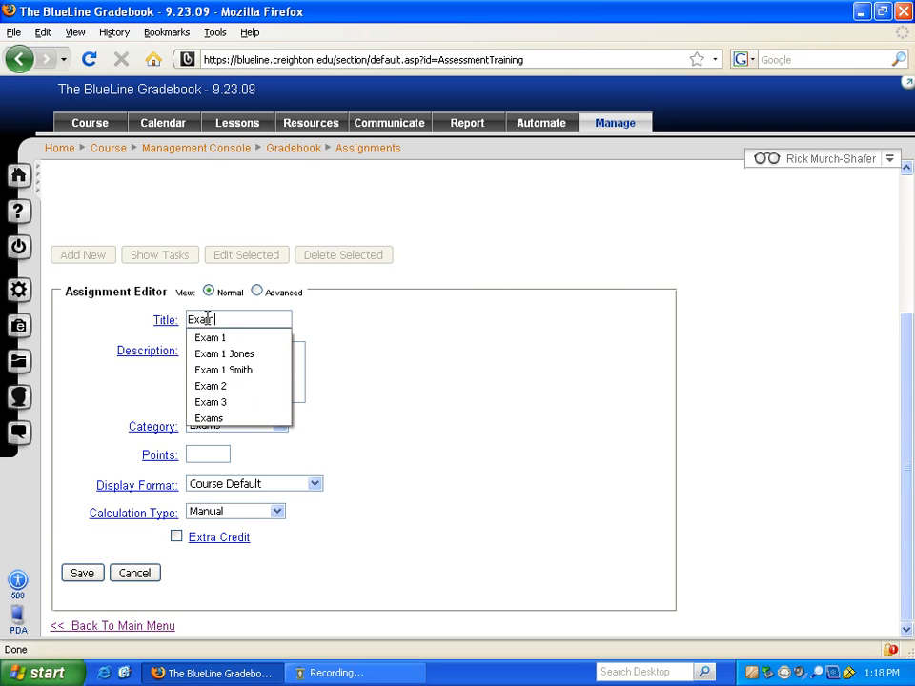
key("Down")
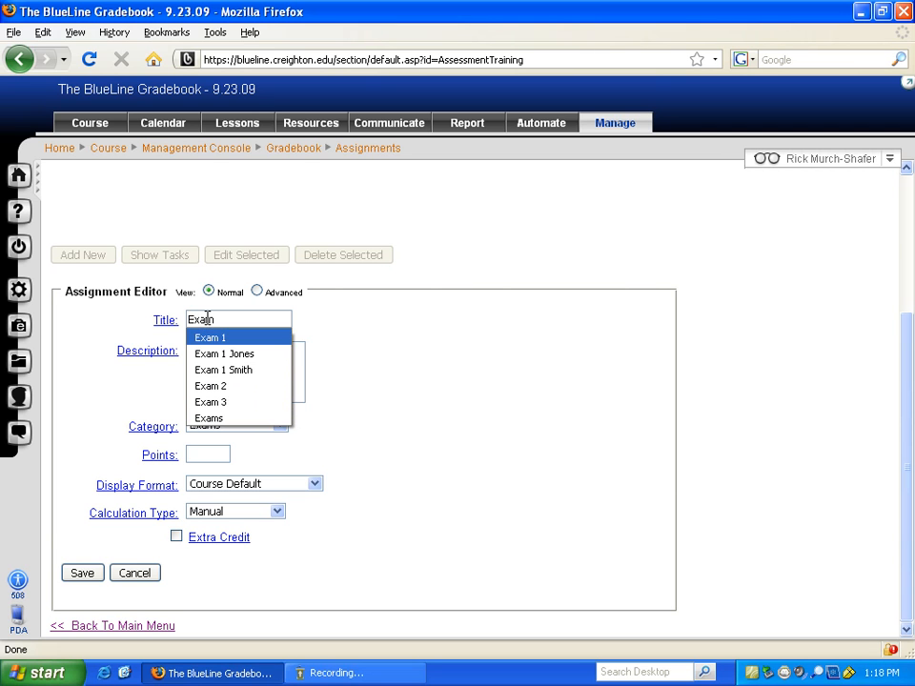
key("Tab")
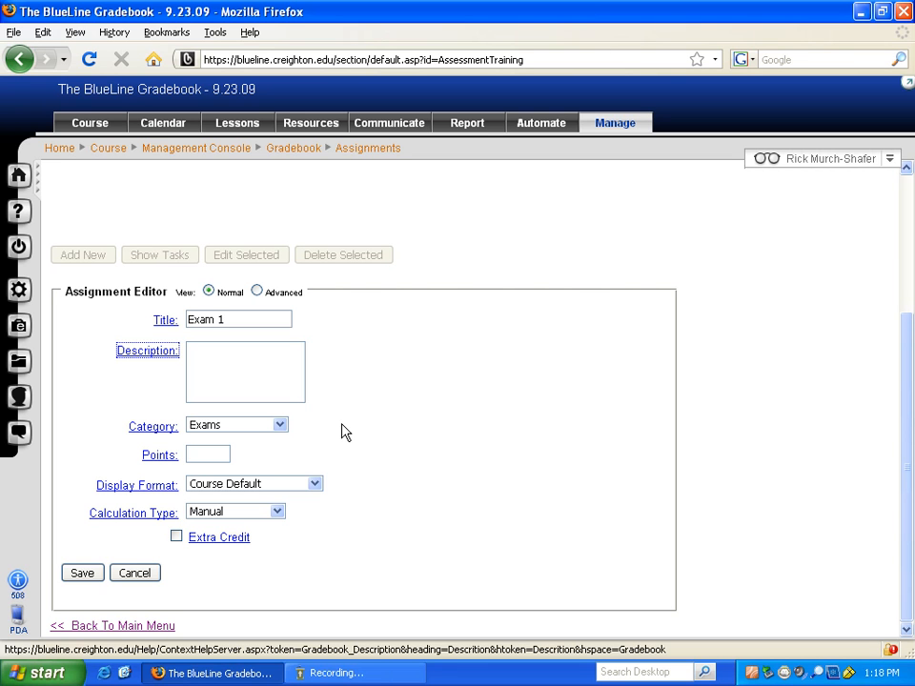
Assign Exam 1 to the Exams category and set its points possible to 100
left_click(282, 429)
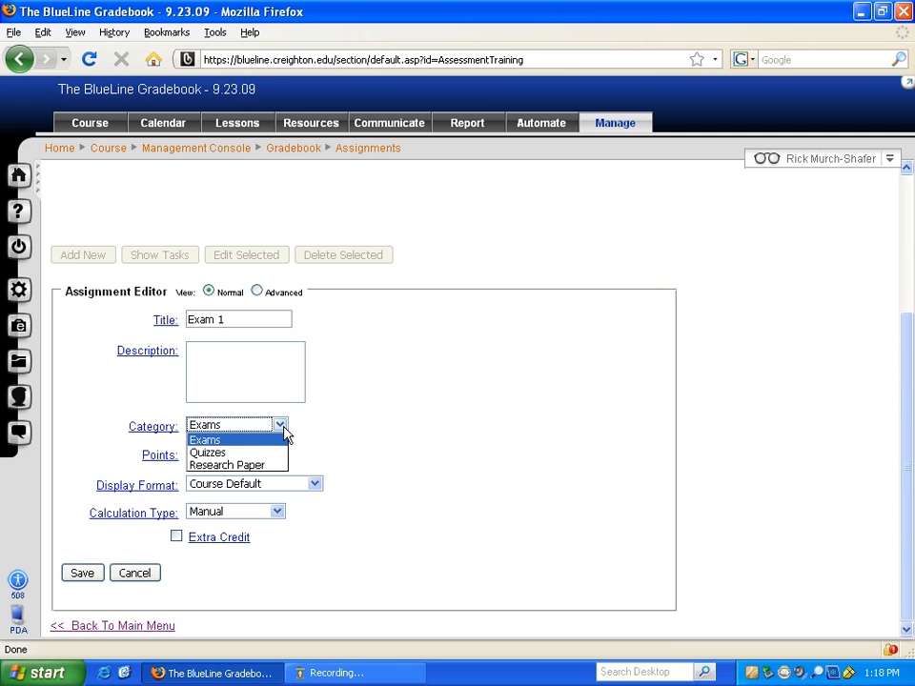
left_click(222, 444)
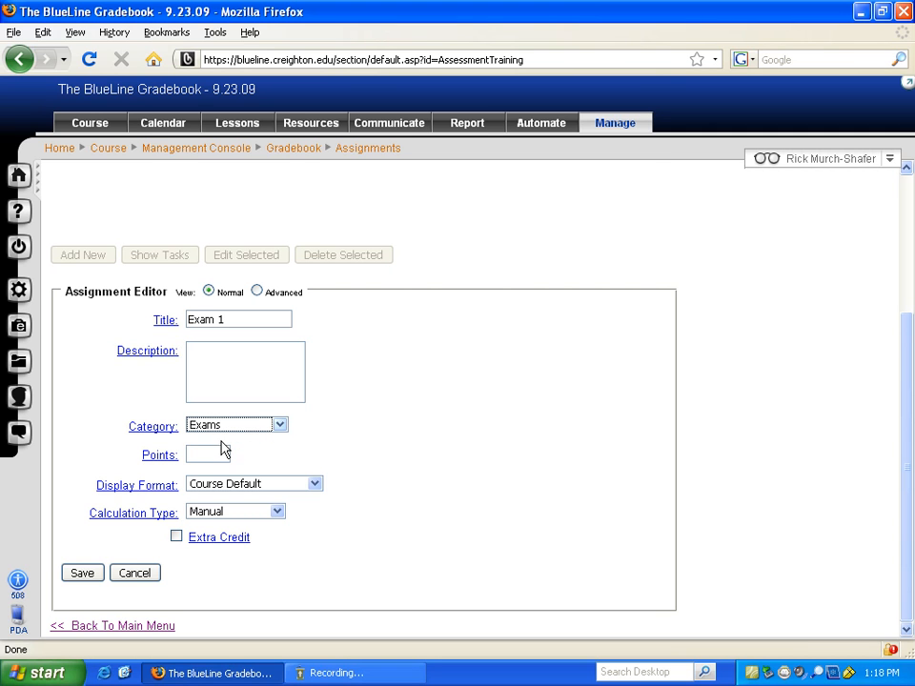
left_click(209, 458)
type("100")
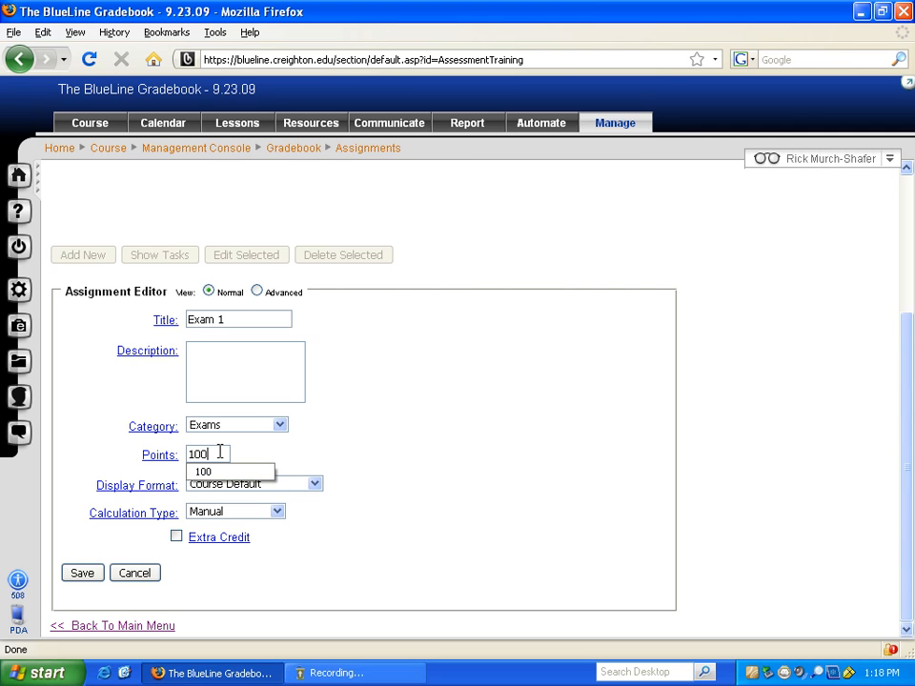
left_click(381, 461)
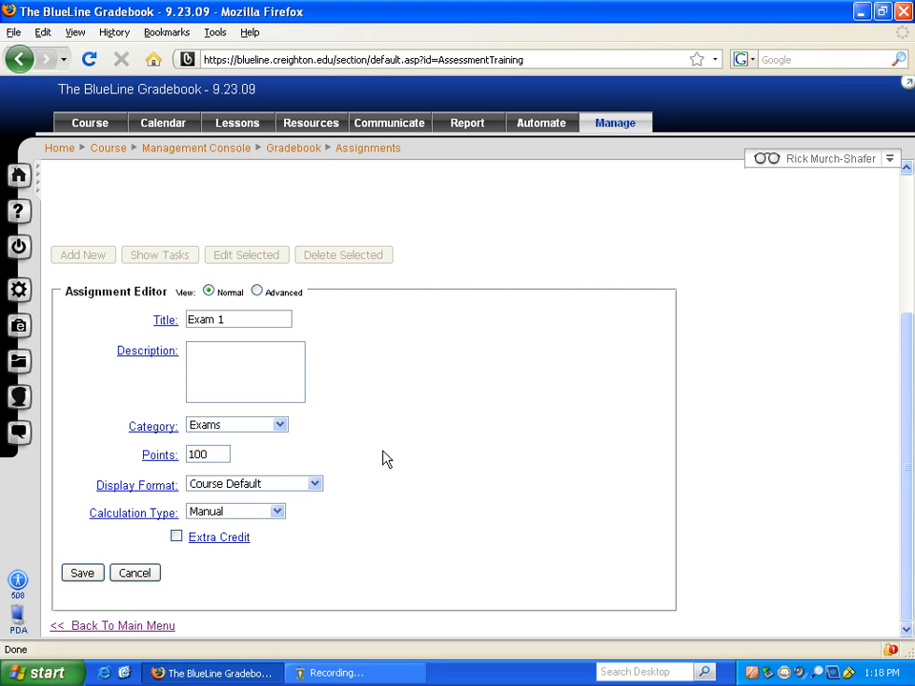
Examine the display format, calculation type and extra credit options for Exam 1, keeping Course Default, Manual and no extra credit
left_click(315, 485)
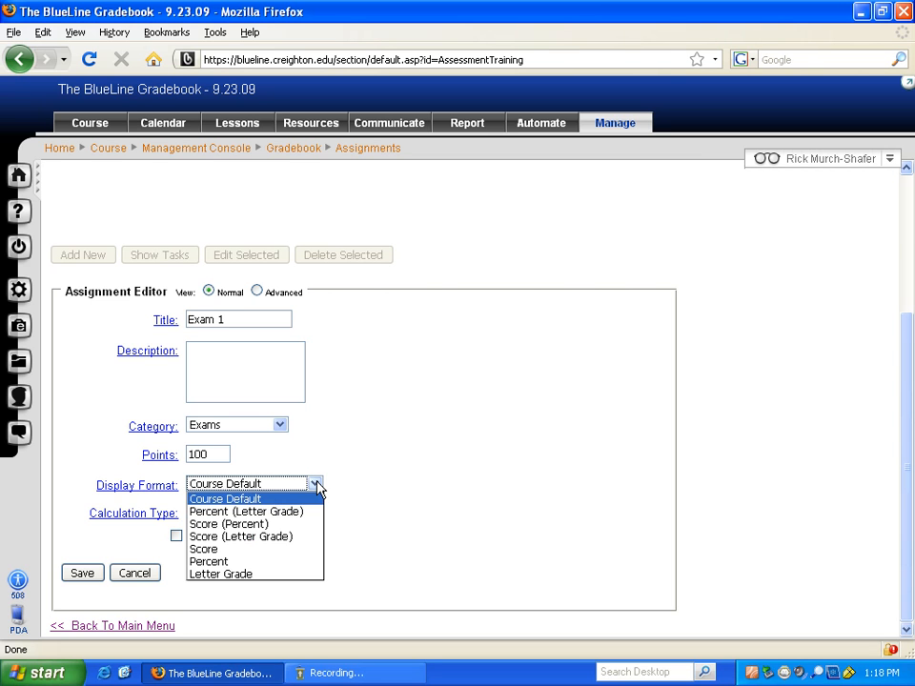
left_click(352, 488)
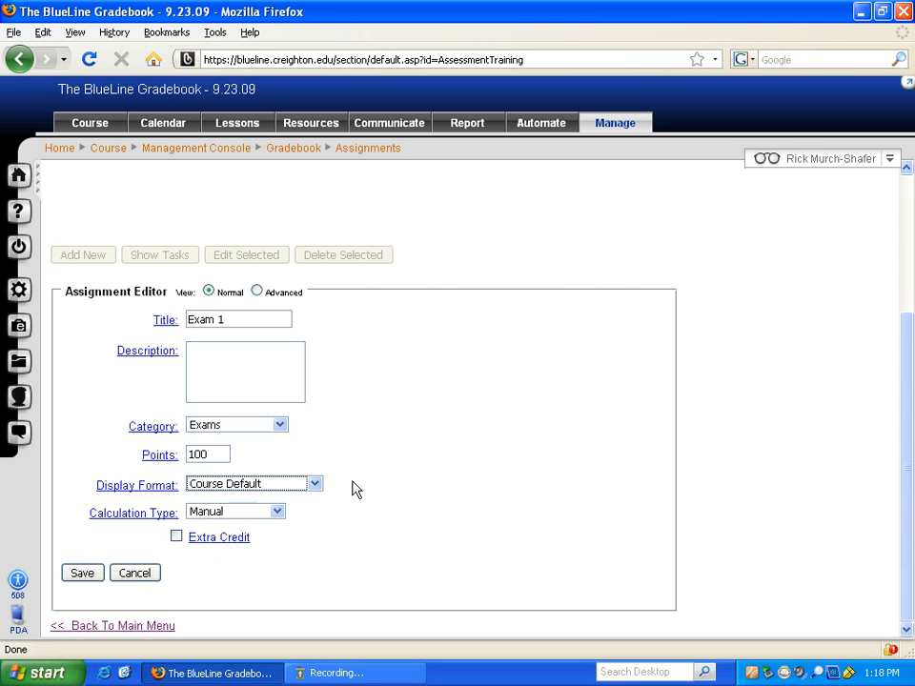
left_click(316, 485)
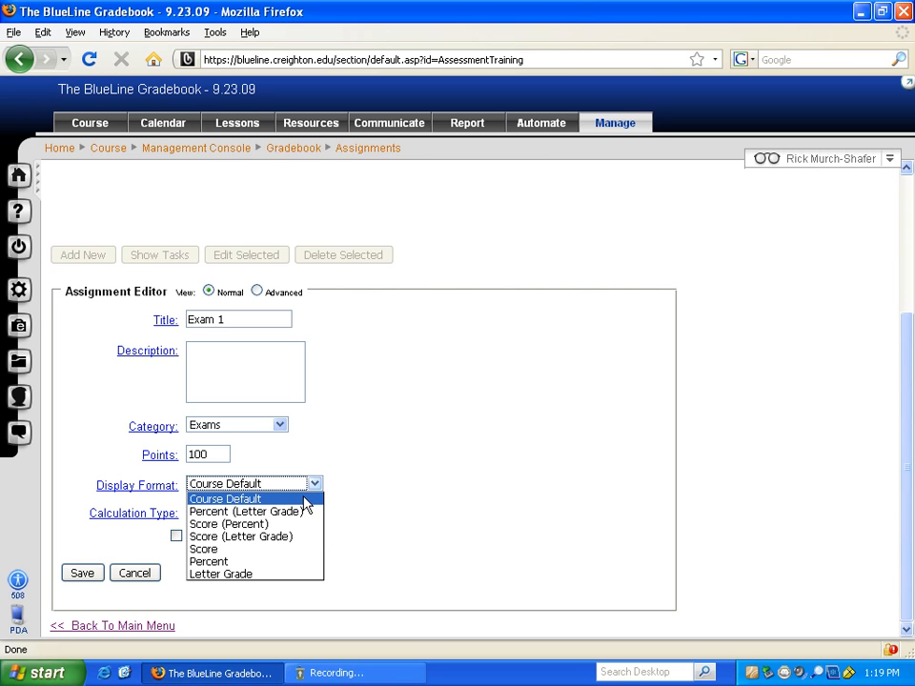
left_click(305, 502)
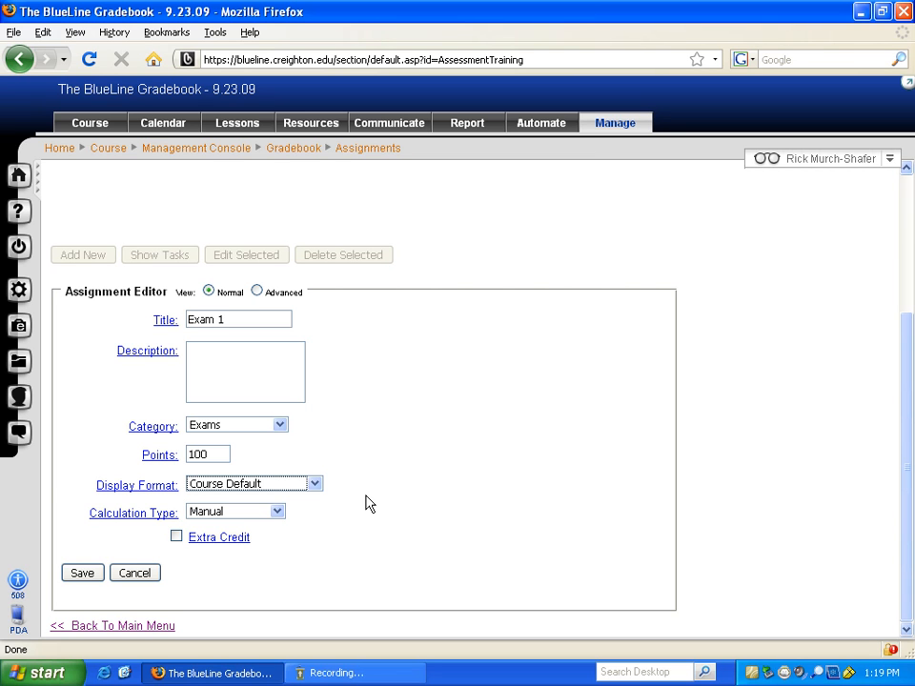
left_click(278, 513)
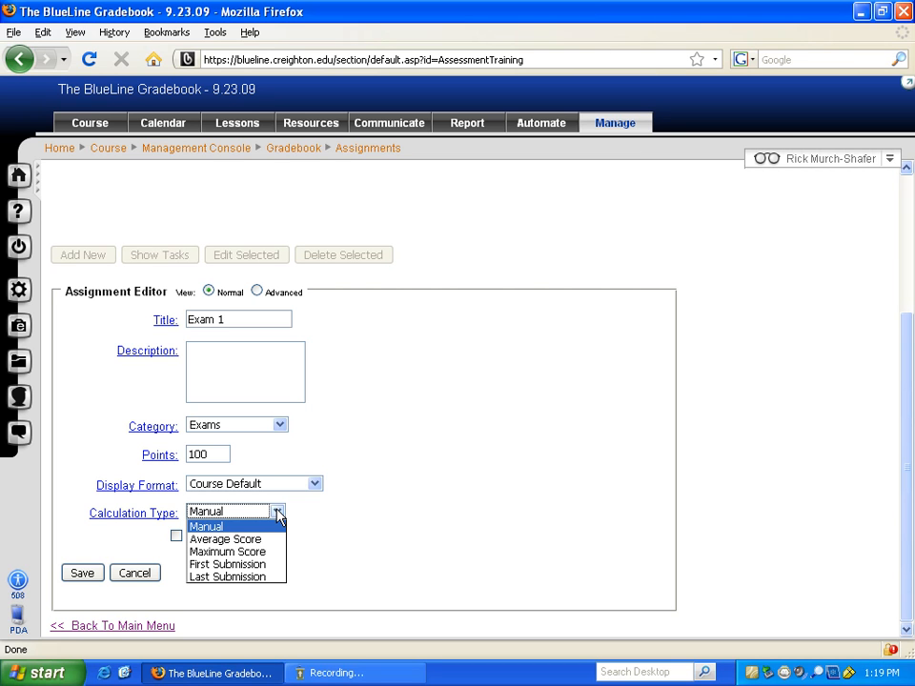
left_click(333, 536)
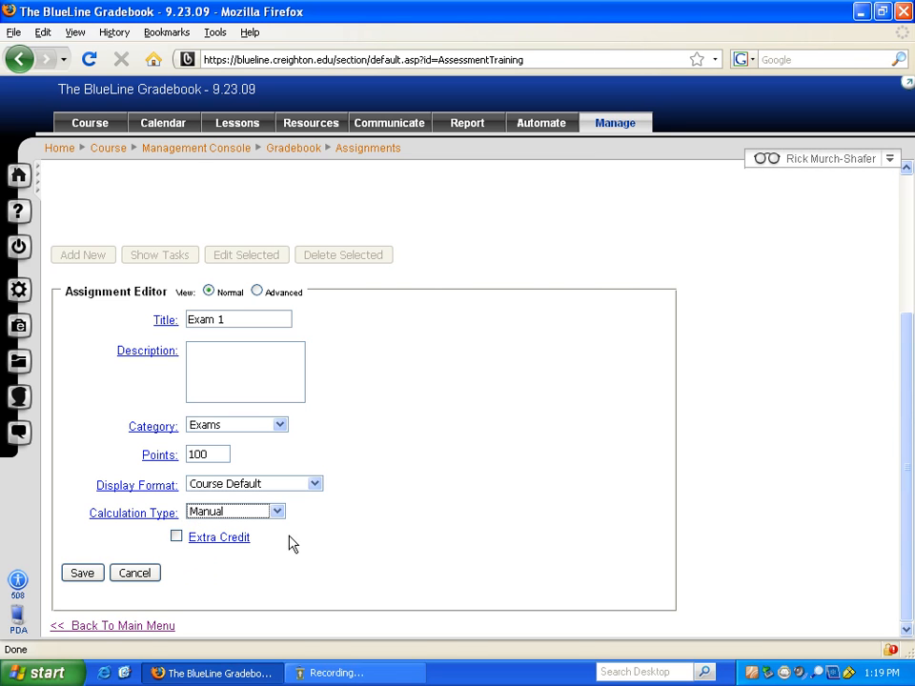
left_click(178, 538)
left_click(177, 537)
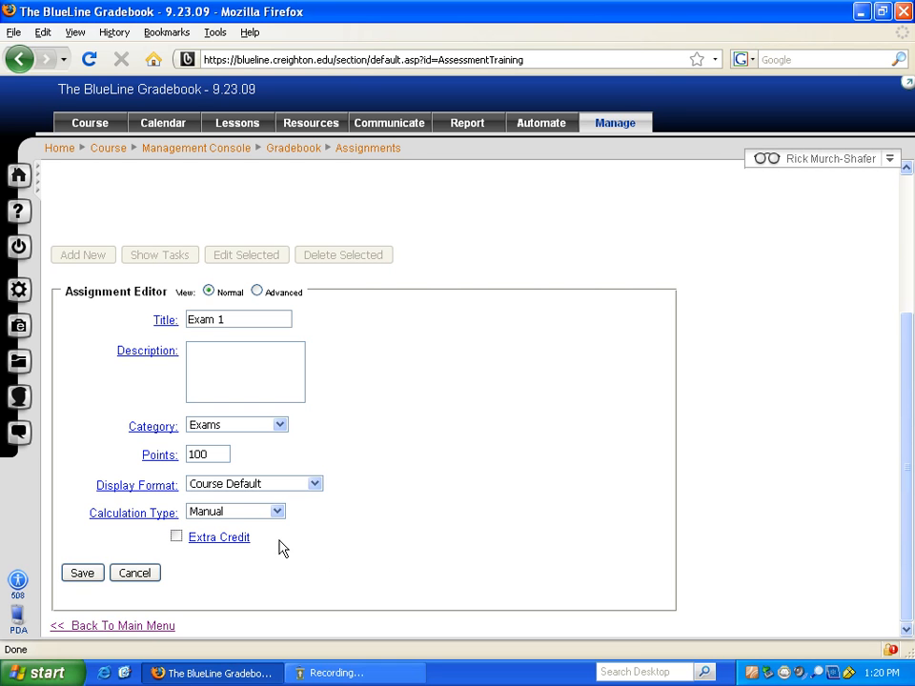
Read the help texts for Points and Display Format, and save the Exam 1 assignment
left_click(159, 457)
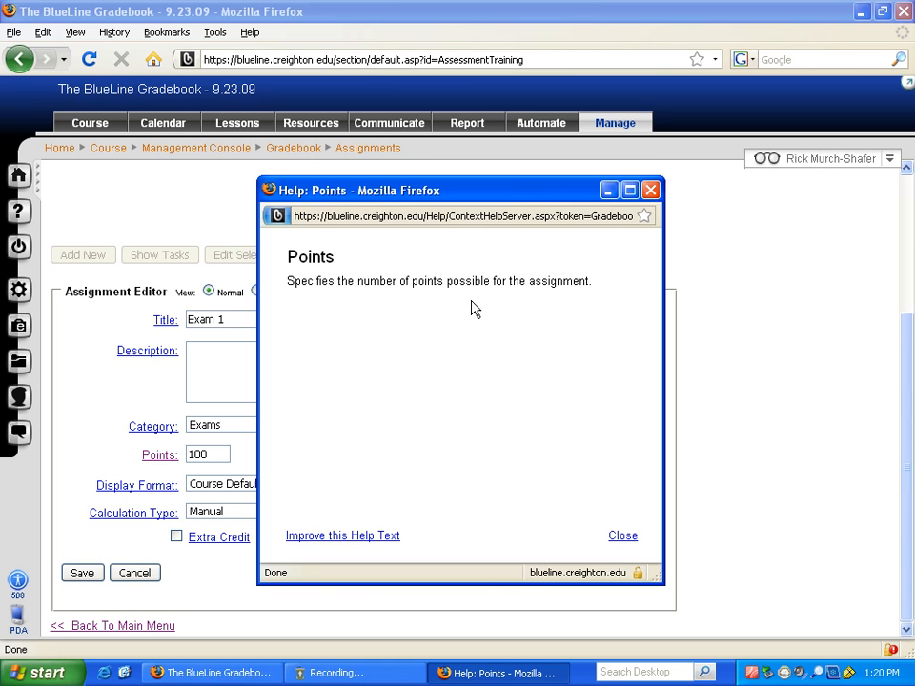
left_click(652, 193)
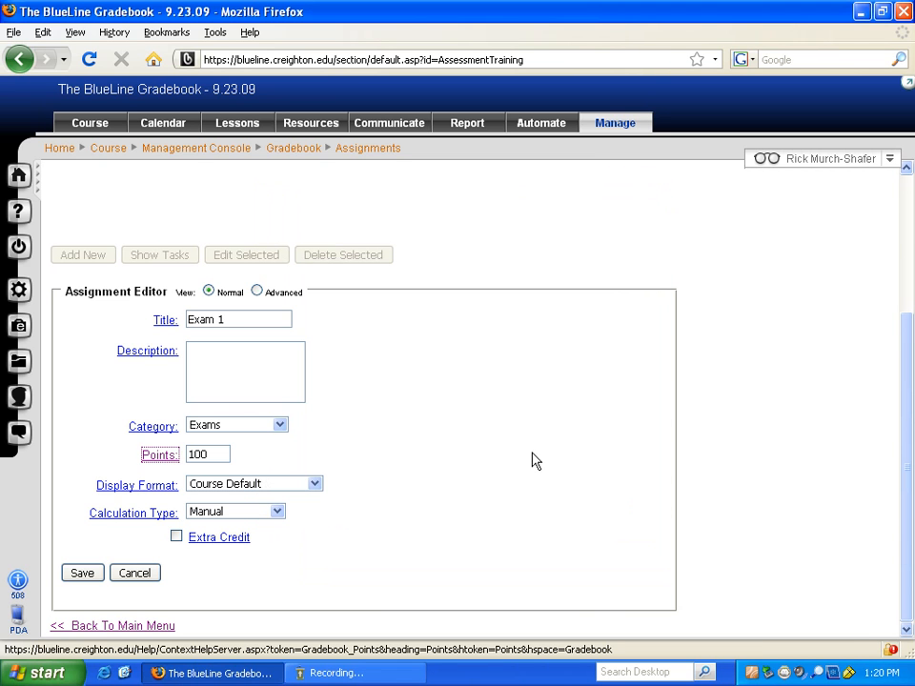
left_click(164, 490)
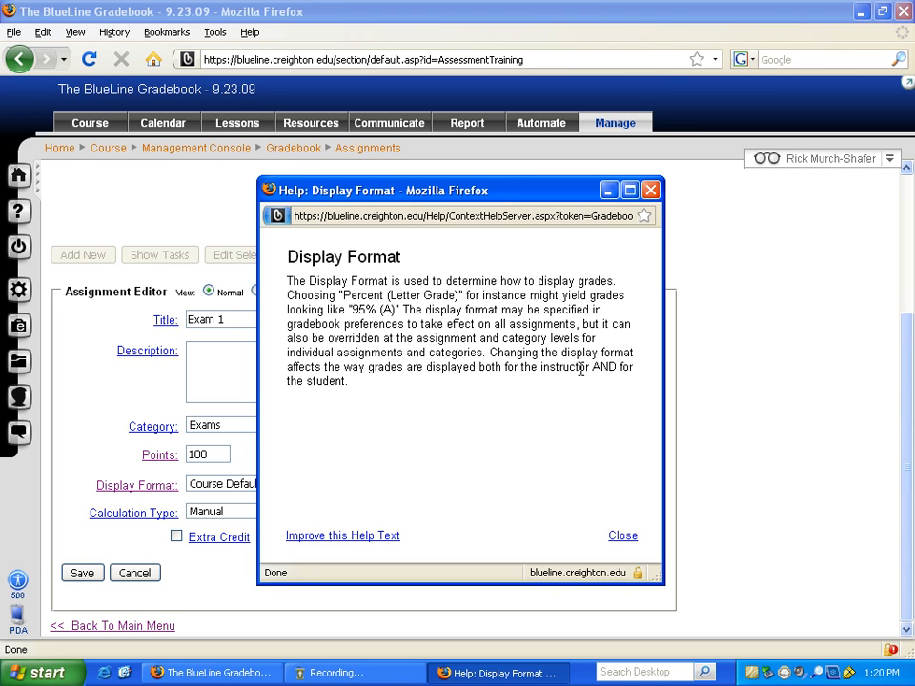
left_click(652, 191)
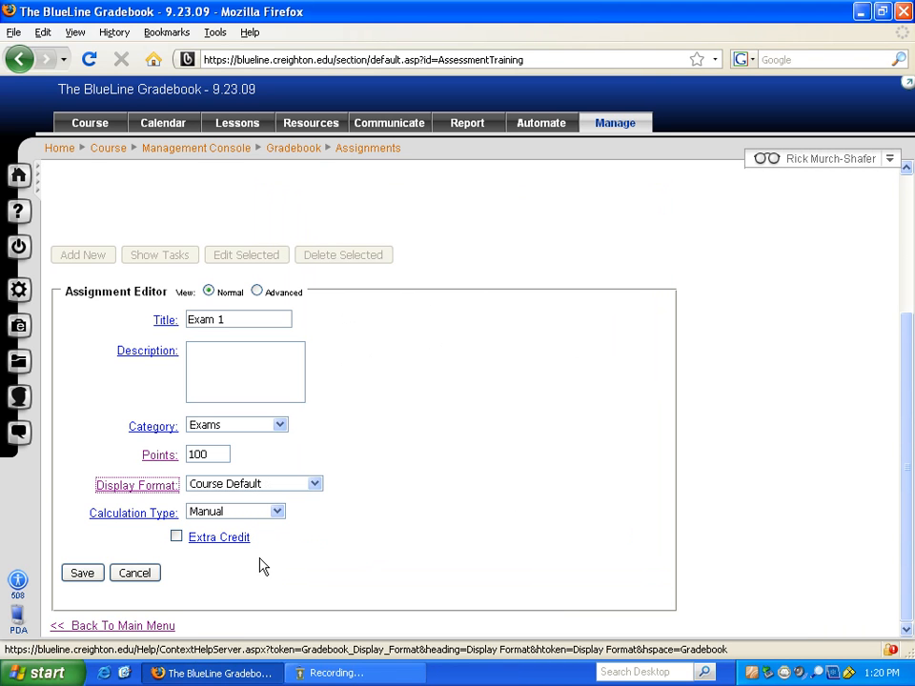
left_click(83, 576)
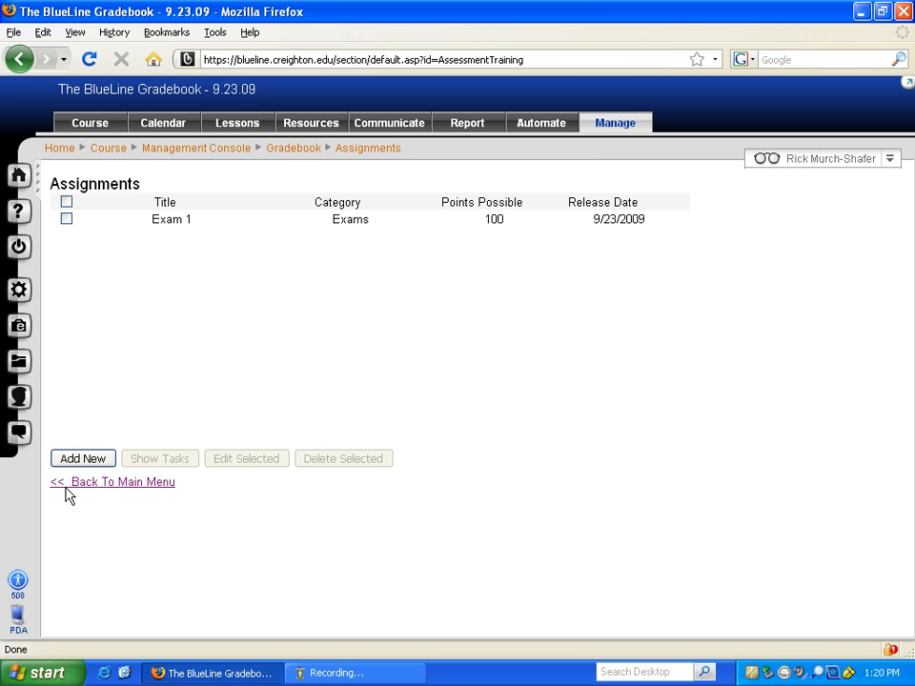
Start another new assignment and title it Exam 2
left_click(82, 459)
left_click(217, 520)
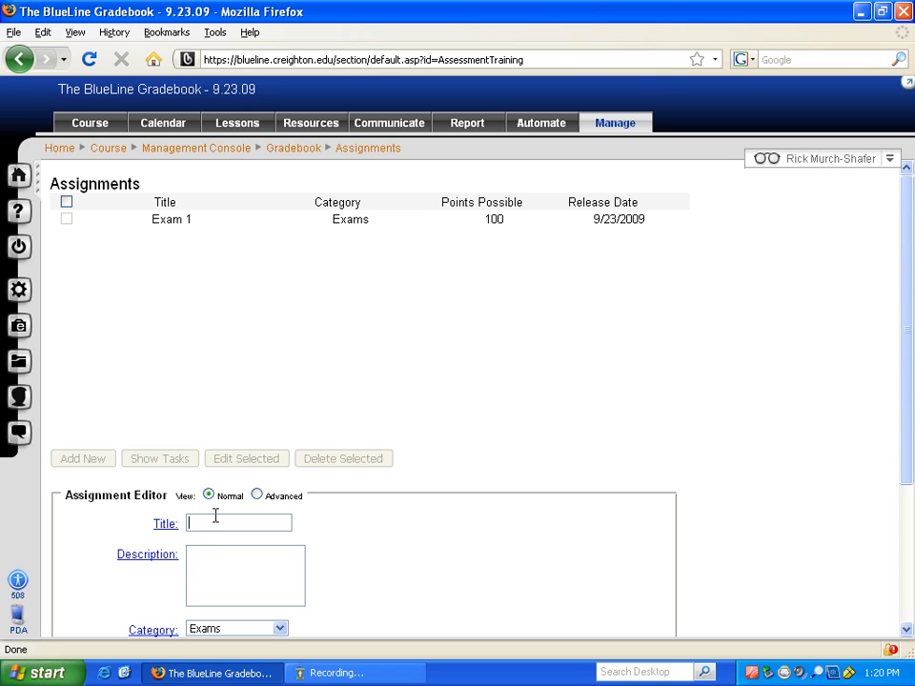
type("Exa")
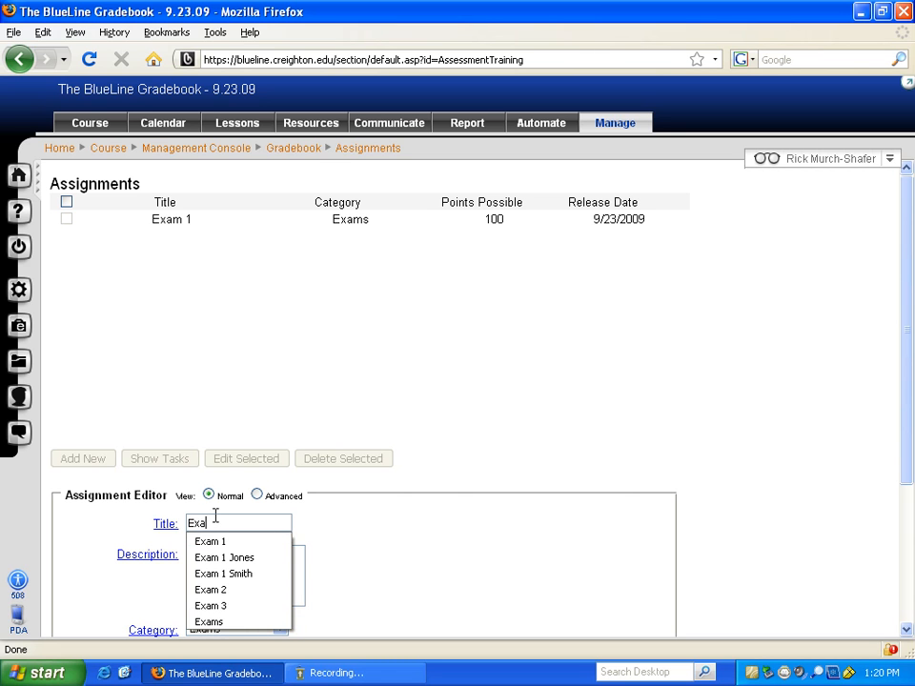
key("Down")
key("Down")
key("Down")
key("Down")
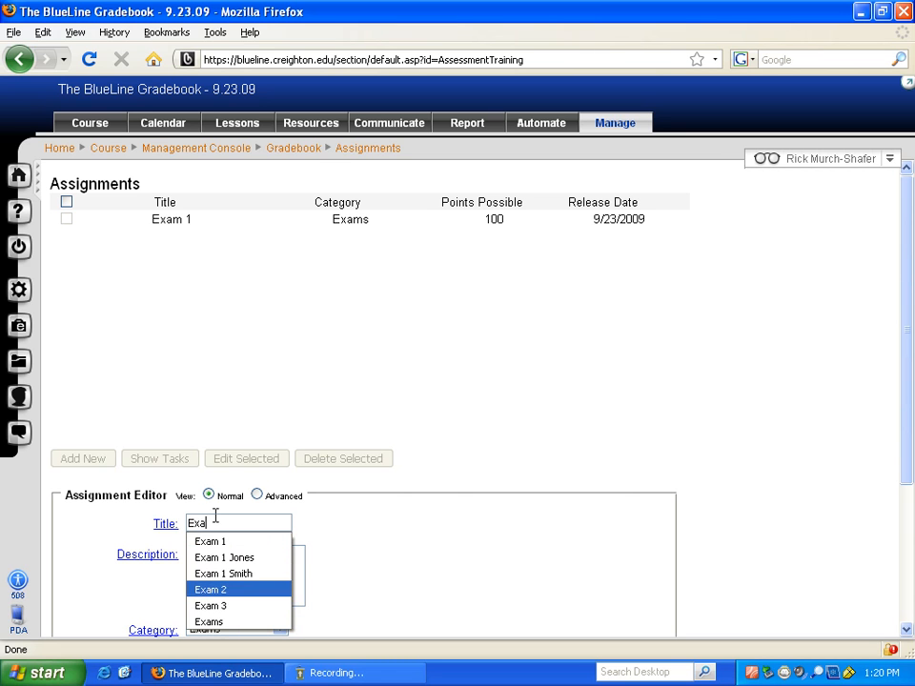
key("Return")
Set Exam 2's points possible to 100 and save it in the Exams category
scroll(448, 505, "down", 4)
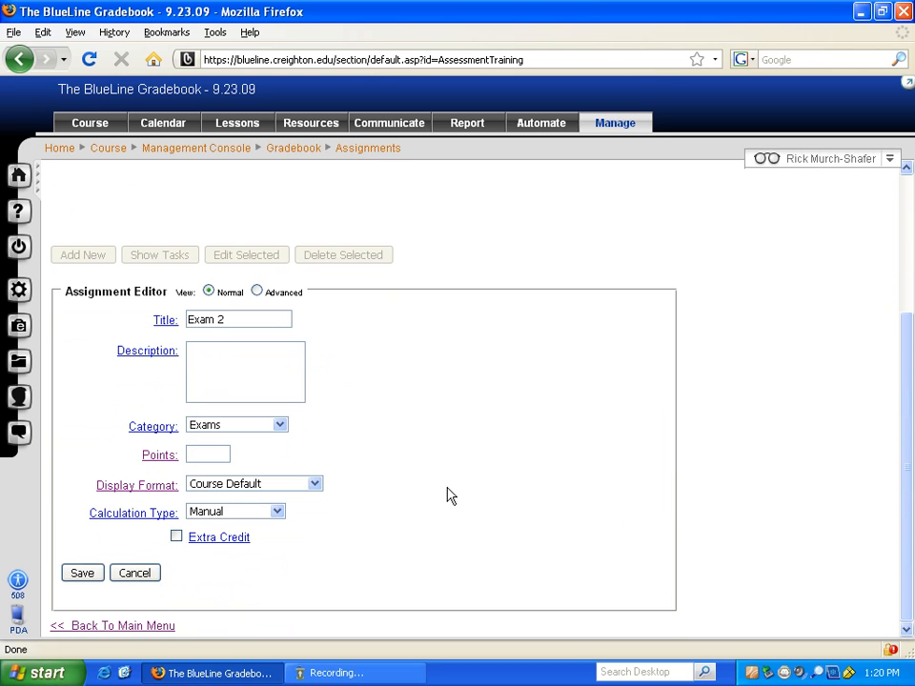
left_click(212, 454)
type("100")
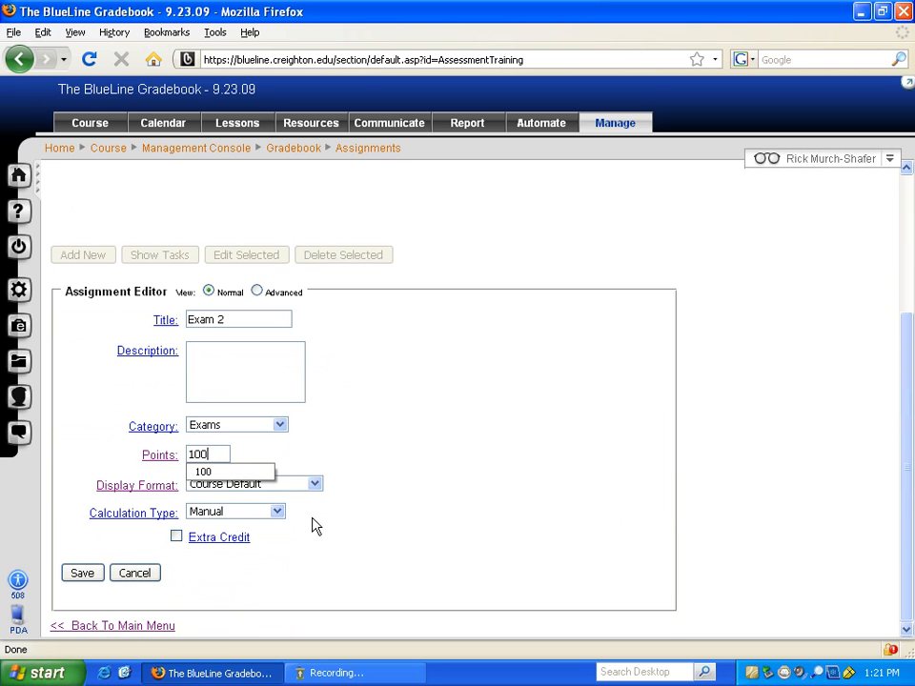
left_click(431, 477)
left_click(88, 575)
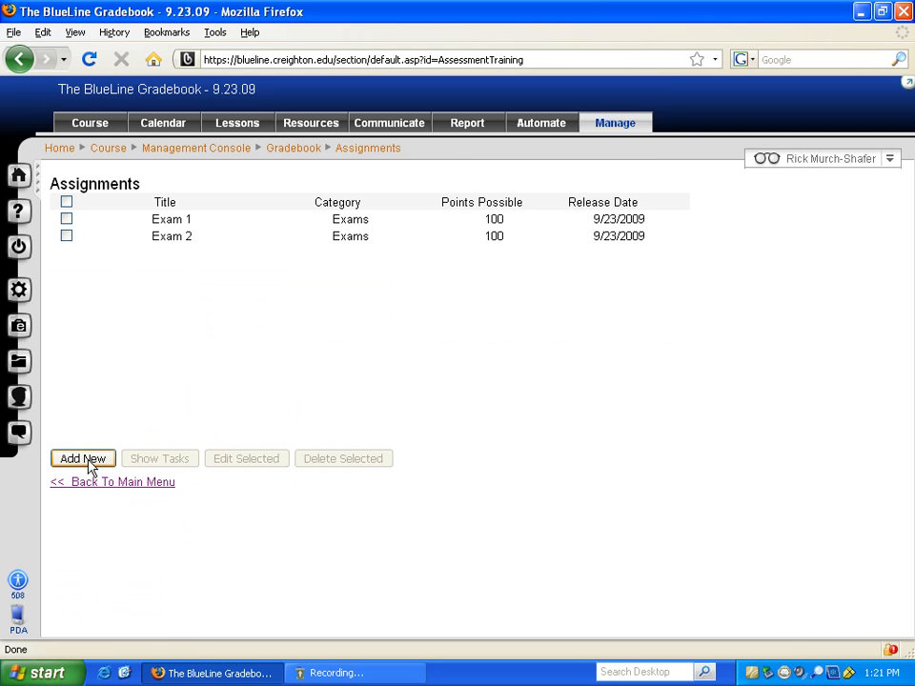
Create an Exam 3 assignment worth 100 points in the Exams category and save it
left_click(84, 459)
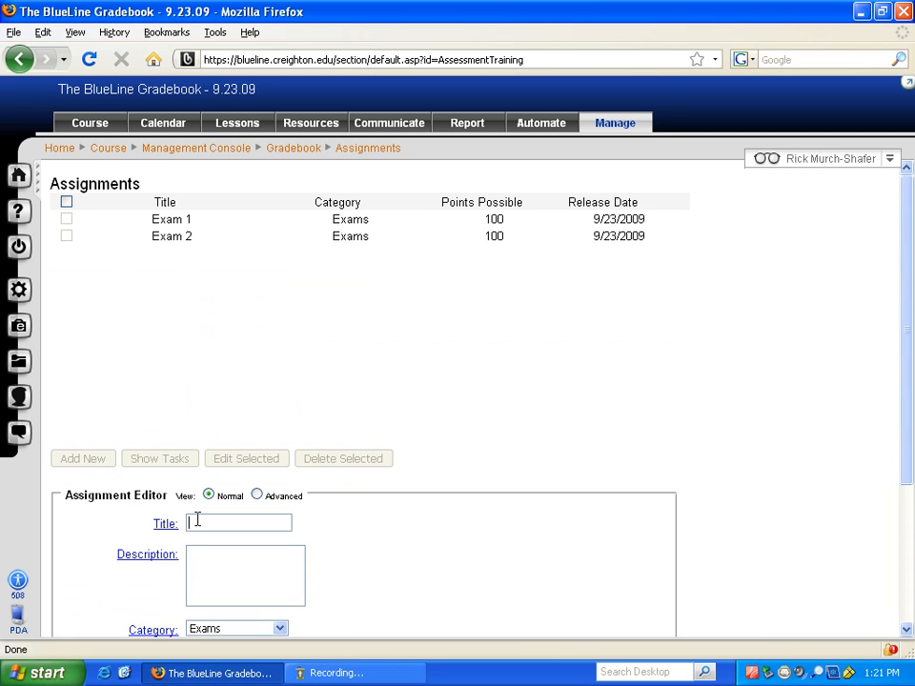
left_click(201, 522)
type("Exam")
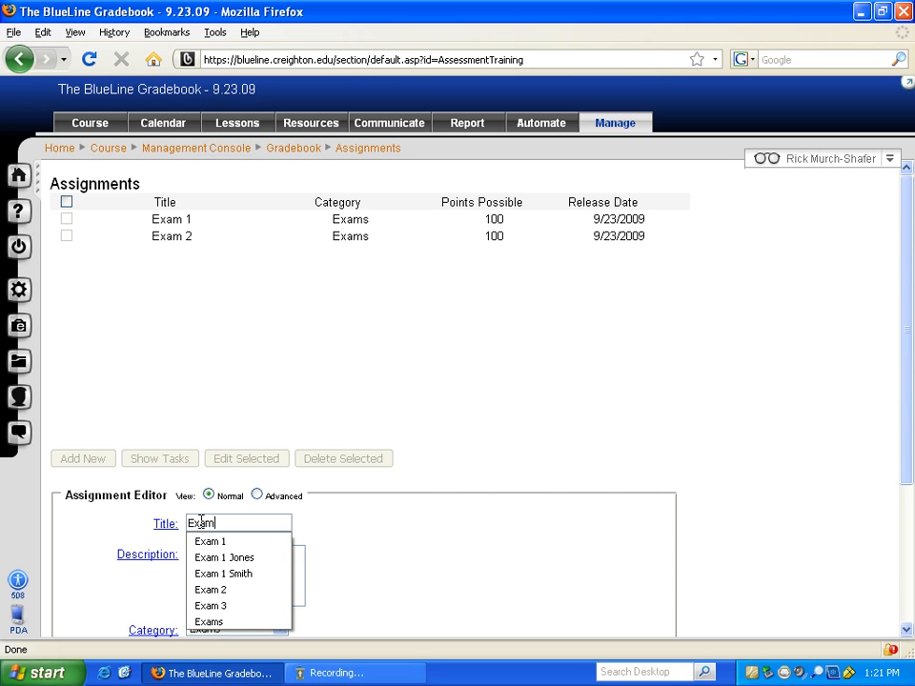
left_click(246, 606)
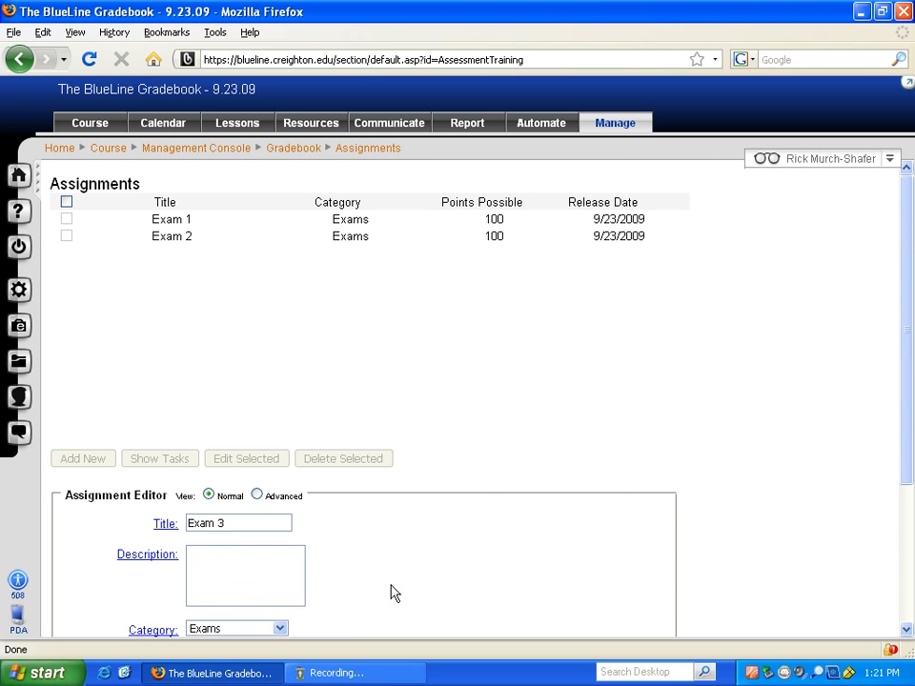
scroll(394, 591, "down", 4)
left_click(200, 455)
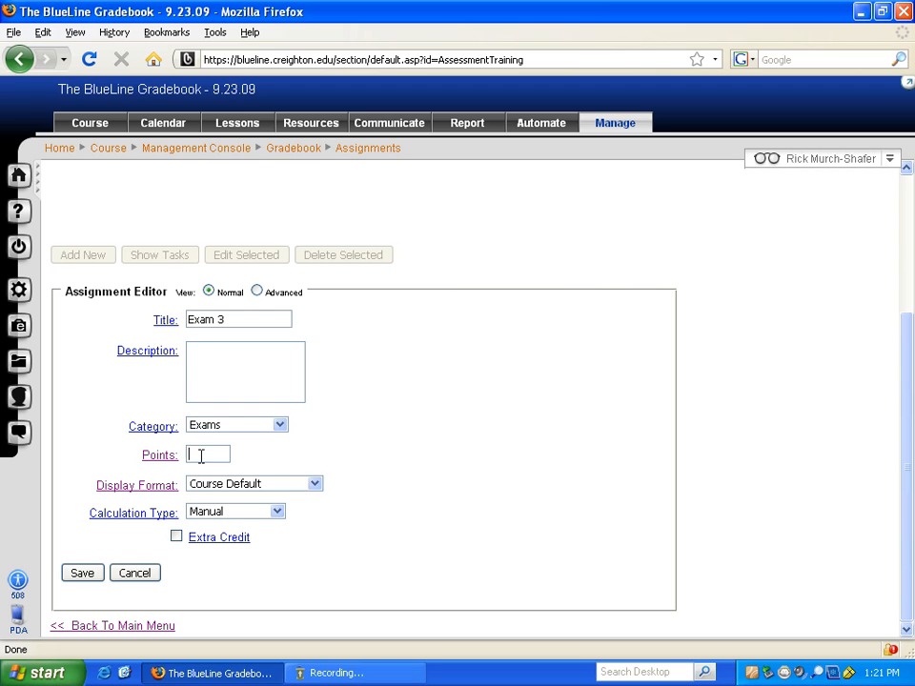
type("100")
left_click(411, 544)
left_click(82, 576)
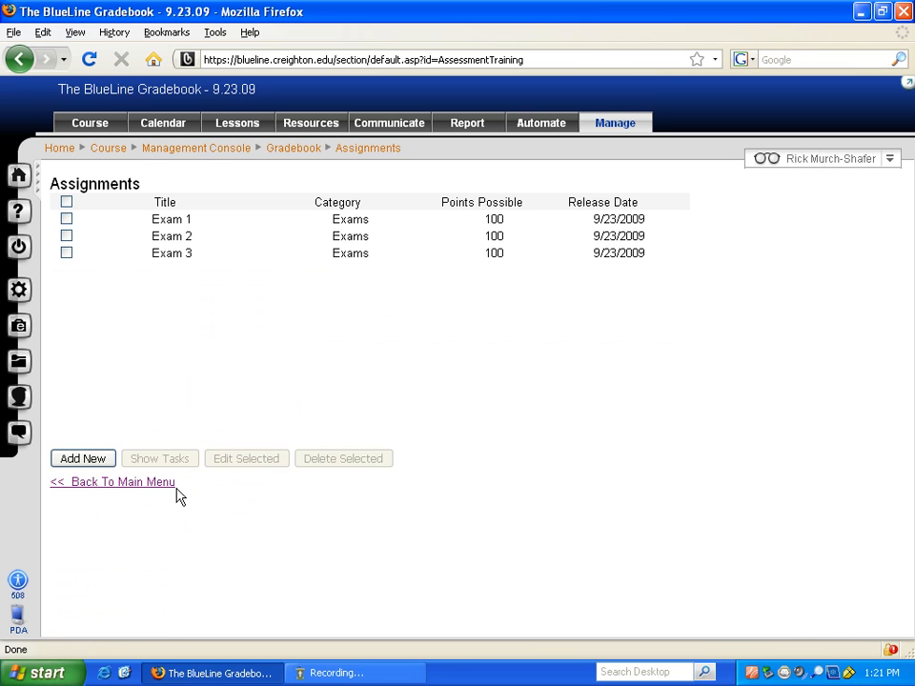
Create a Quiz 1 assignment worth 100 points in the Quizzes category and save it
left_click(62, 461)
left_click(238, 520)
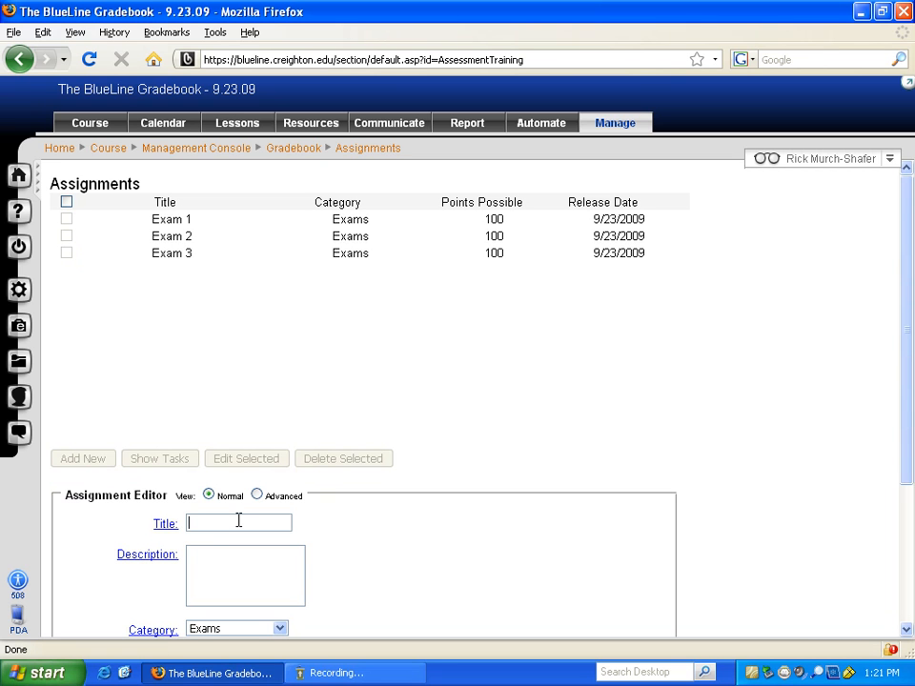
type("Quiz")
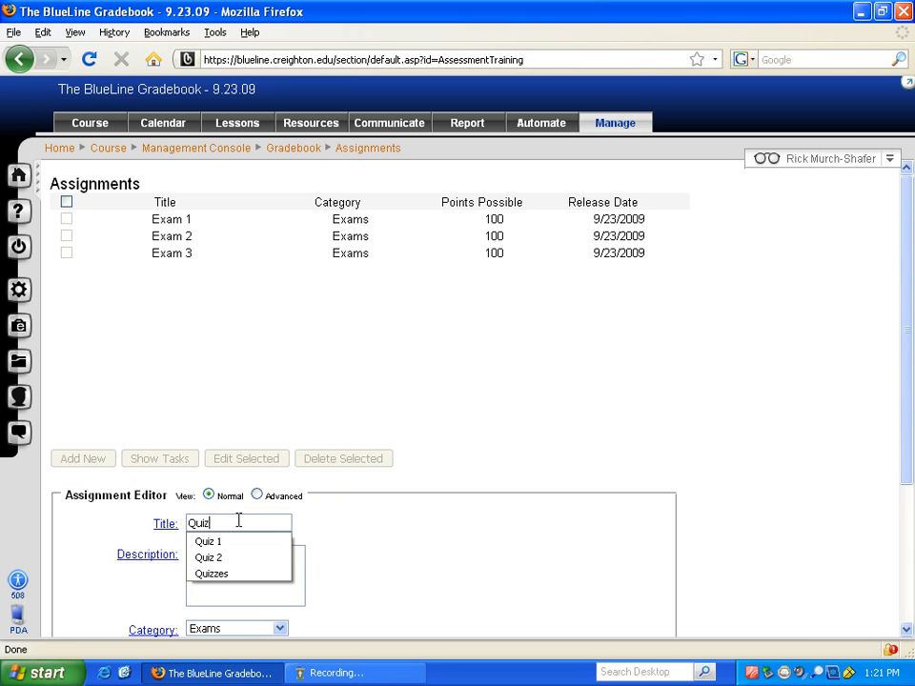
left_click(202, 541)
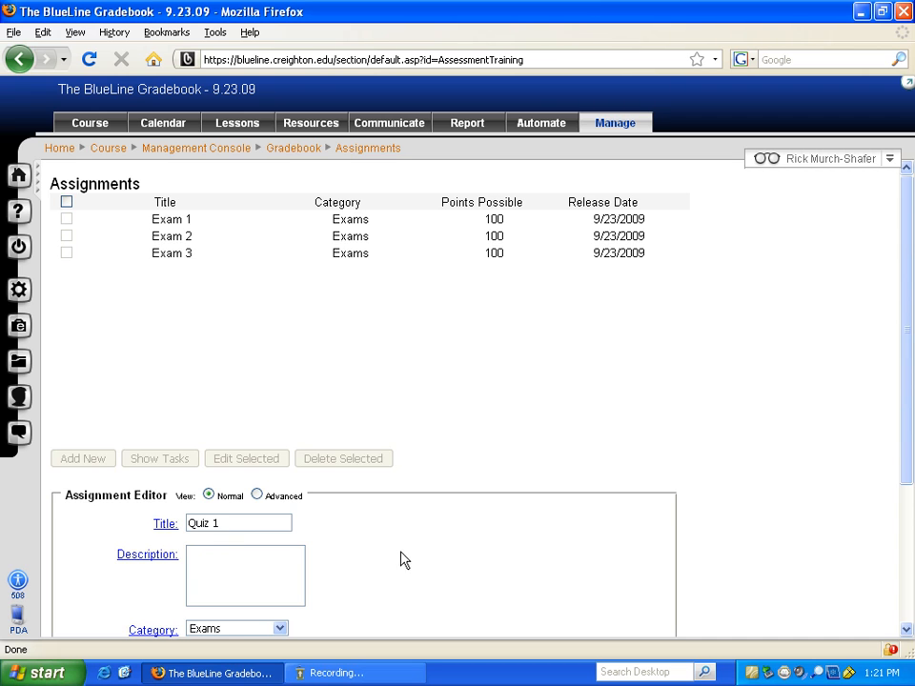
scroll(389, 556, "down", 3)
left_click(251, 426)
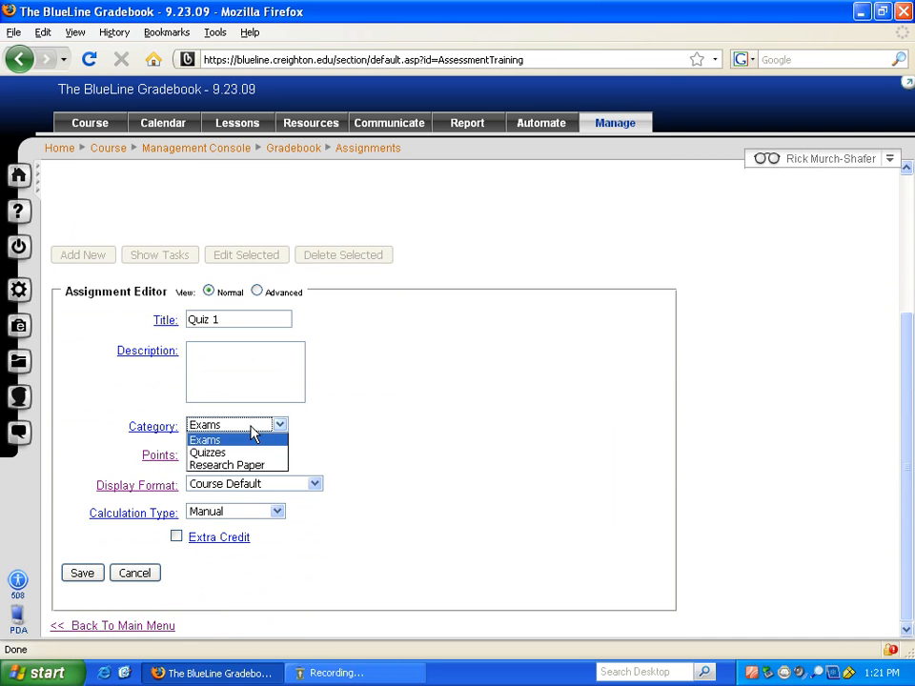
left_click(241, 454)
left_click(204, 454)
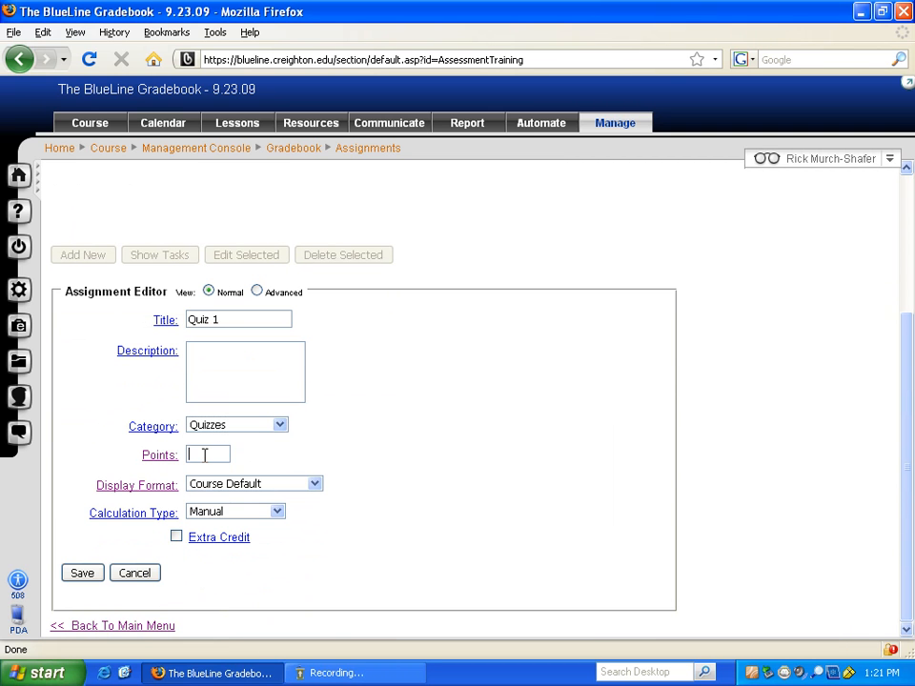
type("100")
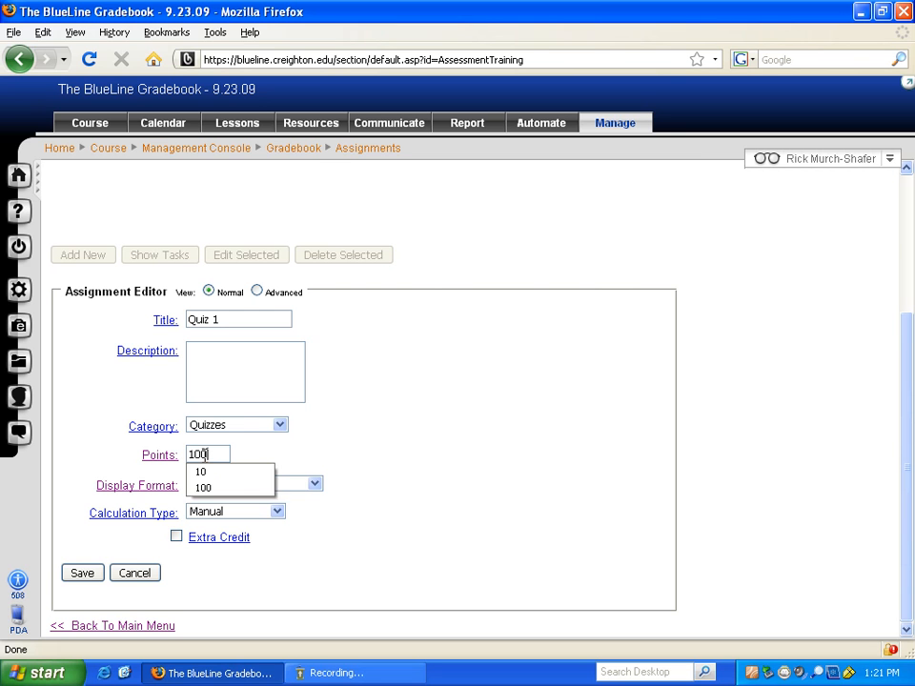
left_click(349, 568)
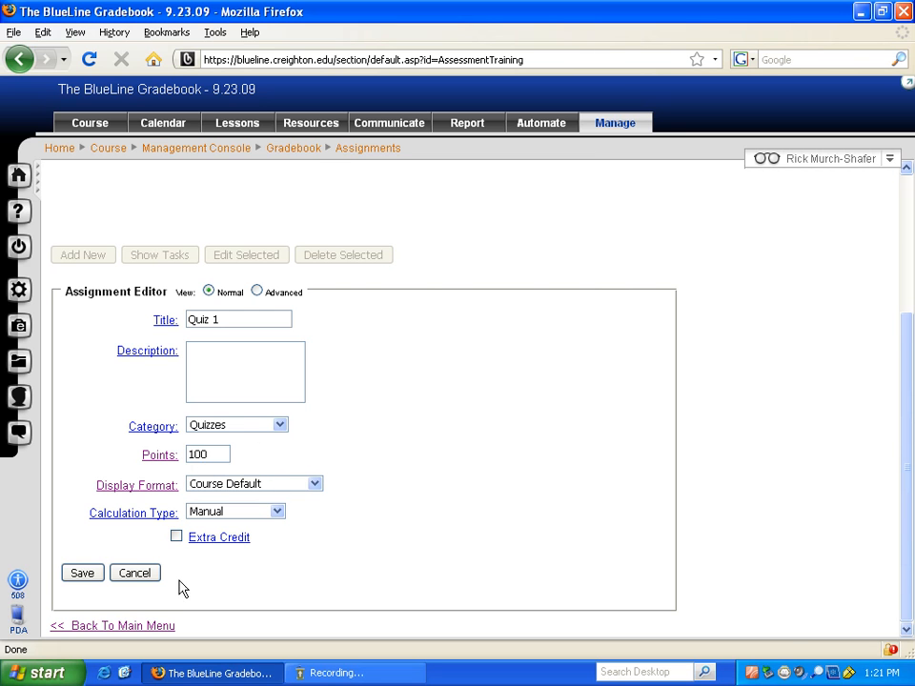
left_click(77, 574)
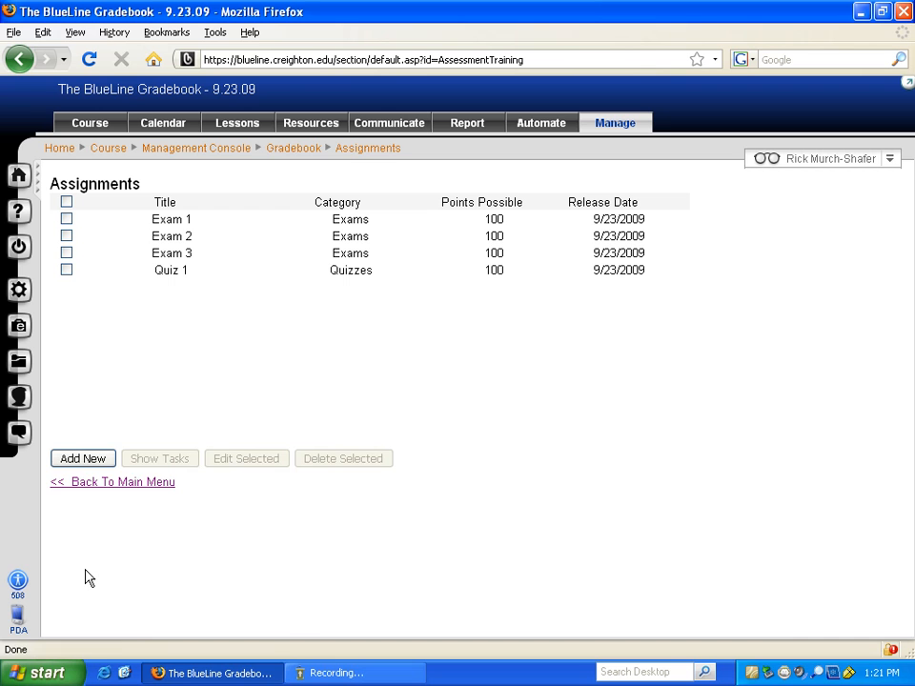
Add a Quiz 2 assignment to the Quizzes category with 100 points possible and save it
left_click(71, 461)
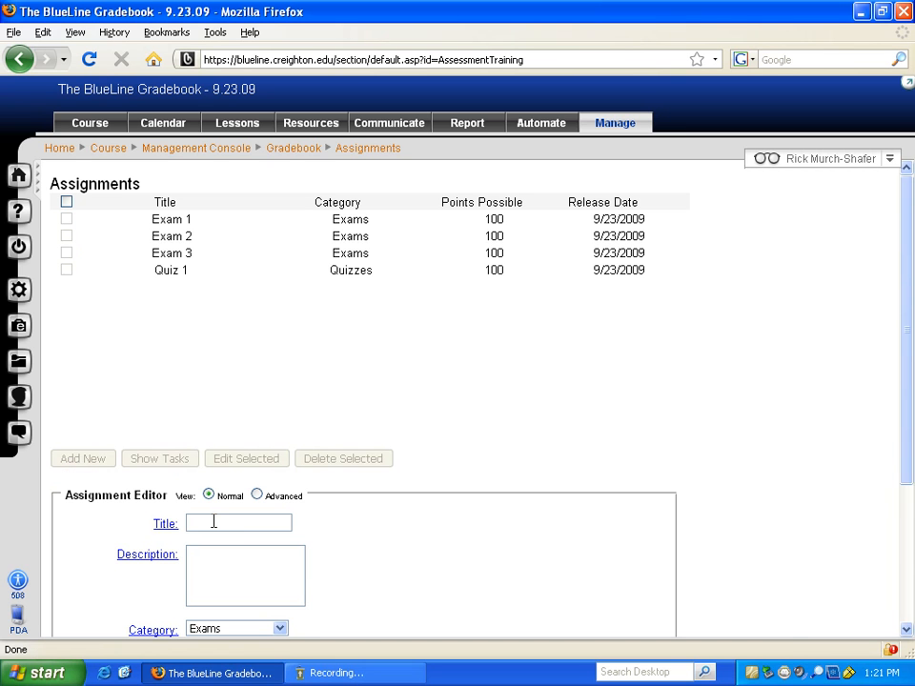
type("Quiz")
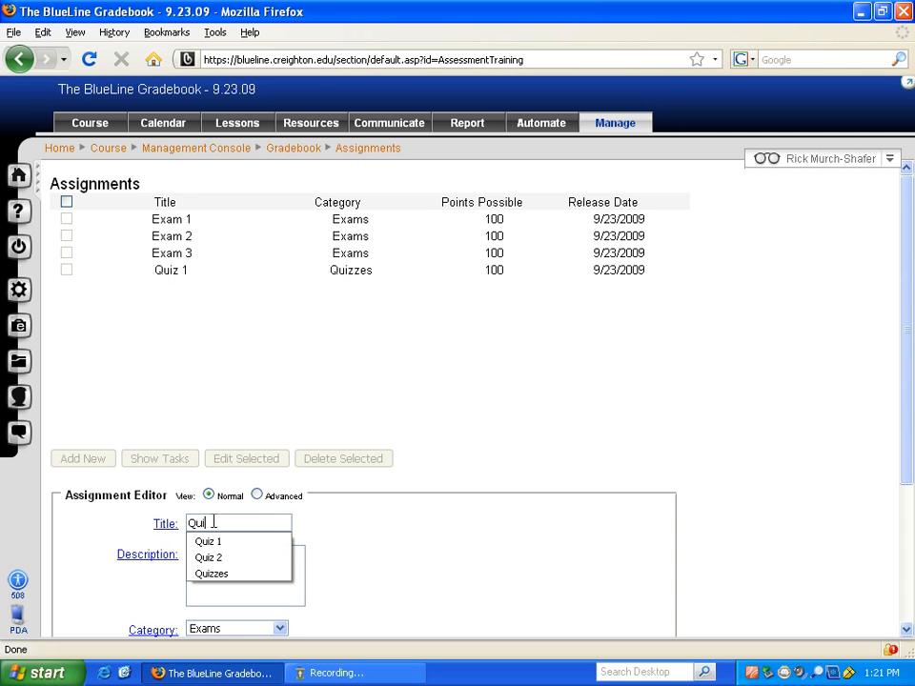
left_click(220, 558)
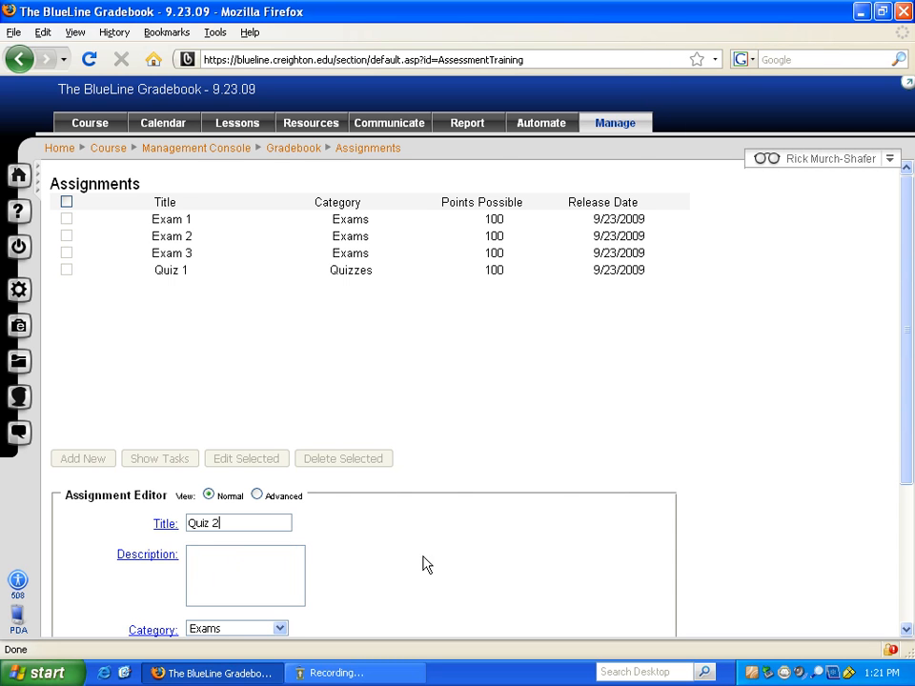
scroll(371, 554, "down", 3)
left_click(240, 476)
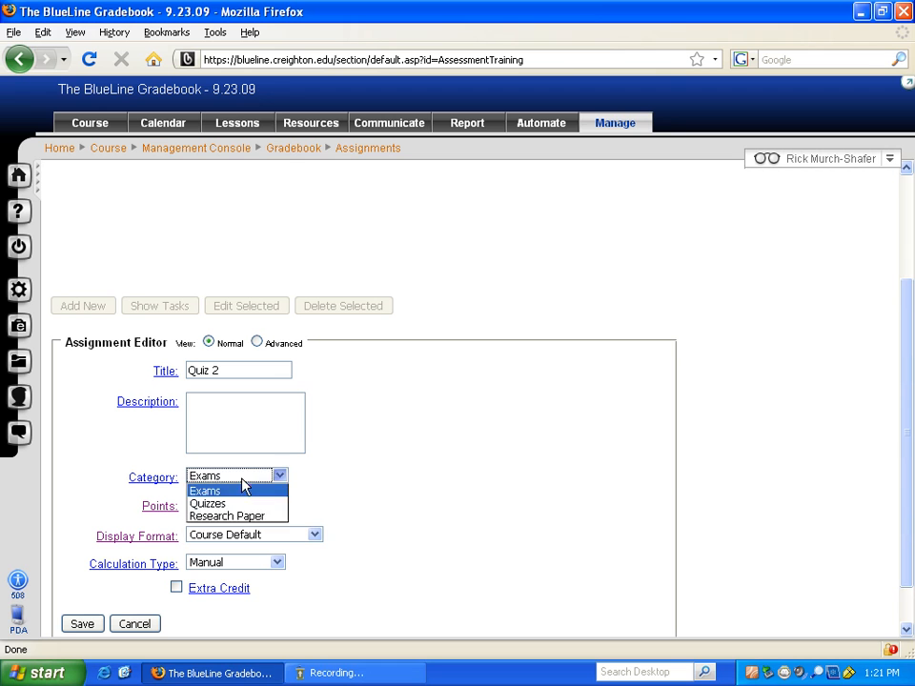
left_click(229, 504)
left_click(214, 505)
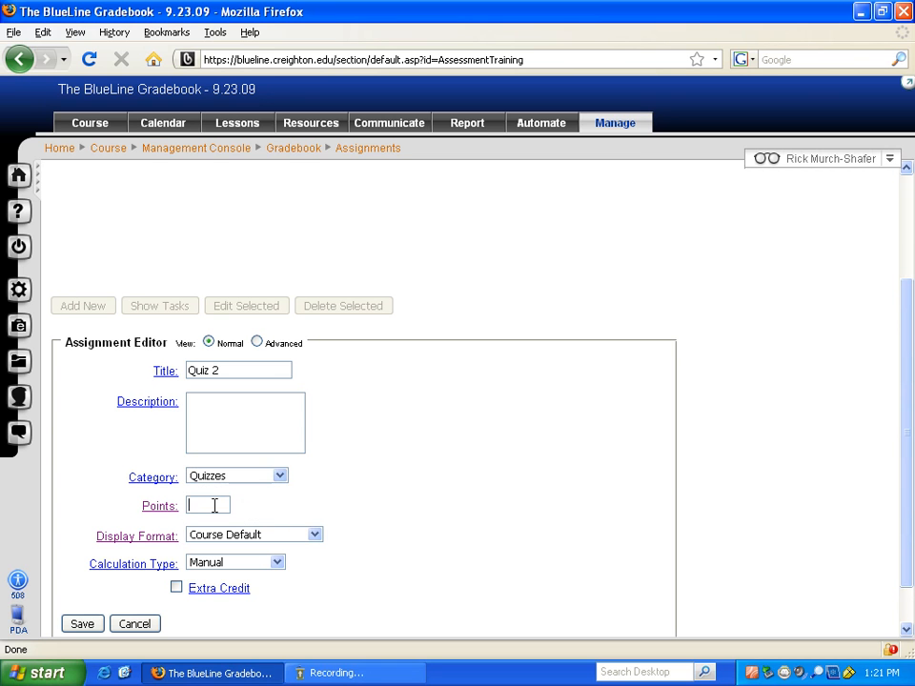
type("100")
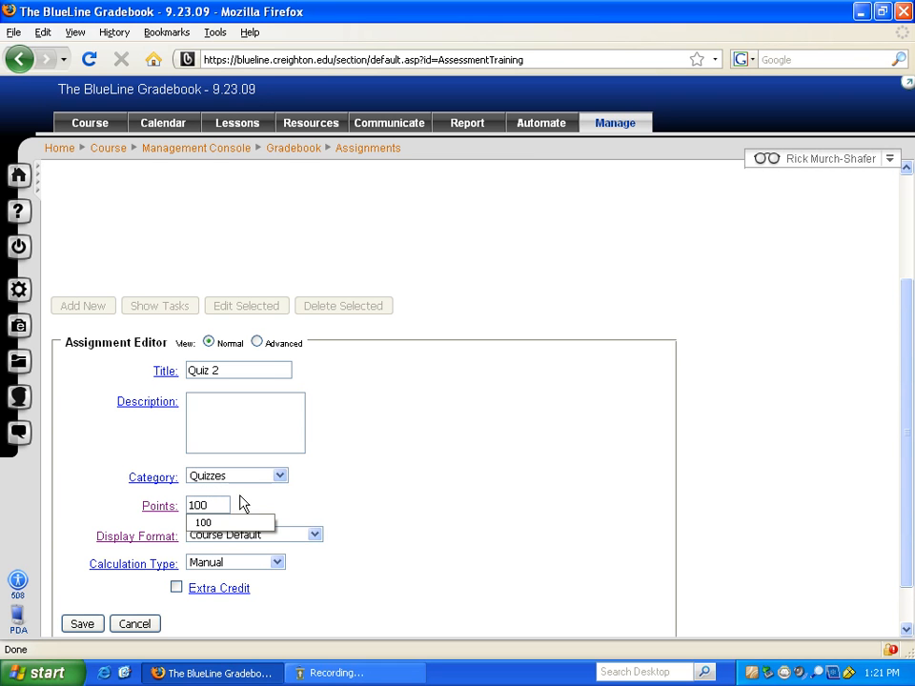
left_click(355, 527)
scroll(336, 578, "down", 1)
left_click(82, 573)
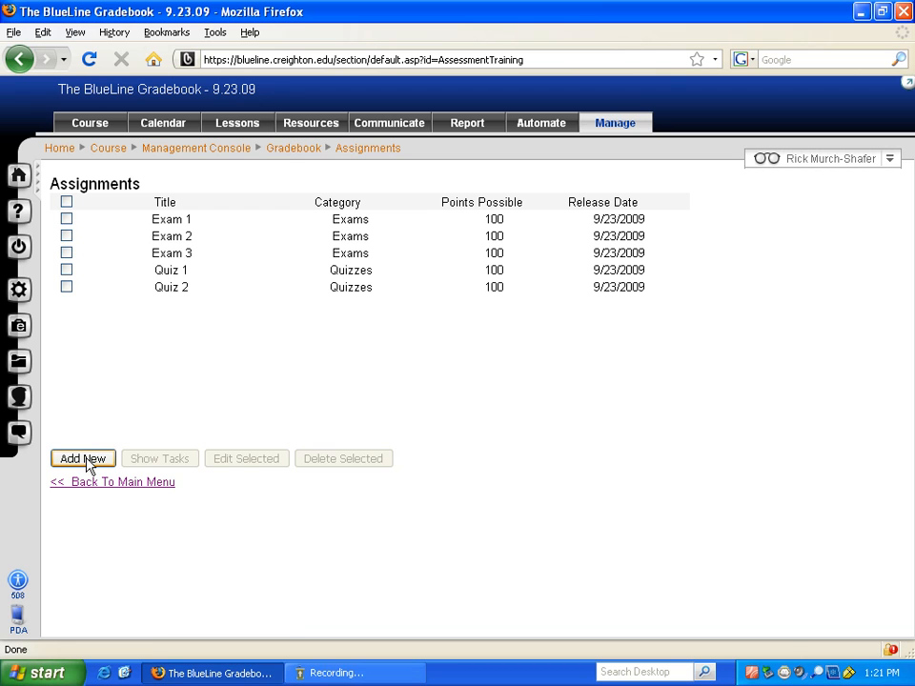
left_click(84, 460)
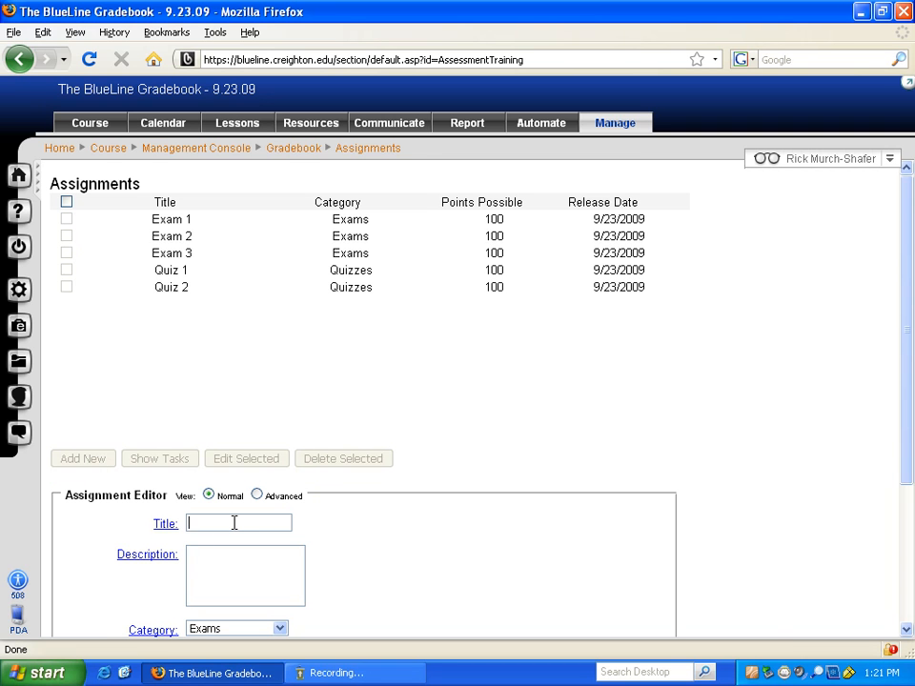
type("Topic Prop")
left_click_drag(261, 525, 160, 523)
key("BackSpace")
scroll(362, 543, "down", 4)
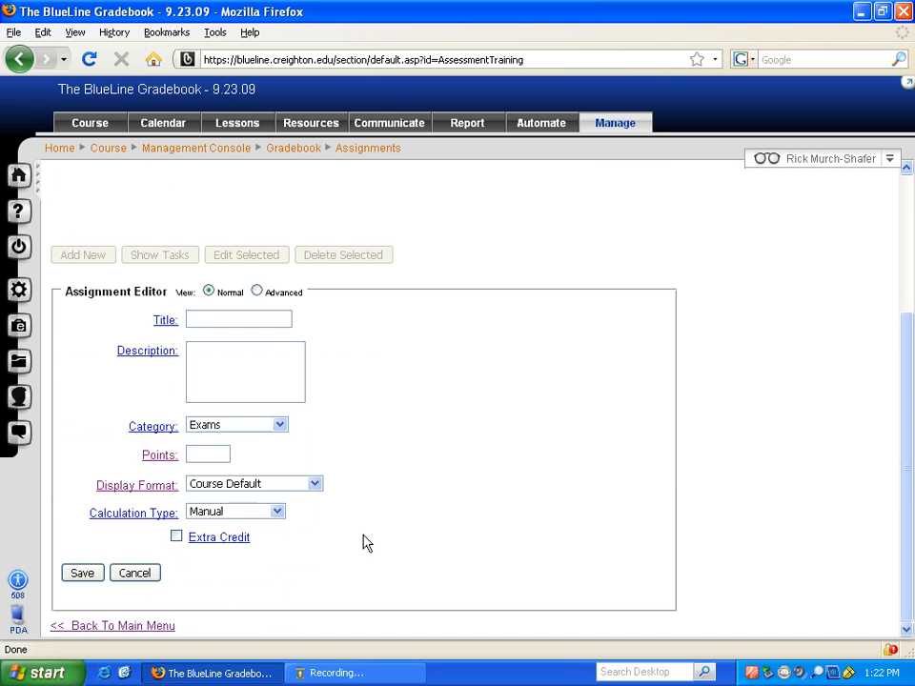
left_click(135, 573)
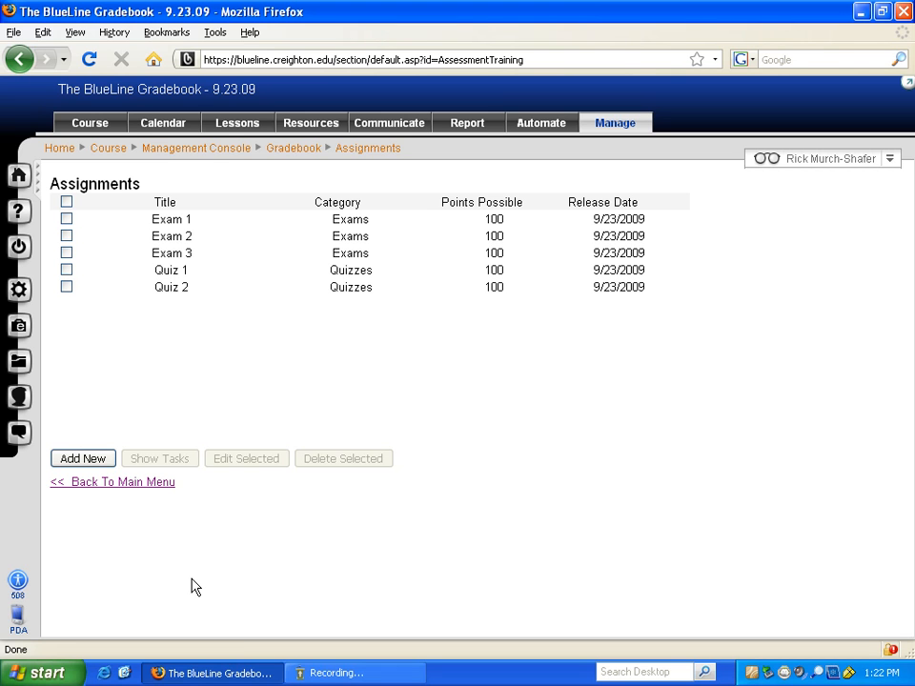
Start a new drop box in the course lessons, titled Topic Proposal, with the directions "this is what you do"
left_click(238, 129)
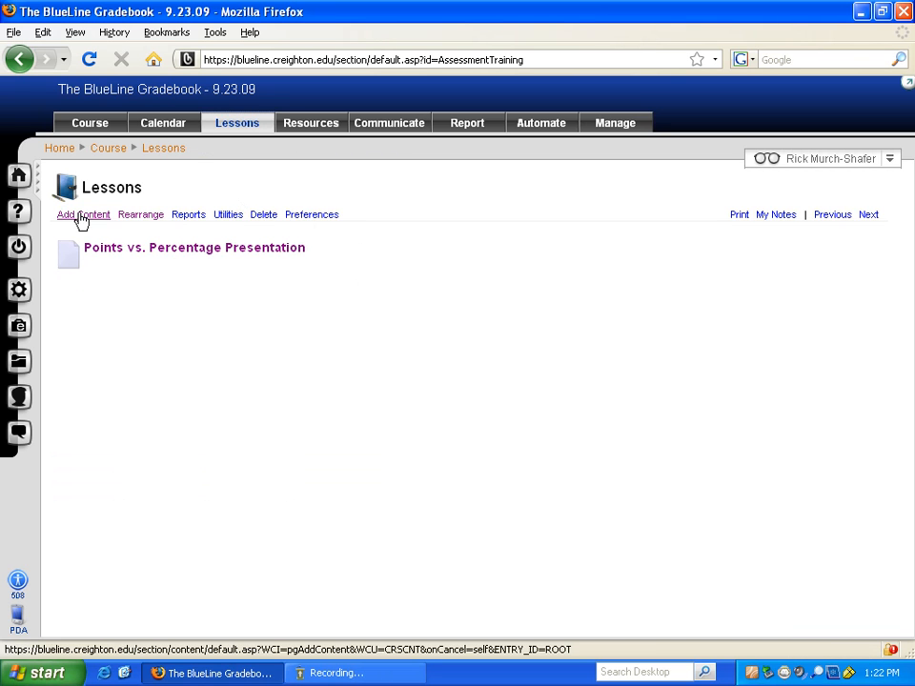
left_click(92, 216)
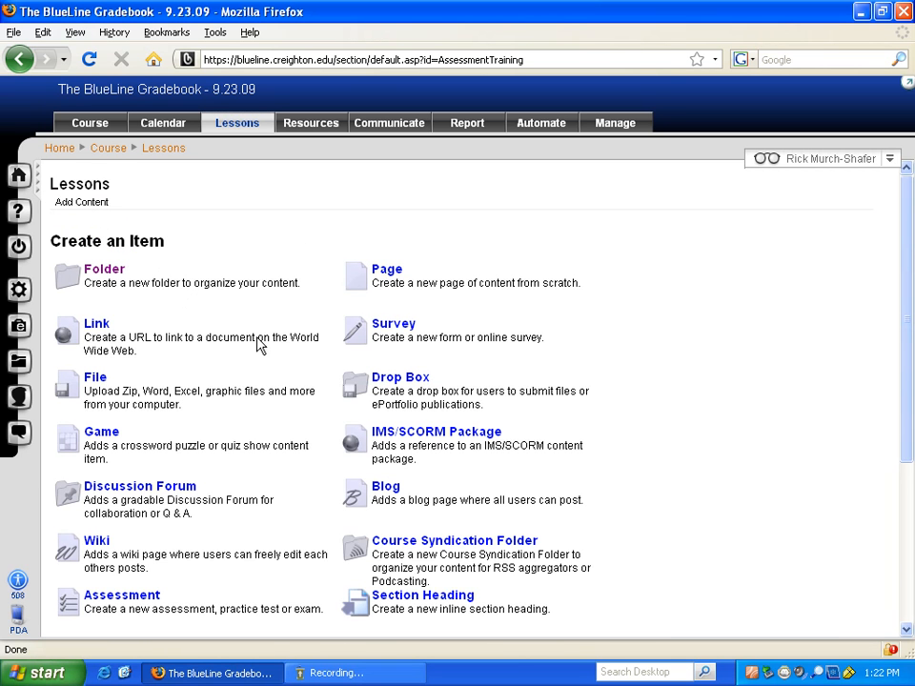
left_click(399, 379)
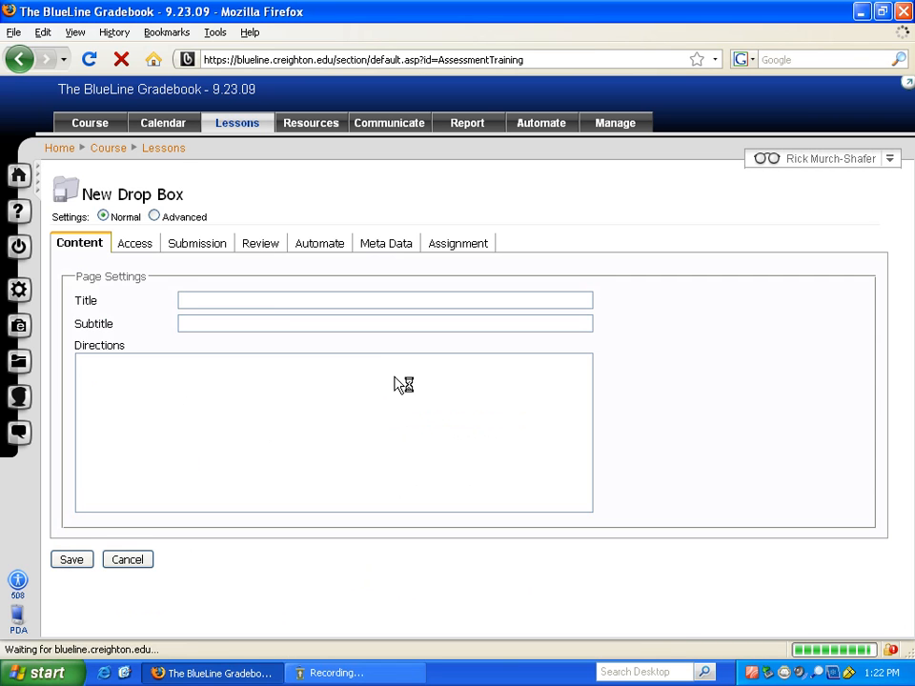
left_click(270, 299)
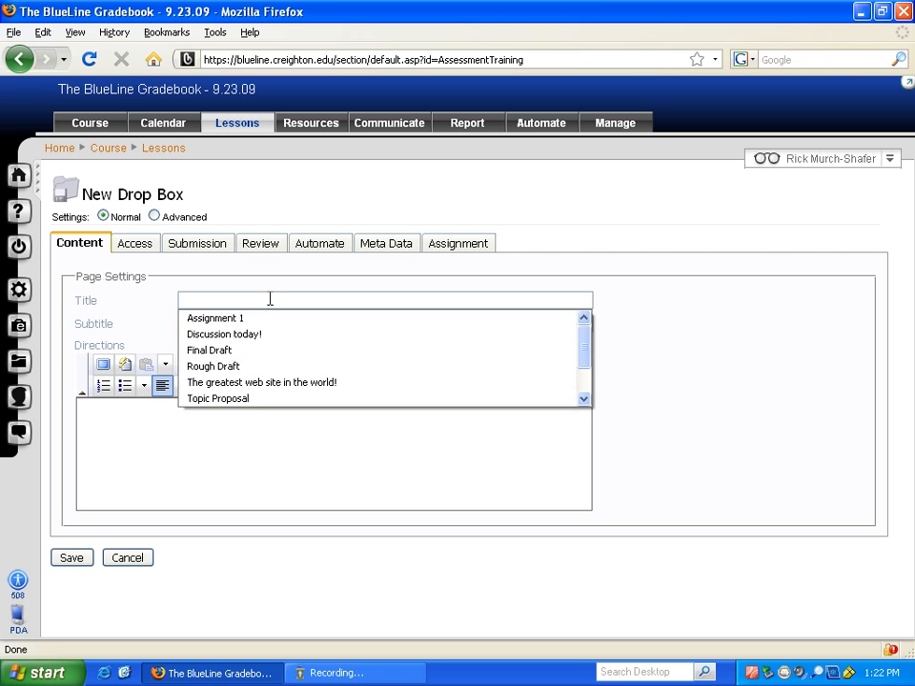
left_click(232, 400)
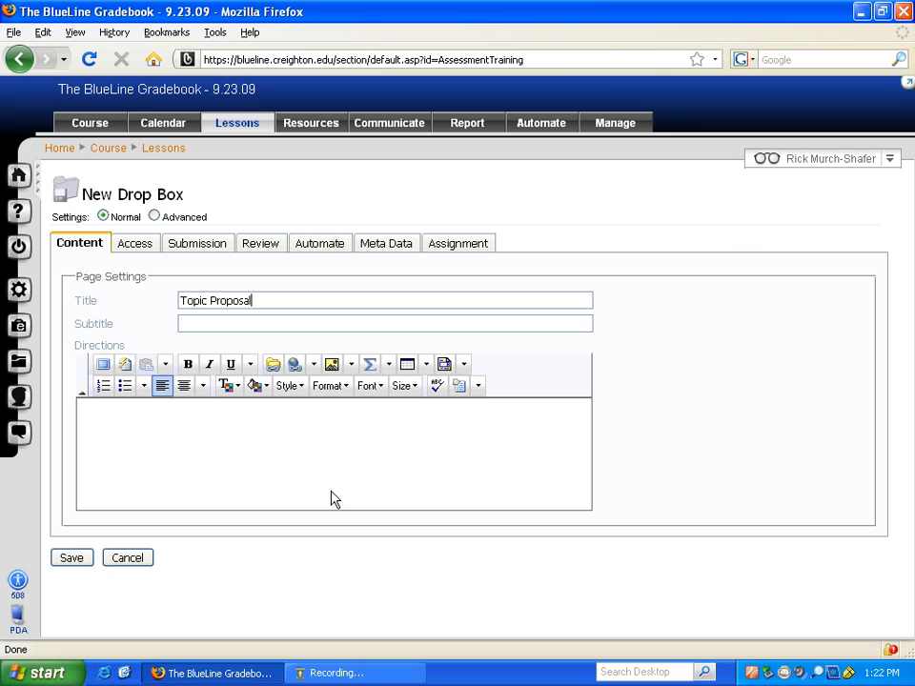
left_click(210, 410)
type("this is what you do")
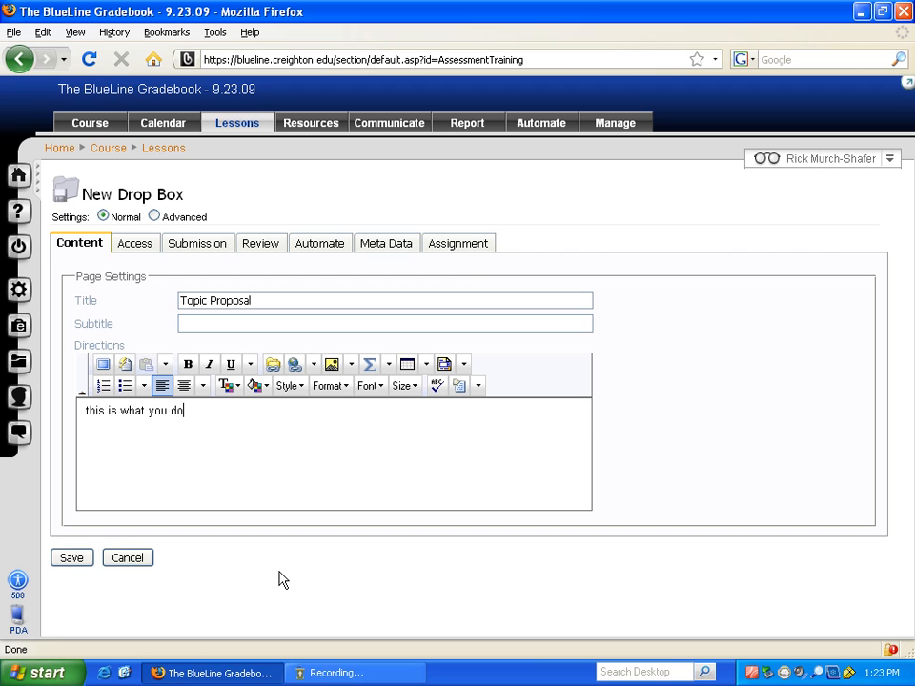
Link the drop box to a new gradebook assignment in the Research Paper category, keeping 100 points and First submission, and save it
left_click(469, 248)
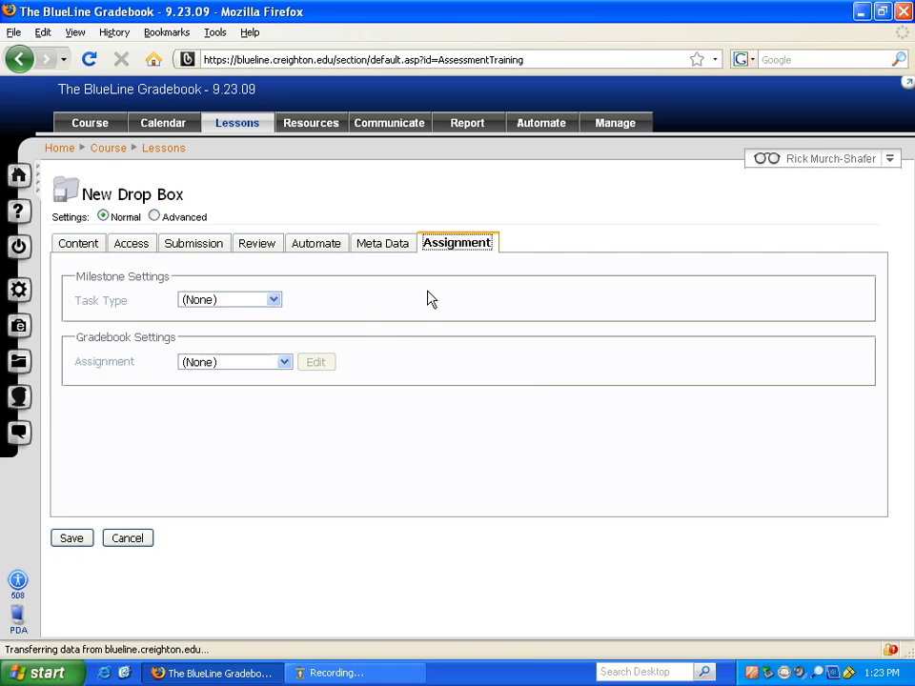
left_click(284, 363)
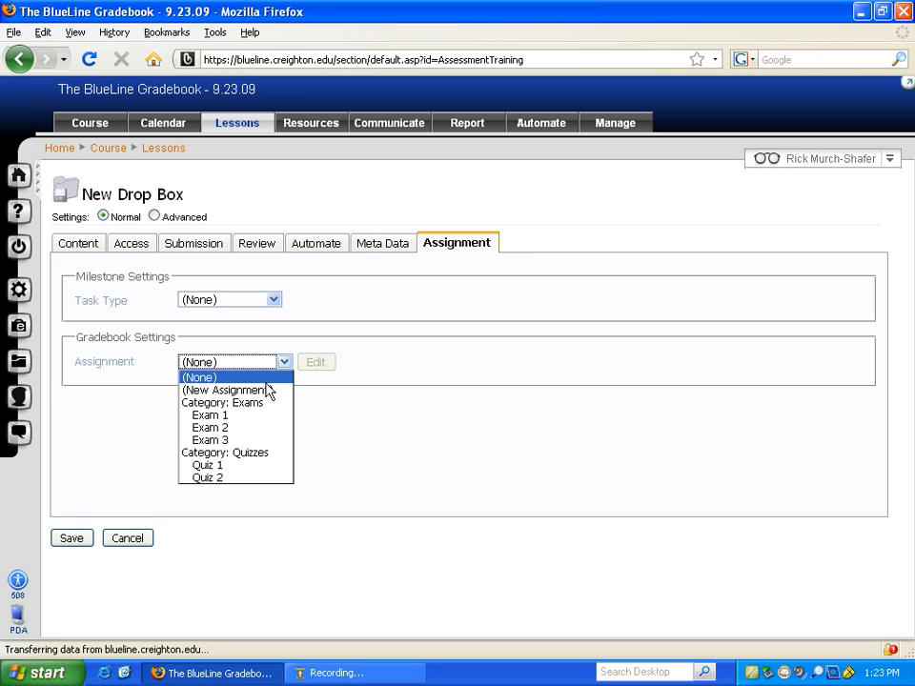
left_click(255, 391)
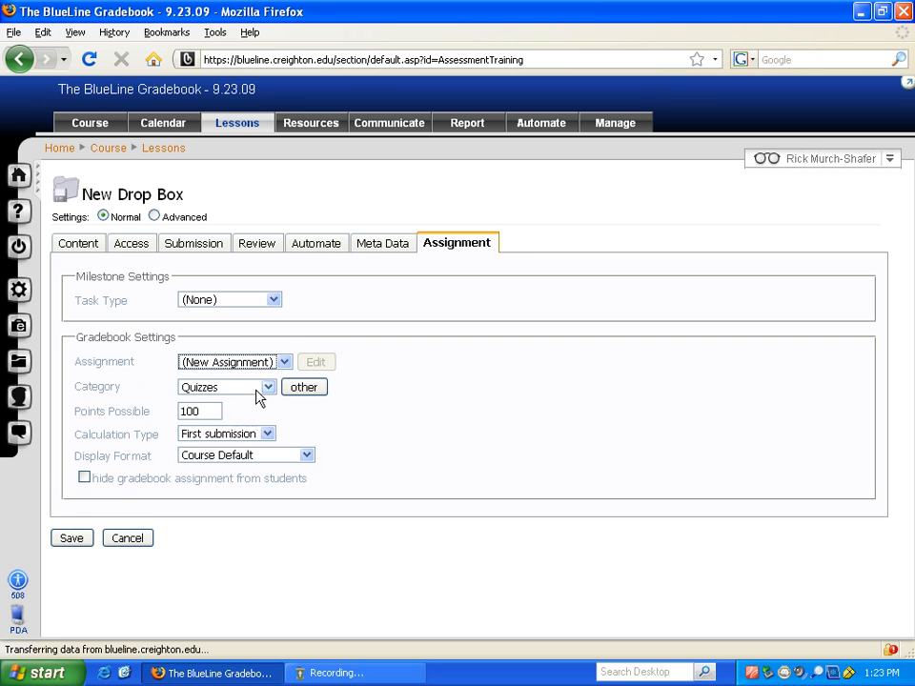
left_click(269, 388)
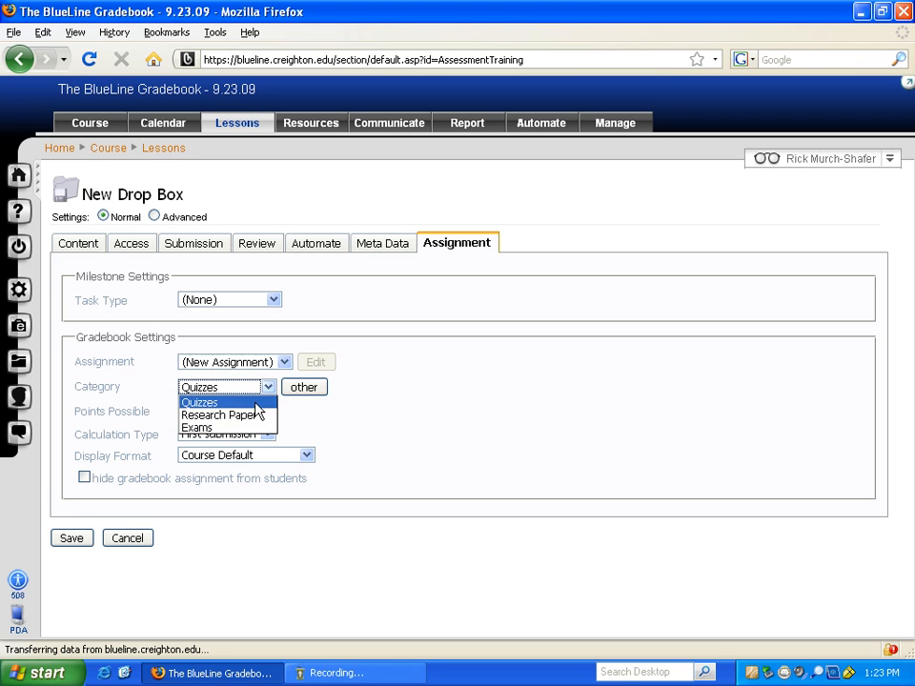
left_click(252, 416)
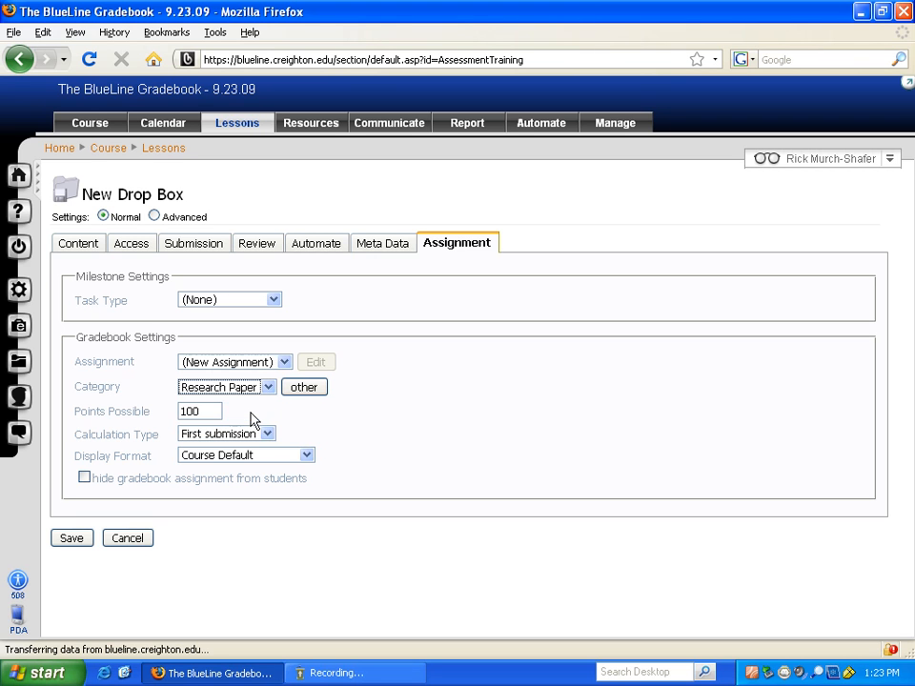
left_click(203, 412)
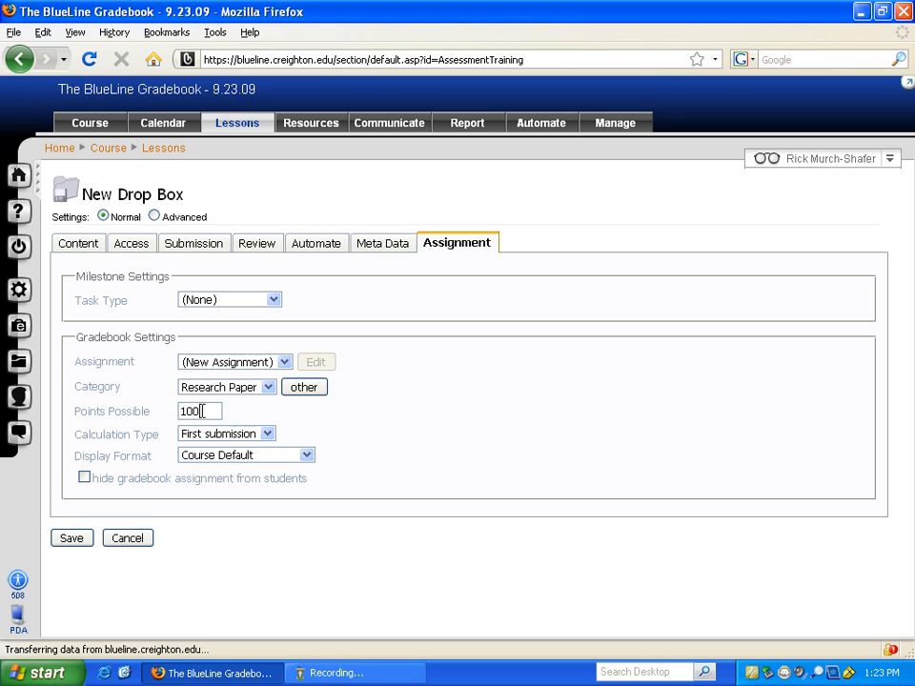
left_click(268, 434)
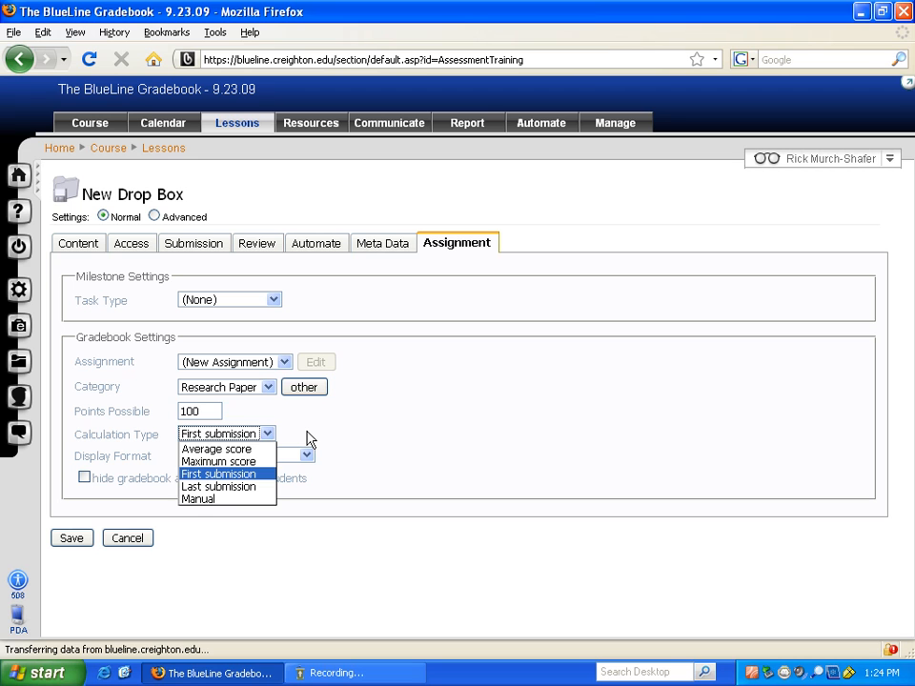
left_click(307, 438)
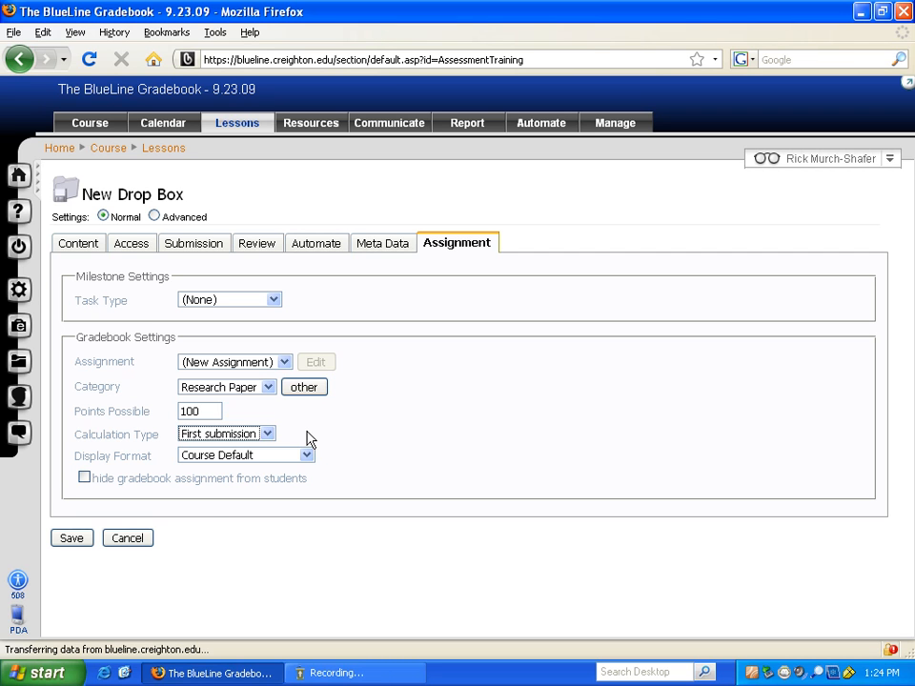
left_click(67, 543)
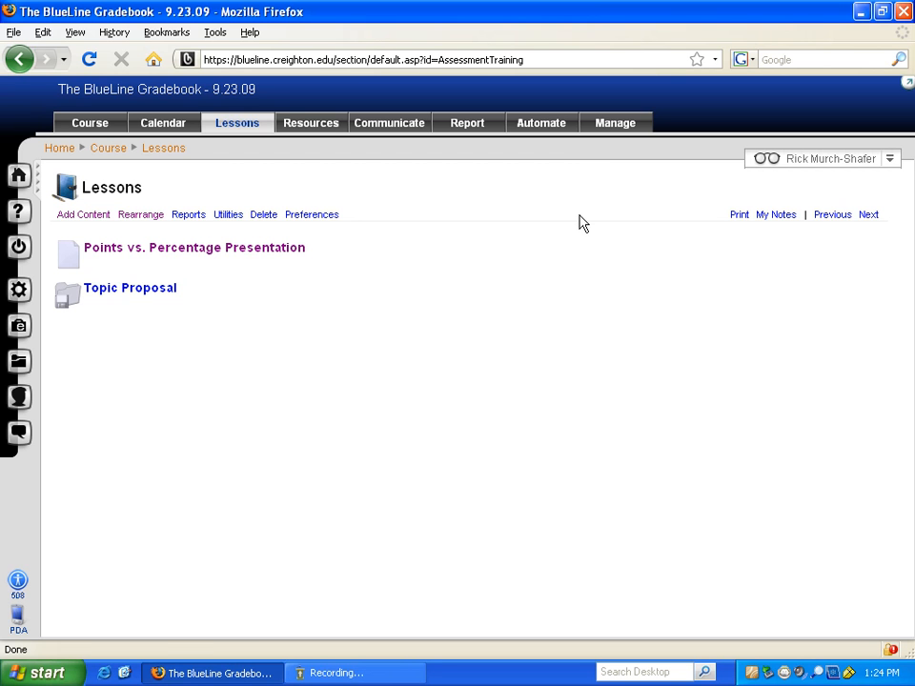
Open the gradebook's assignment list and check the Topic Proposal entry in the Research Paper category
left_click(608, 128)
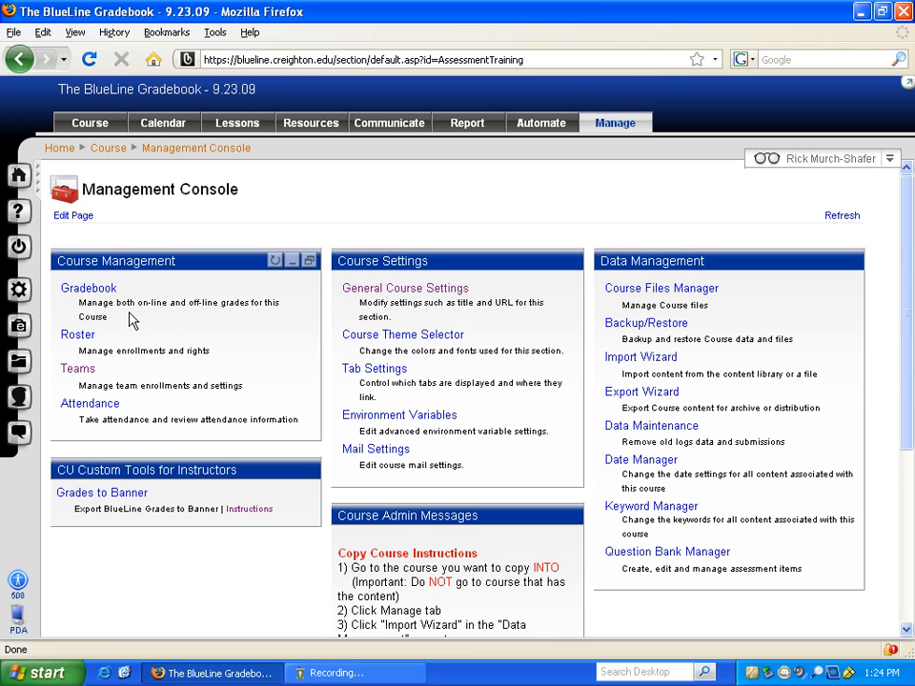
left_click(92, 290)
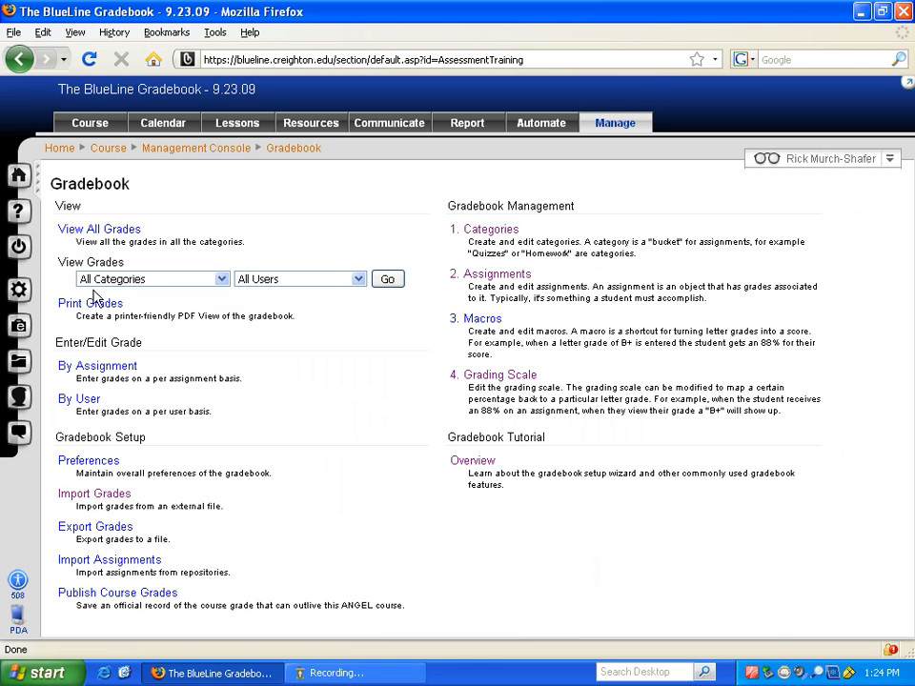
left_click(491, 278)
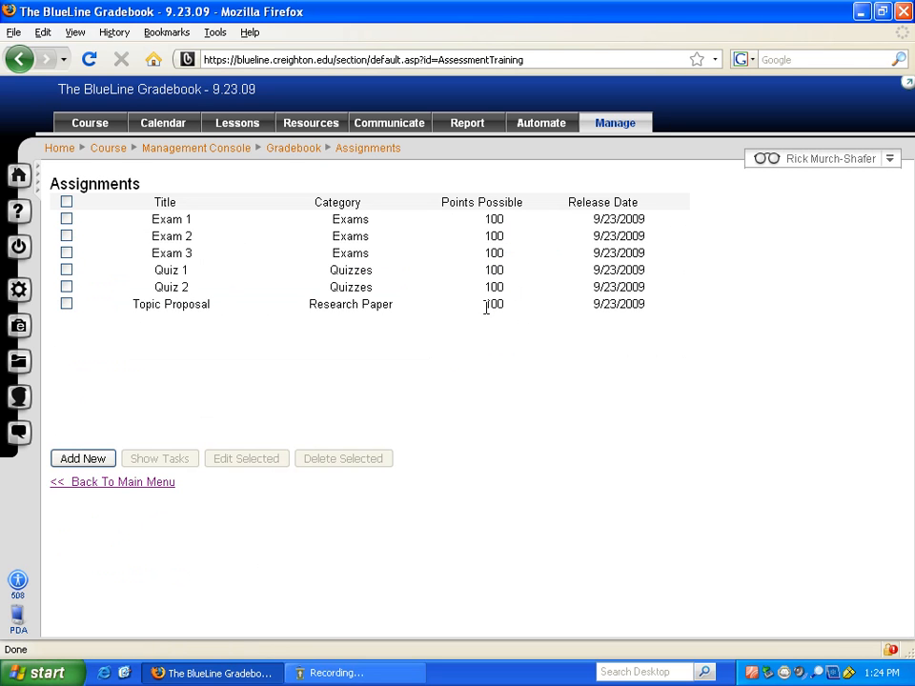
left_click_drag(508, 309, 114, 318)
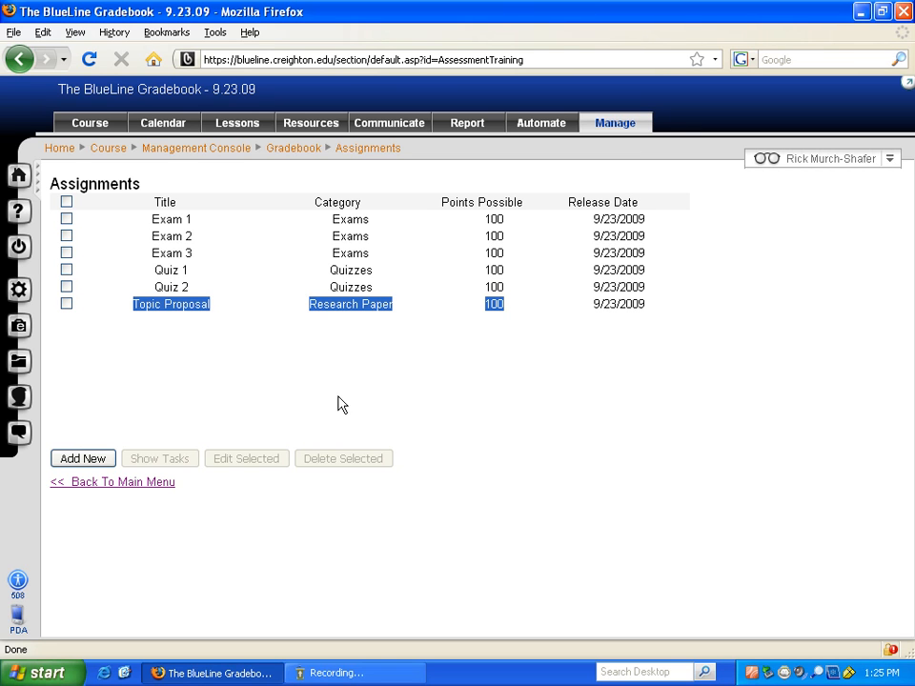
left_click(263, 341)
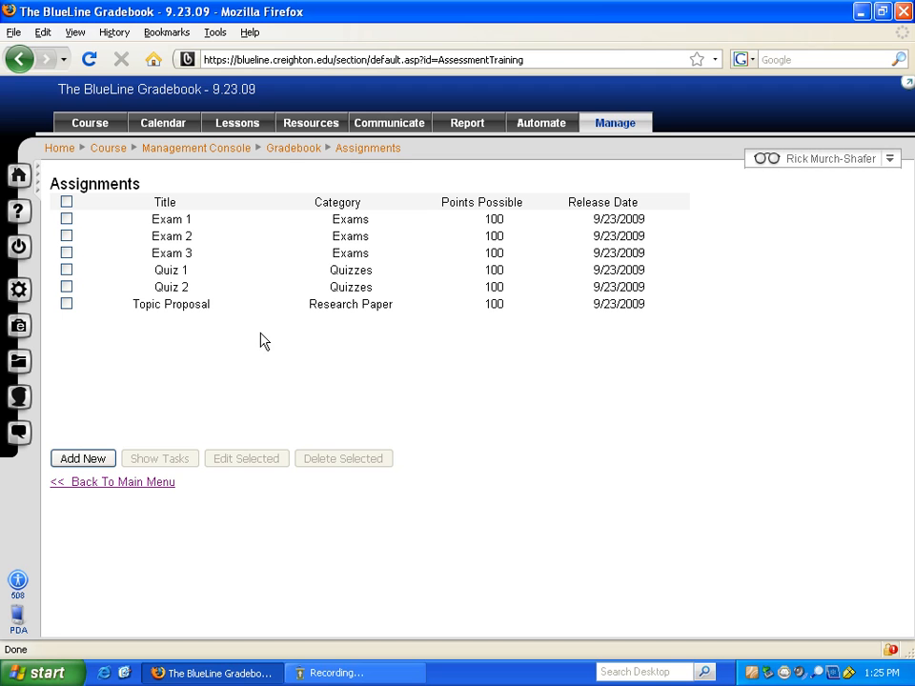
Edit the Exam 2 assignment, setting its points to 200, and save the change
left_click(66, 236)
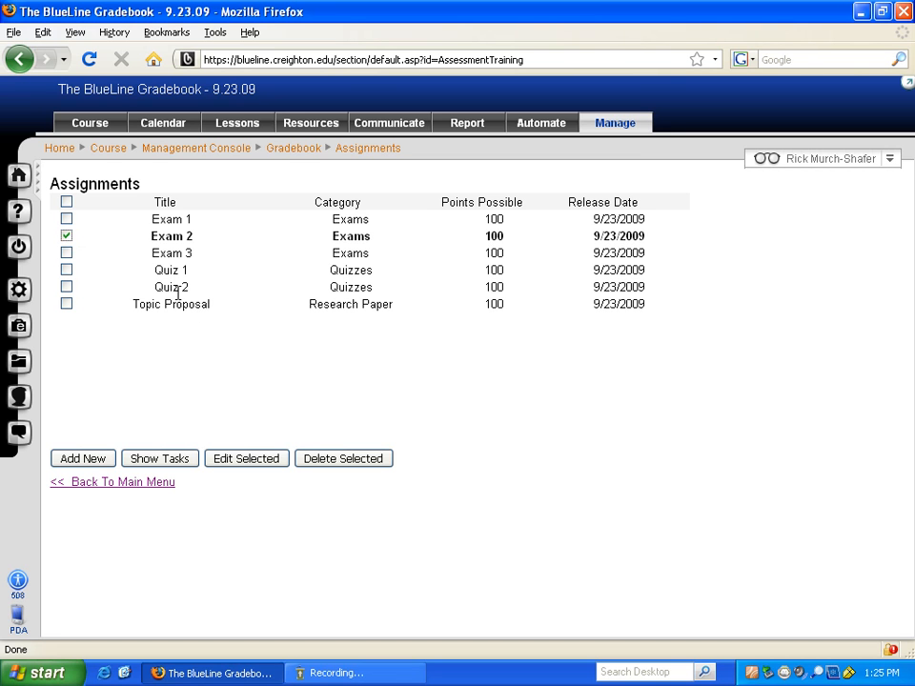
left_click(250, 465)
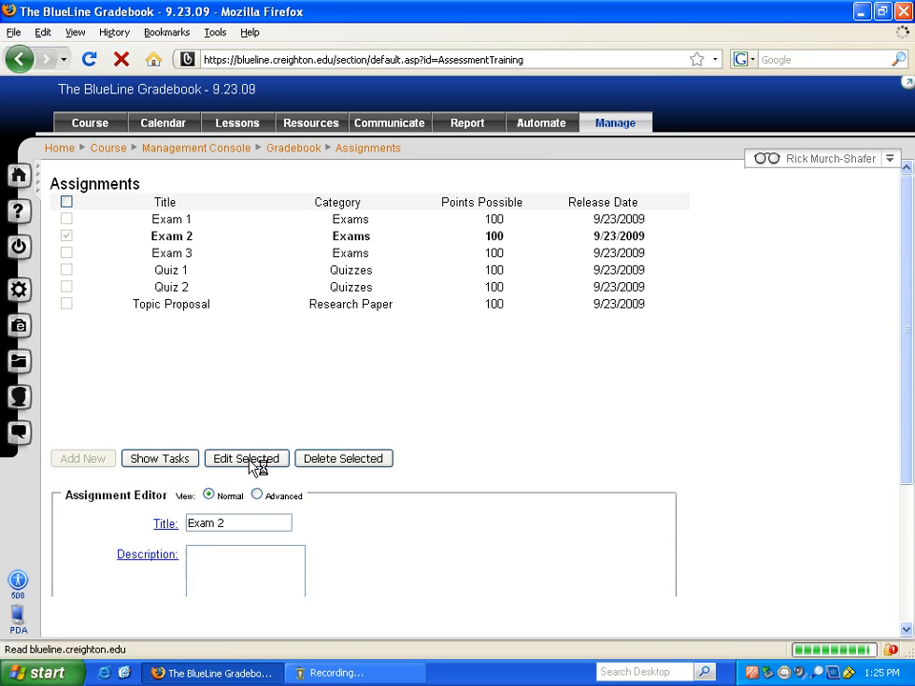
scroll(439, 564, "down", 4)
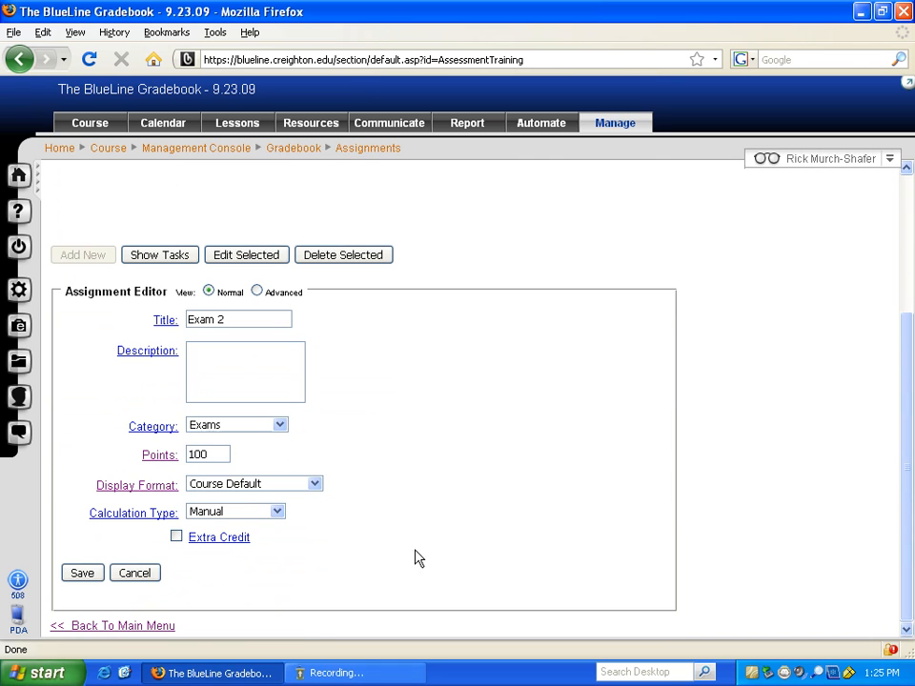
left_click_drag(210, 456, 195, 456)
type("2")
left_click(82, 575)
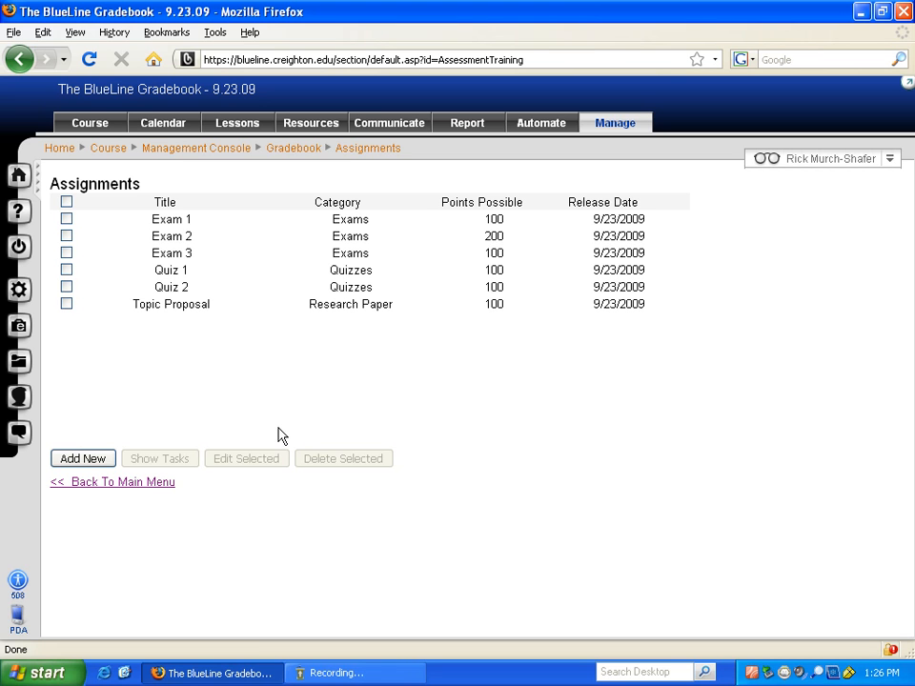
Return to the gradebook main menu and open grade entry by assignment for Exam 1
left_click(131, 481)
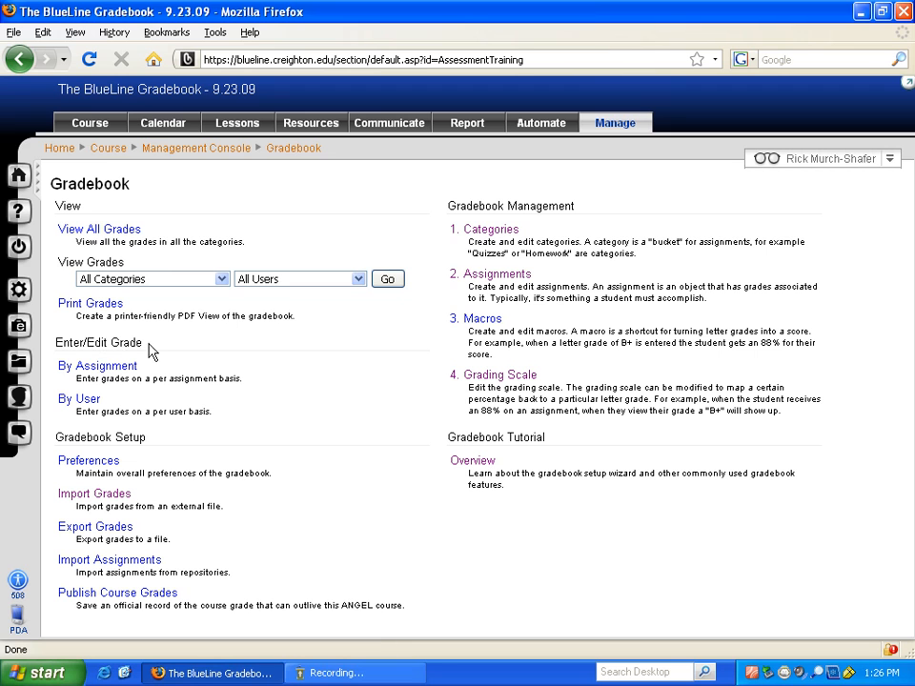
left_click_drag(143, 343, 57, 361)
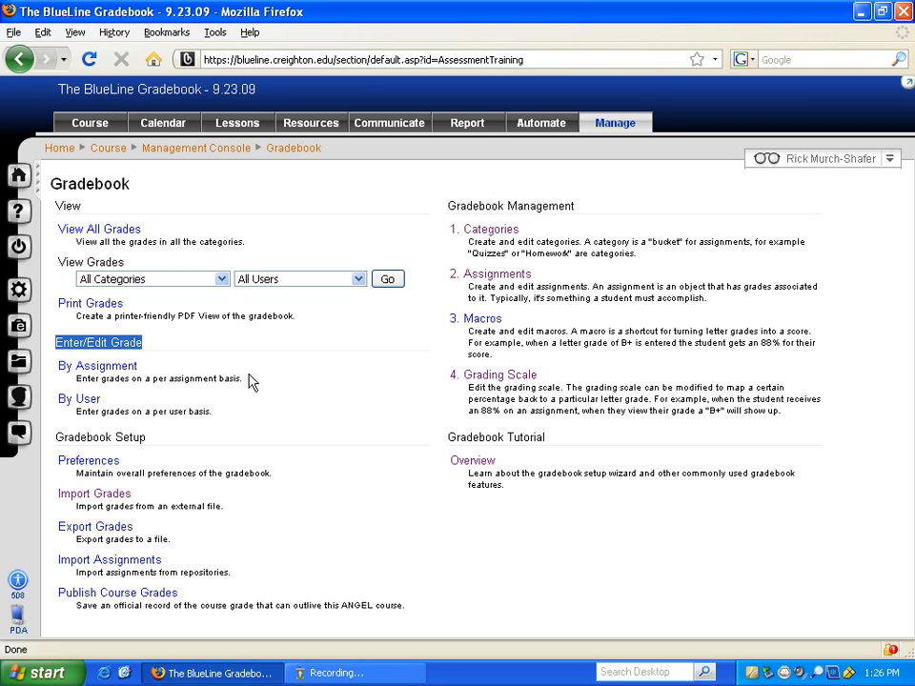
left_click(106, 368)
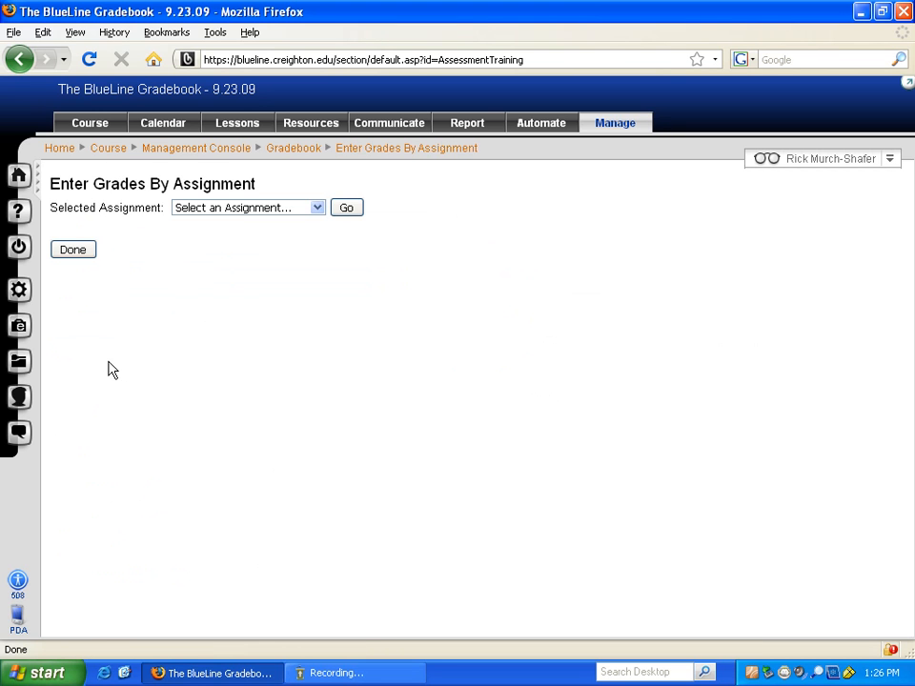
left_click(316, 207)
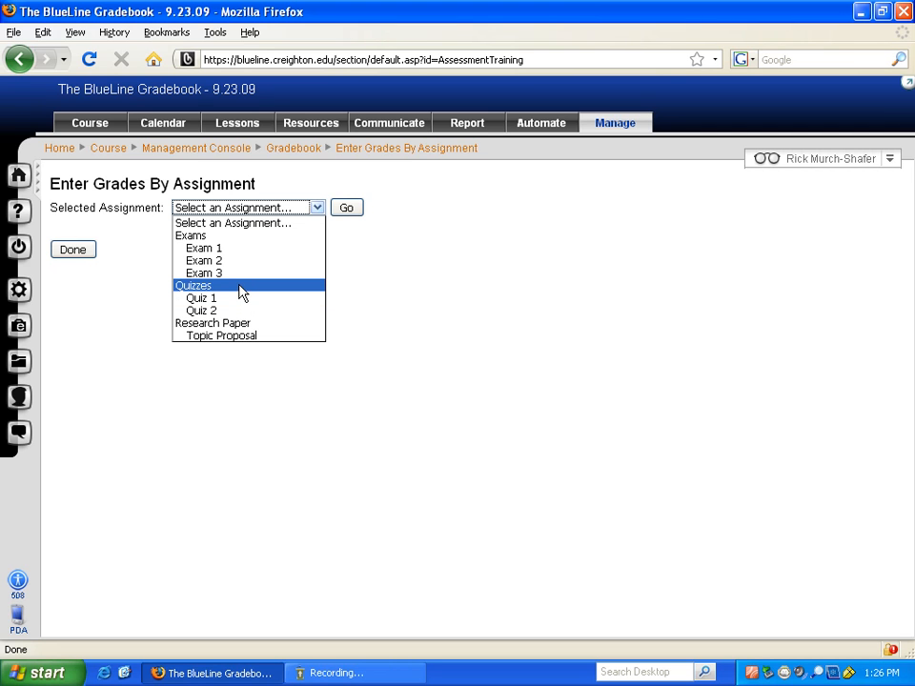
left_click(239, 236)
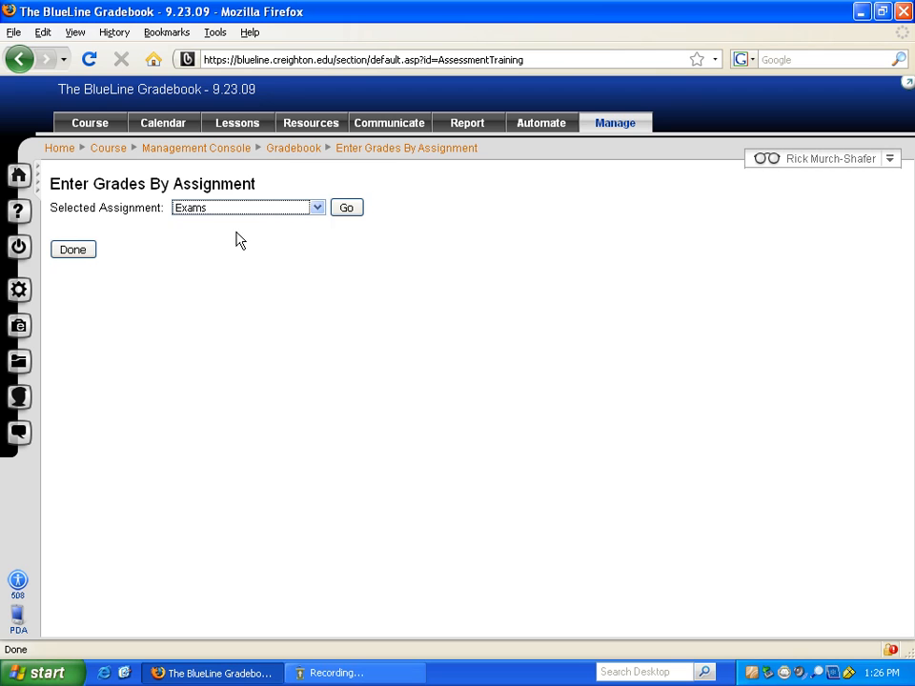
left_click(349, 209)
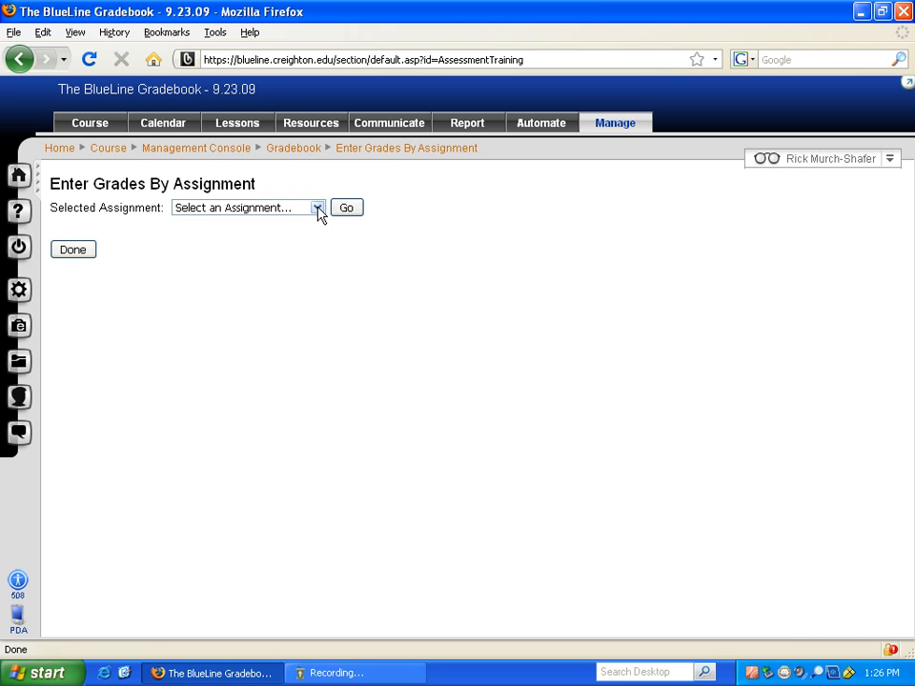
left_click(317, 208)
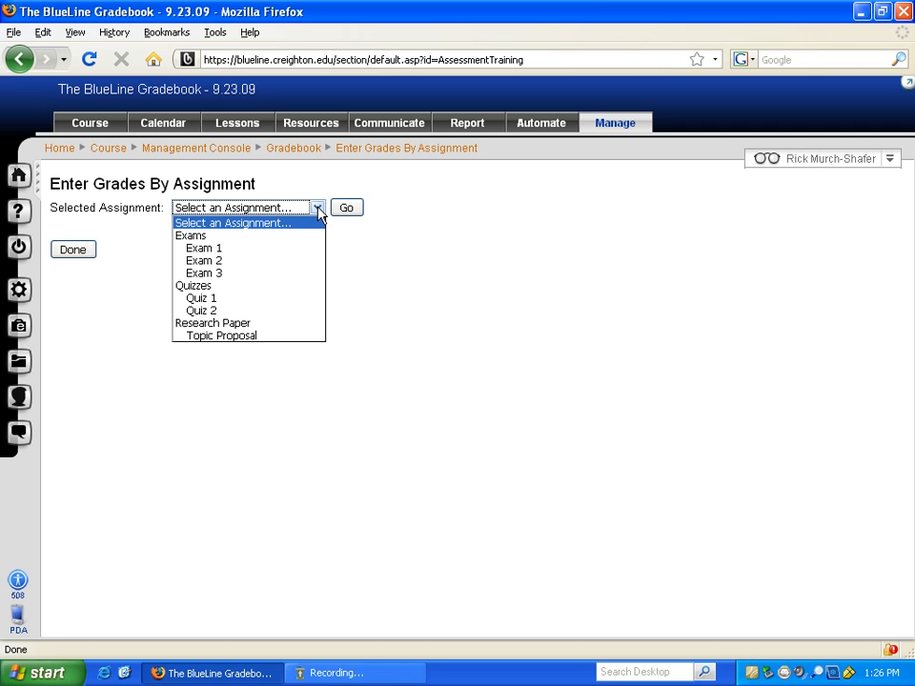
left_click(282, 249)
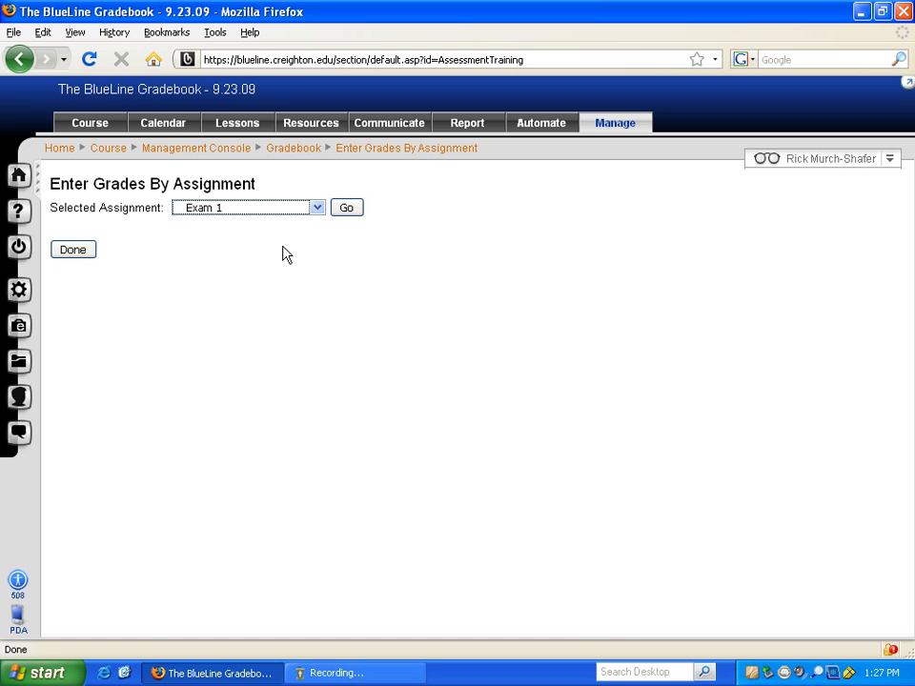
left_click(347, 210)
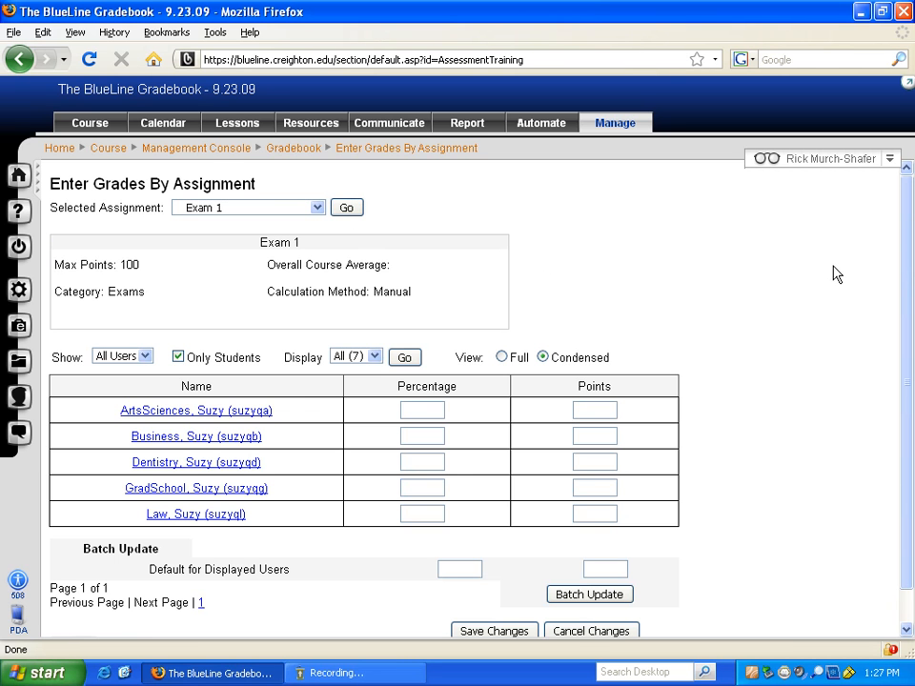
Show the Exam 1 grade list in Full view with non-students included and 25 users displayed
left_click(502, 356)
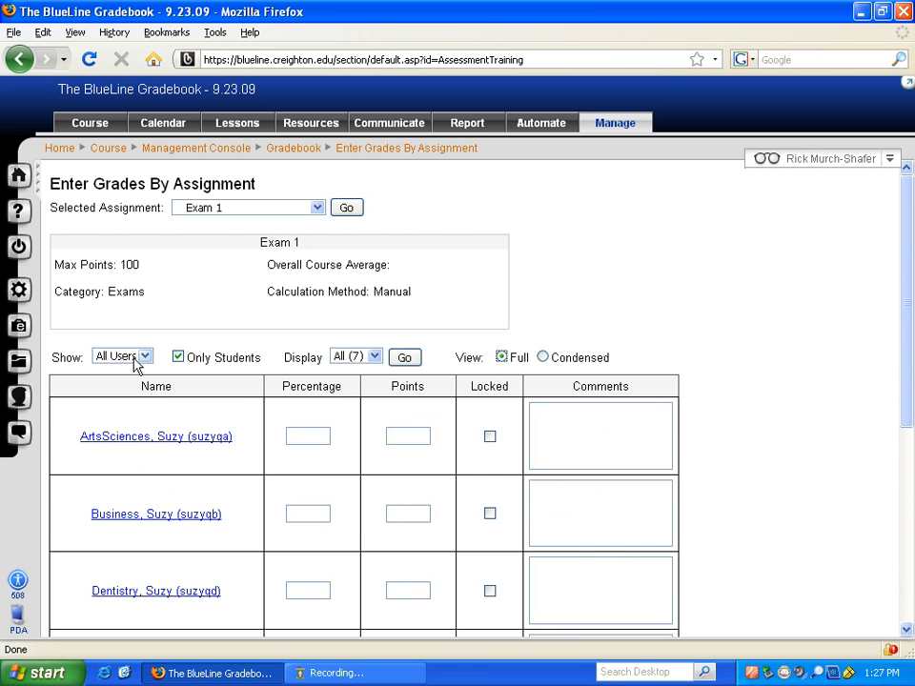
left_click(177, 359)
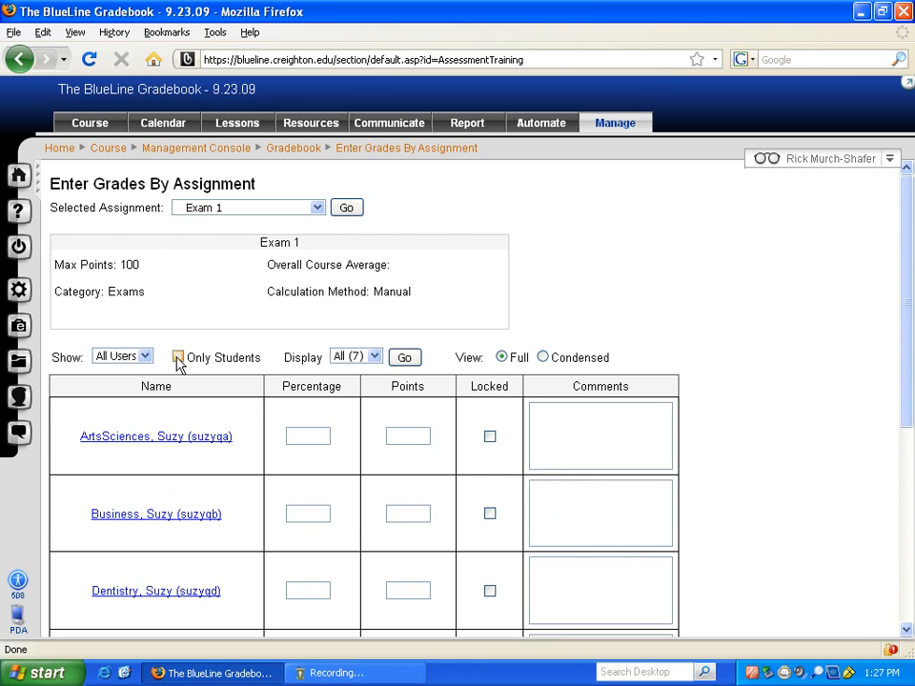
left_click(374, 356)
left_click(363, 371)
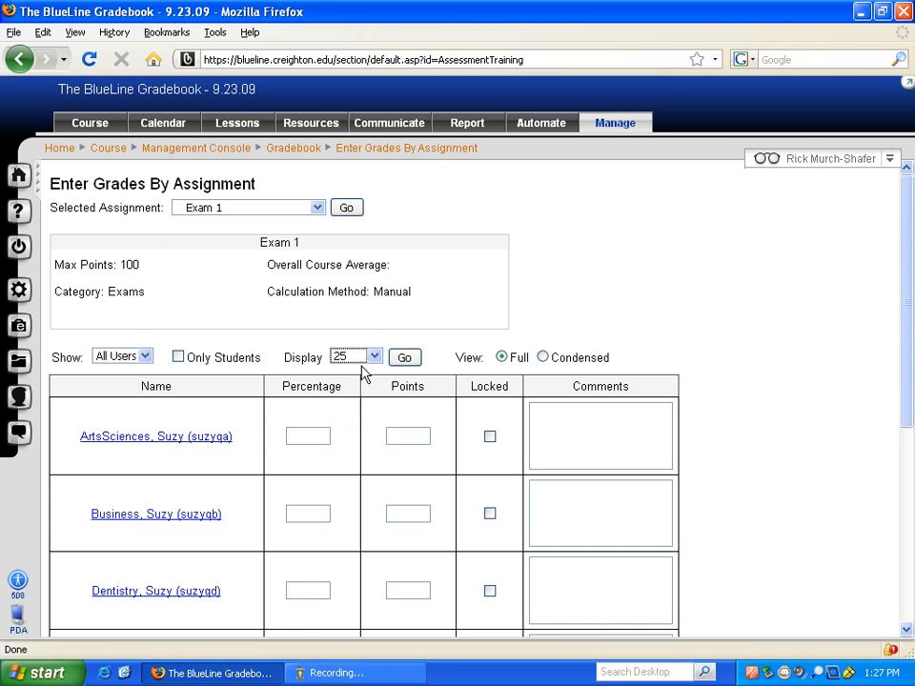
left_click(411, 360)
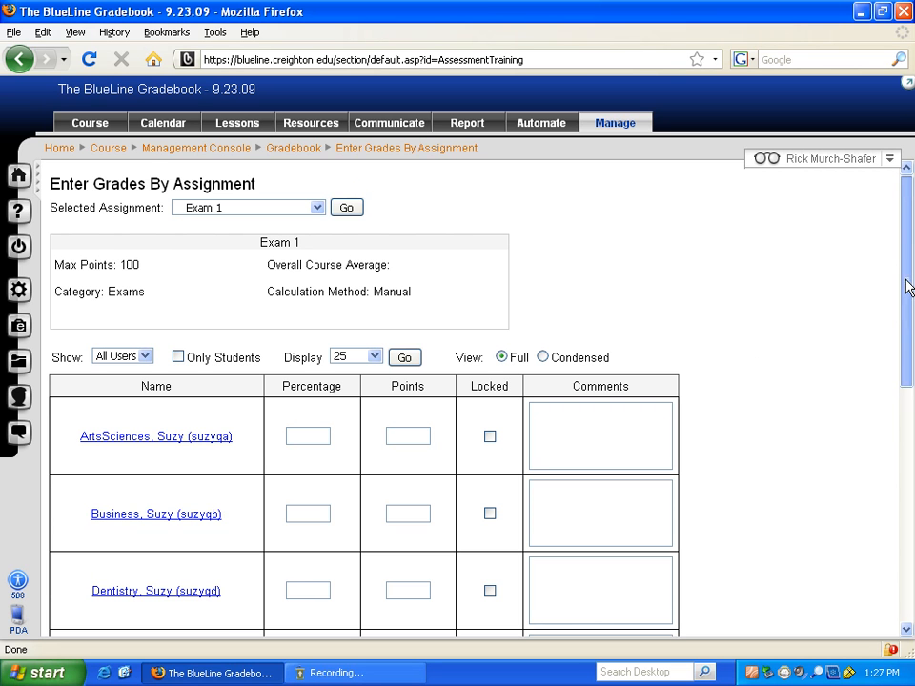
Enter Exam 1 points of 100, 89, 76, 80 and 95 for the first five users in order
left_click_drag(906, 284, 876, 359)
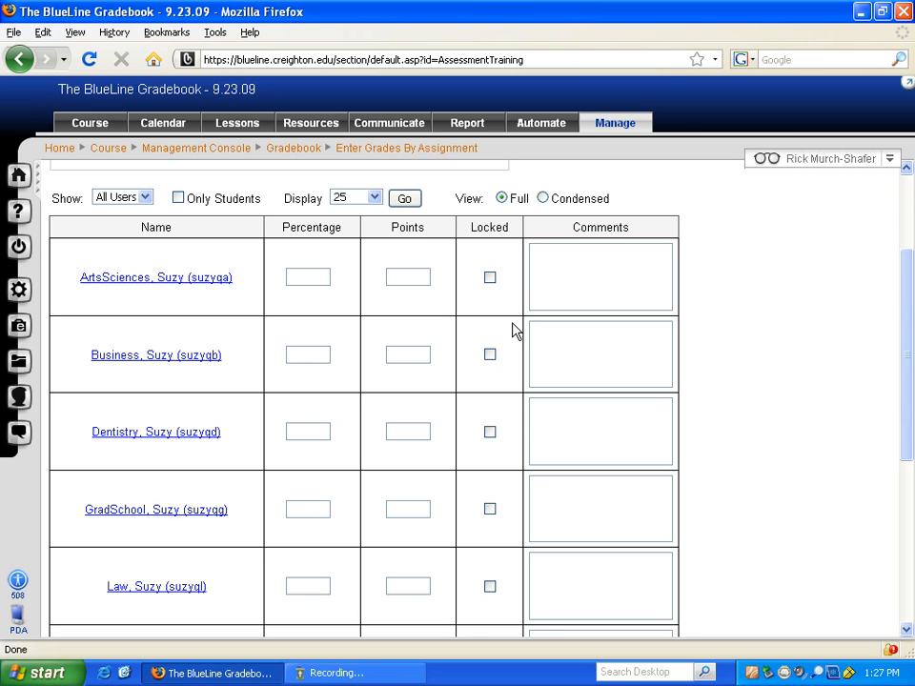
left_click(410, 276)
type("100")
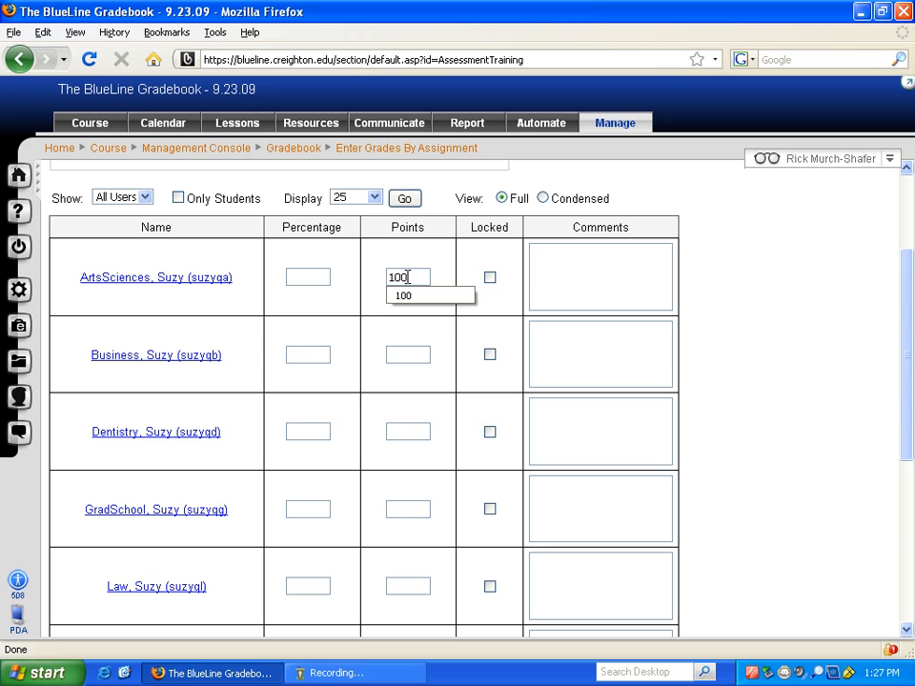
key("Down")
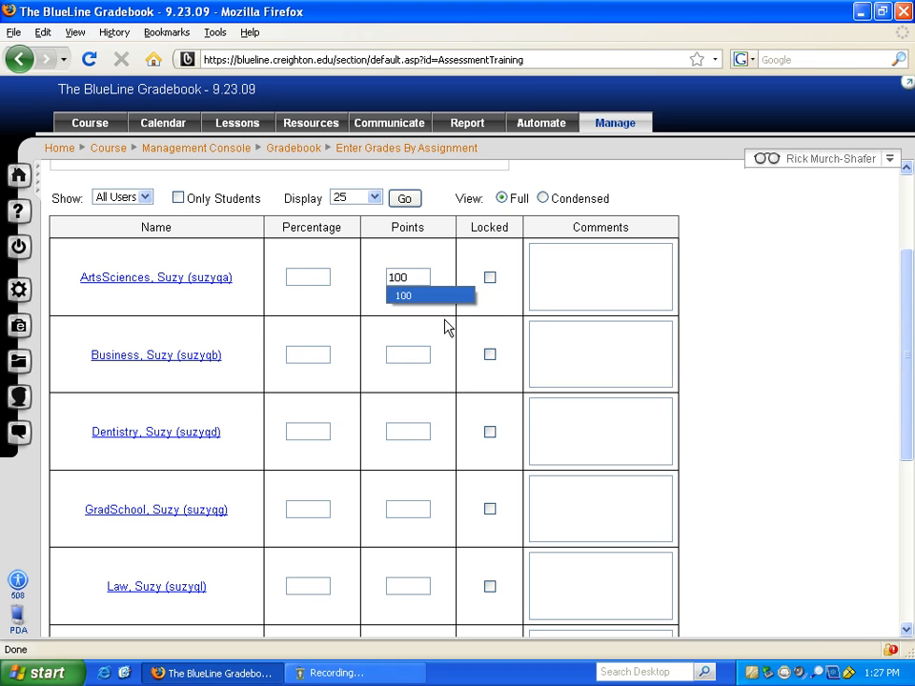
key("Return")
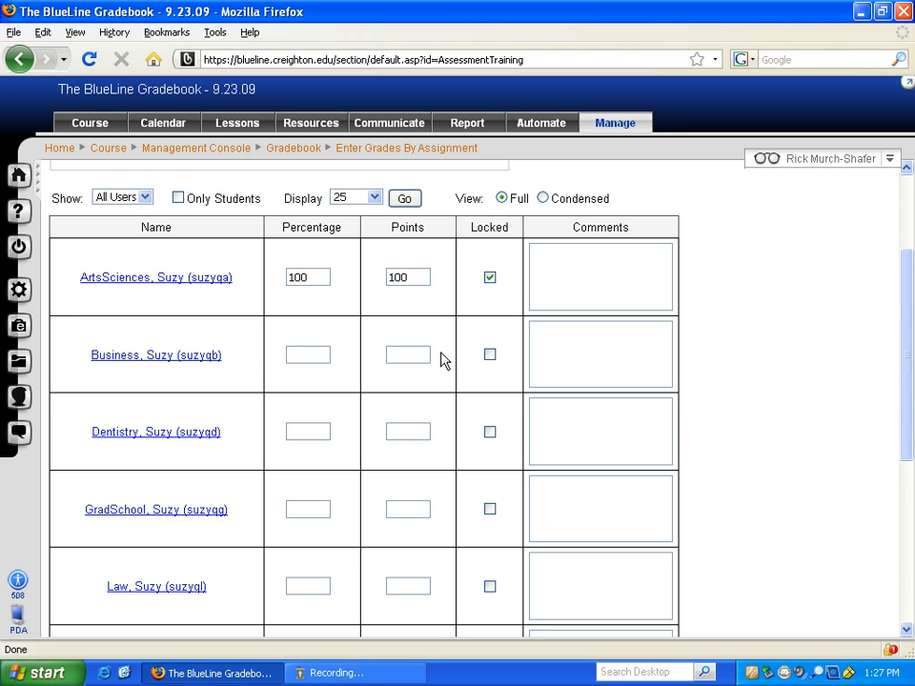
type("89")
key("Return")
type("76")
key("Return")
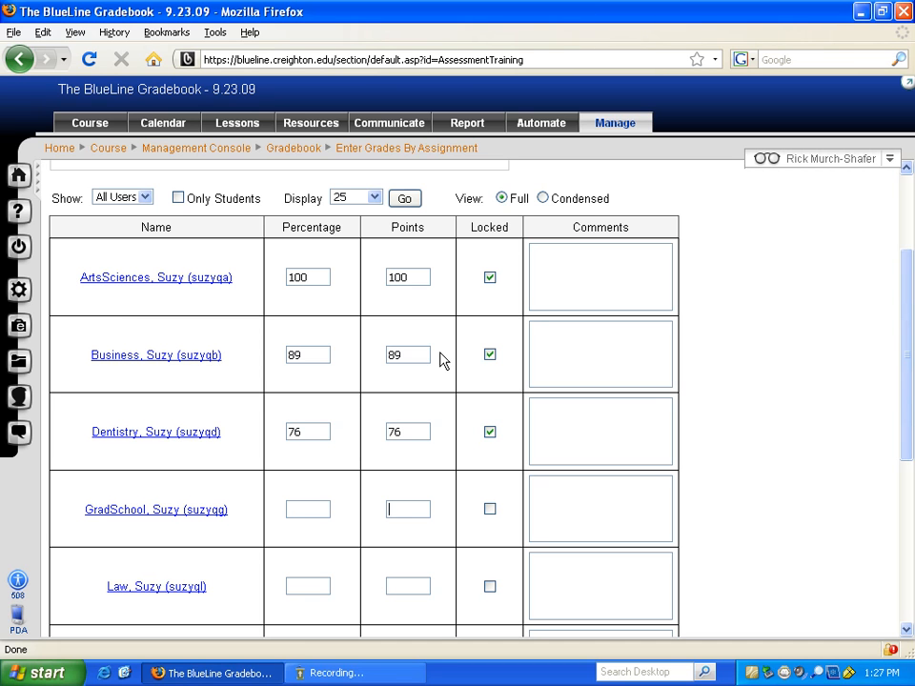
type("80")
key("Return")
type("95")
key("Return")
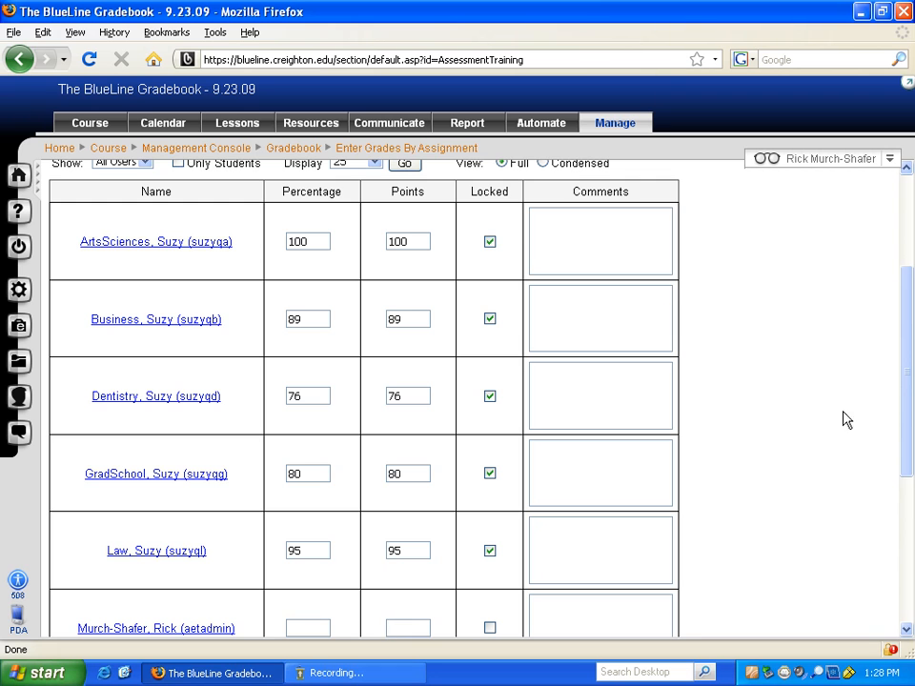
Check the rest of the user list, then limit the Exam 1 grade list to only students and reload it
left_click_drag(907, 397, 901, 503)
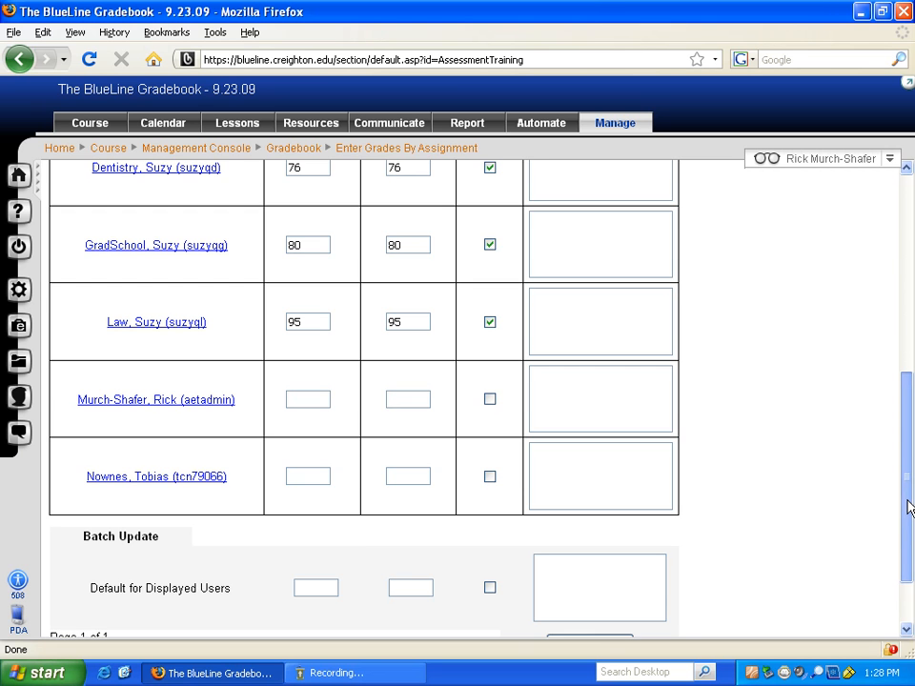
left_click_drag(908, 506, 894, 316)
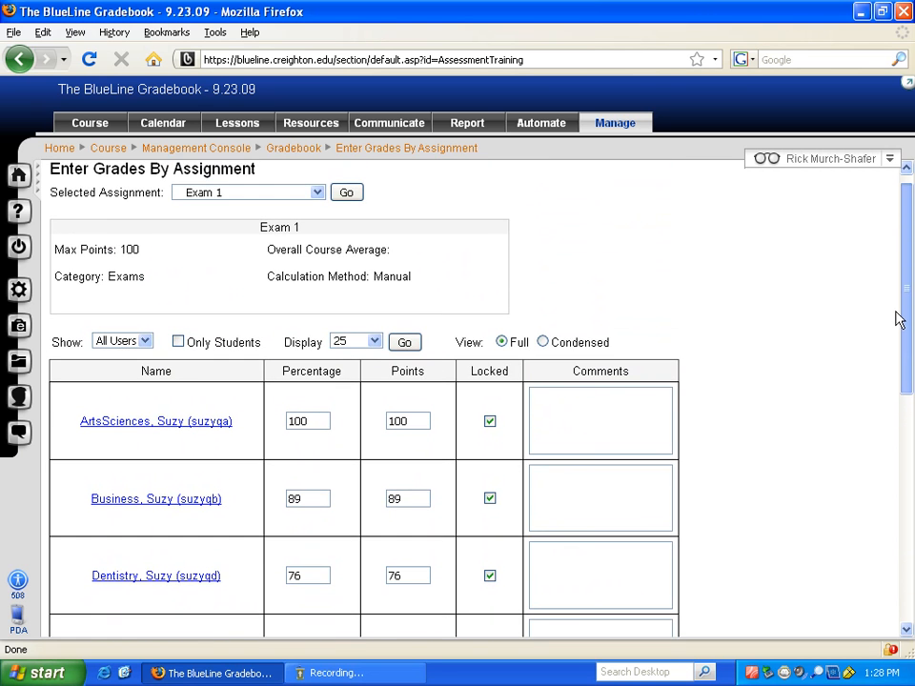
left_click(178, 343)
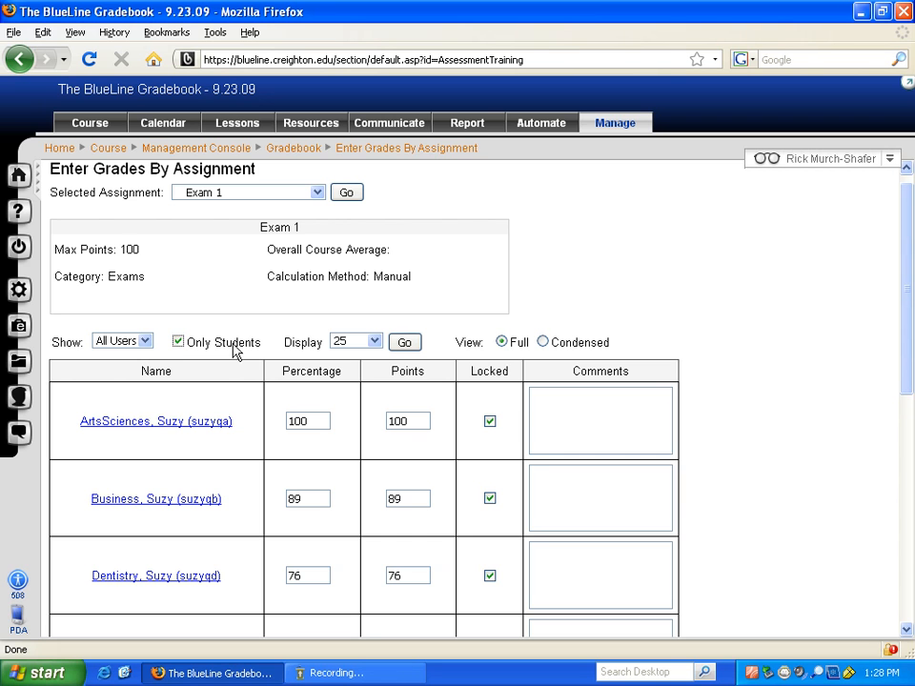
left_click(402, 345)
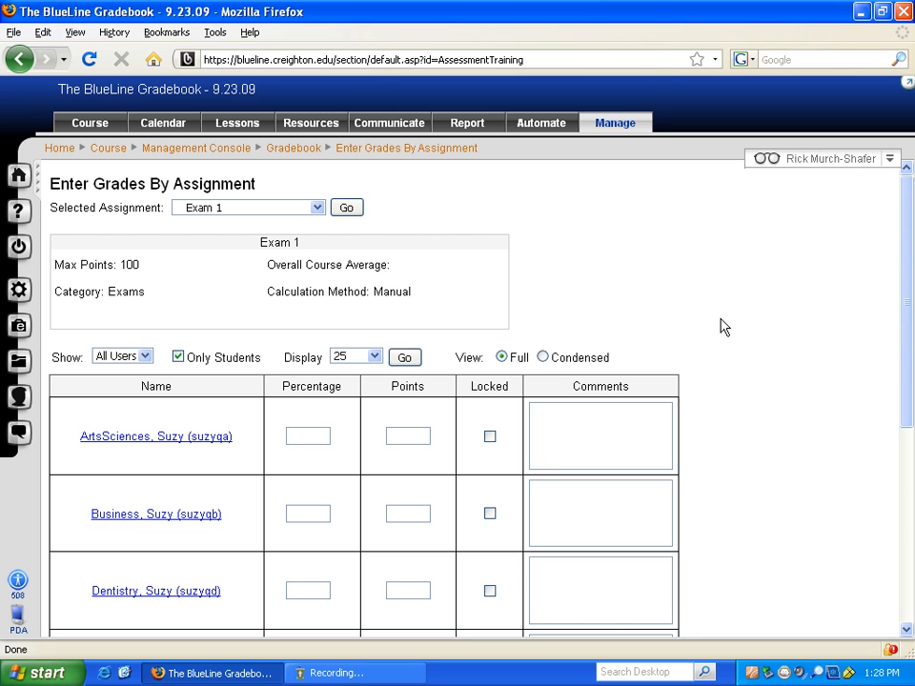
Enter Exam 1 percentages of 97, 89 and 76 for the first three students in order
left_click_drag(907, 312, 882, 392)
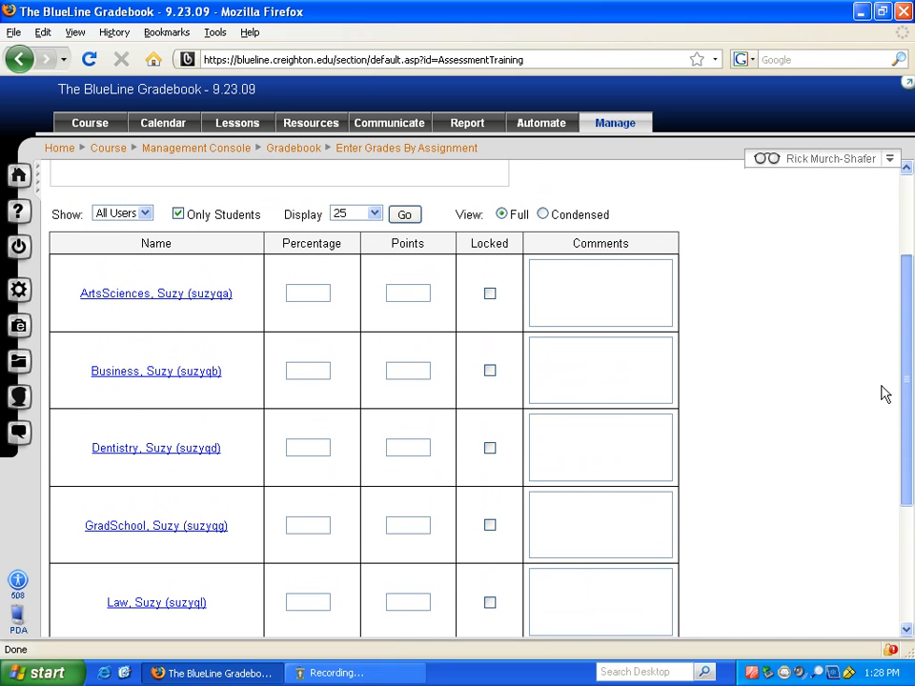
left_click(296, 293)
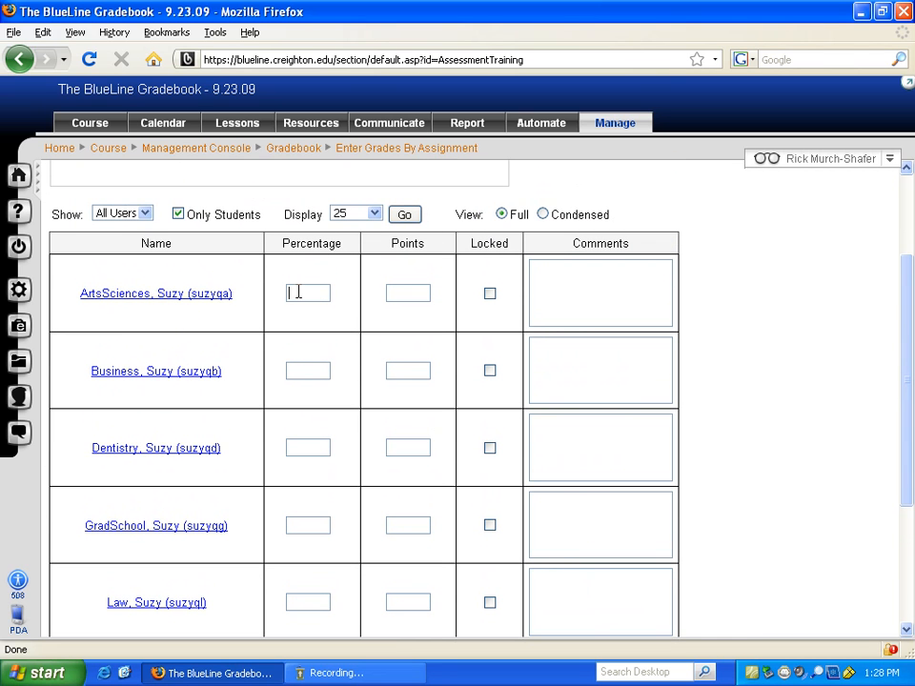
type("97")
key("Tab")
type("89")
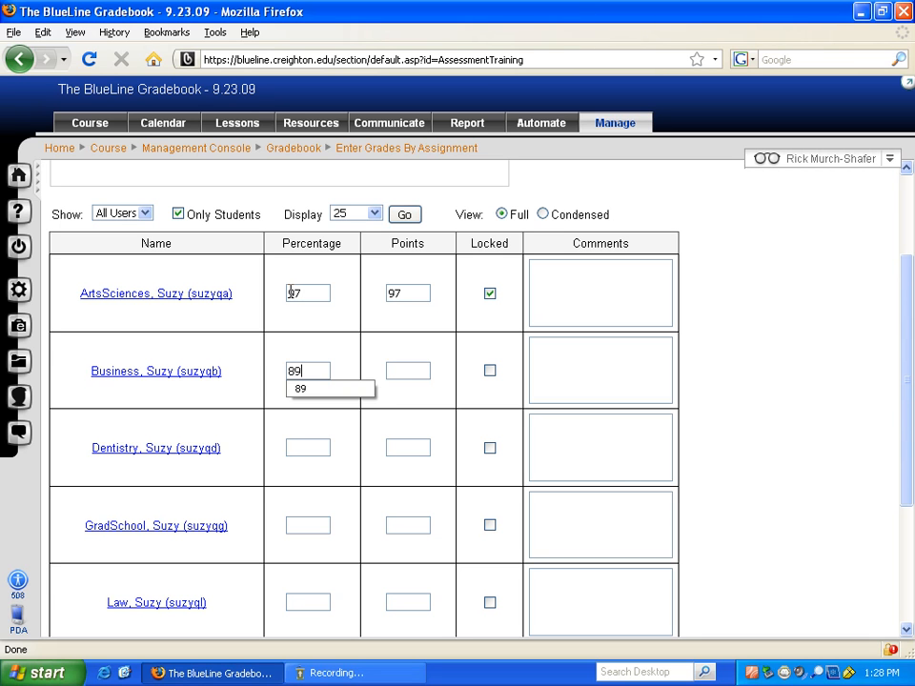
key("Tab")
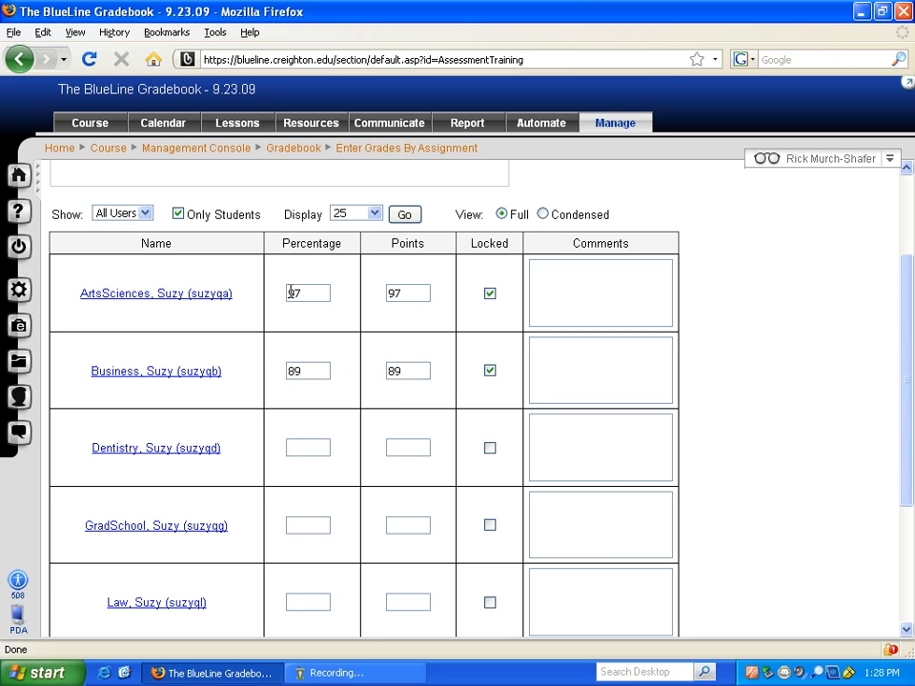
type("76")
key("Tab")
Set the number of displayed users to All (7) and add the comment "awesome!" to the first student's Exam 1 grade
left_click(375, 214)
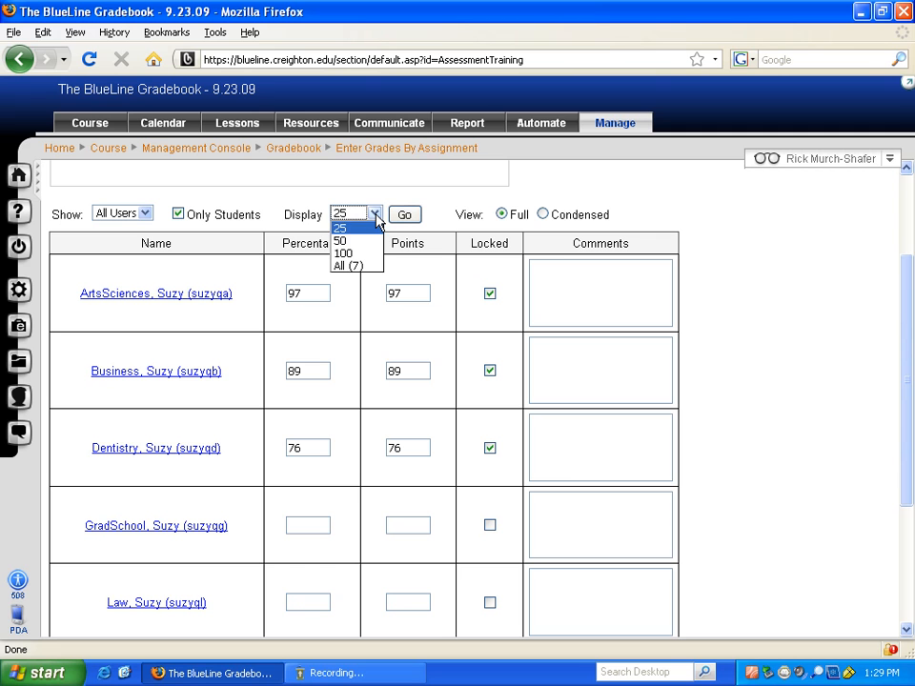
left_click(355, 266)
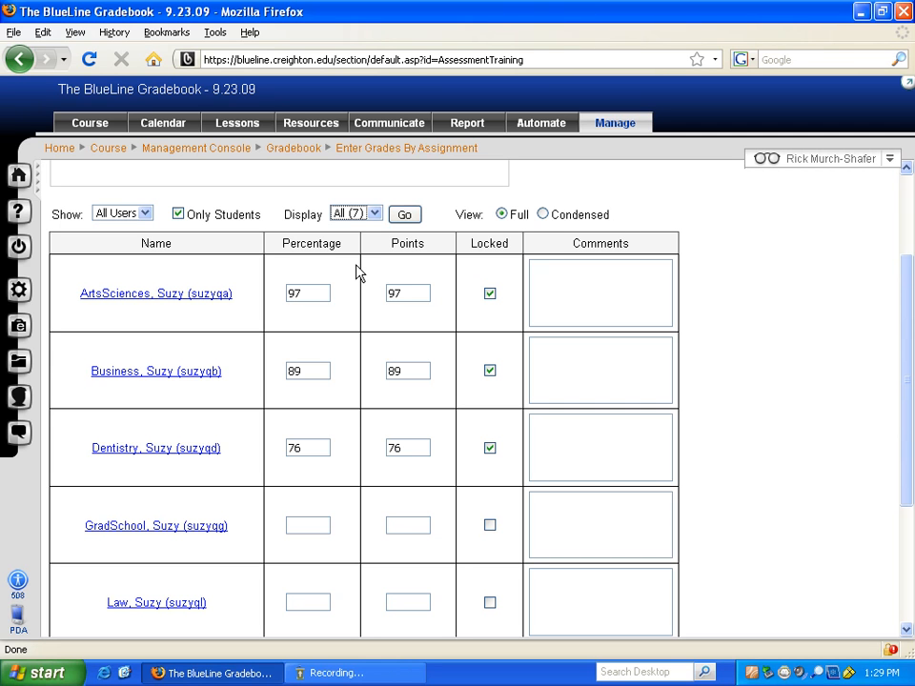
left_click(593, 273)
type("aweseom!")
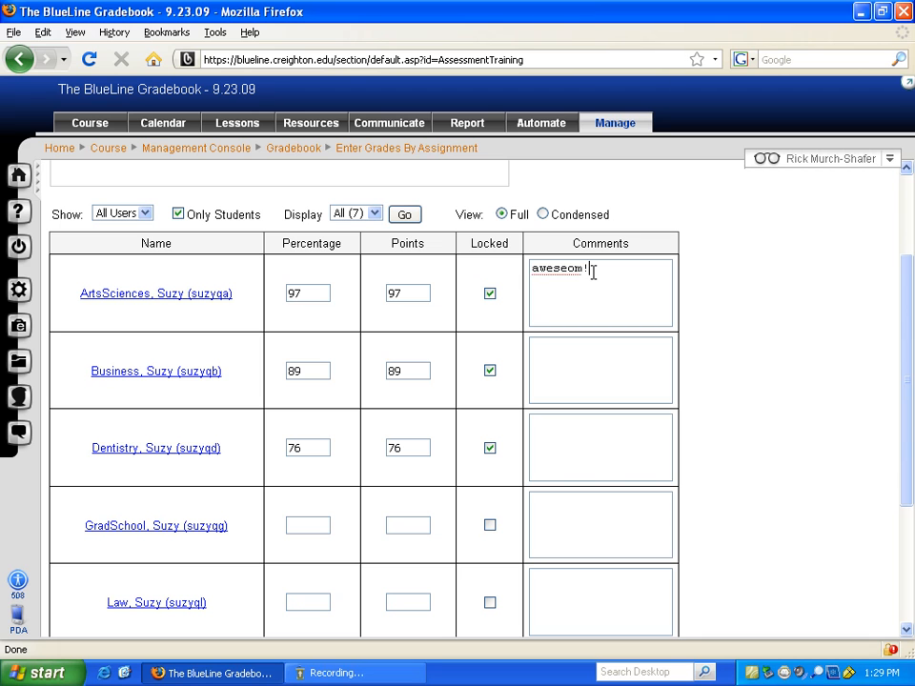
key("BackSpace")
key("BackSpace")
key("BackSpace")
type("om")
key("BackSpace")
key("BackSpace")
key("BackSpace")
type("ome!")
In the condensed view, batch-update the remaining ungraded Exam 1 students to 0 percent and save the changes
left_click(542, 214)
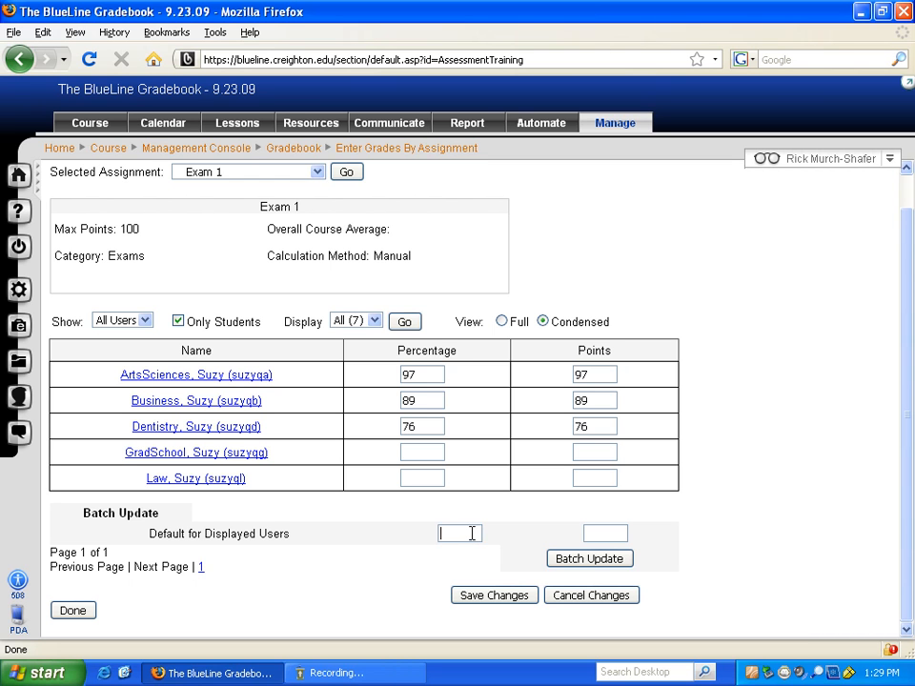
left_click(474, 533)
type("0")
left_click(577, 560)
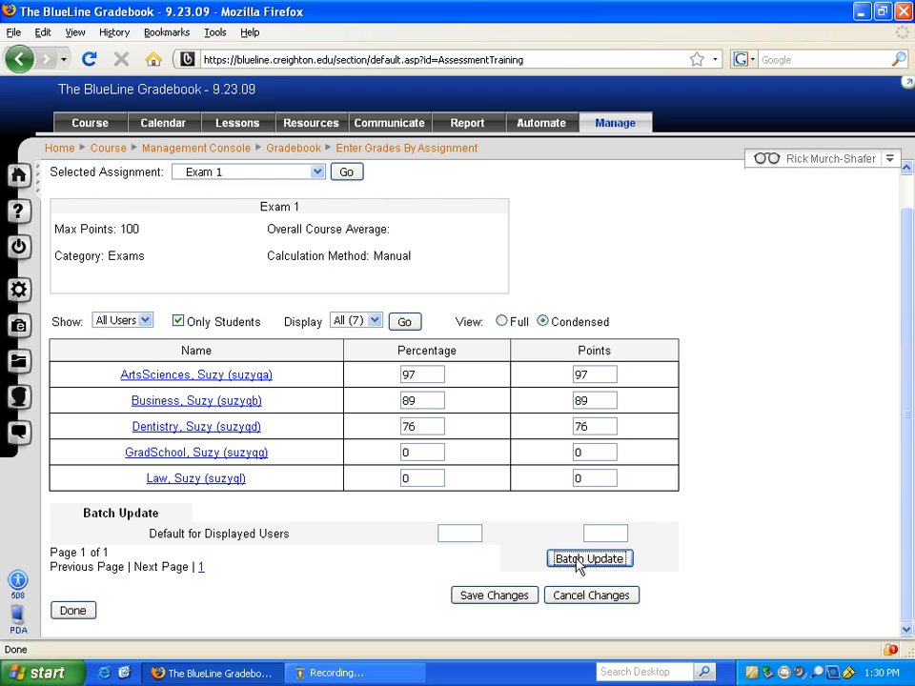
left_click(495, 596)
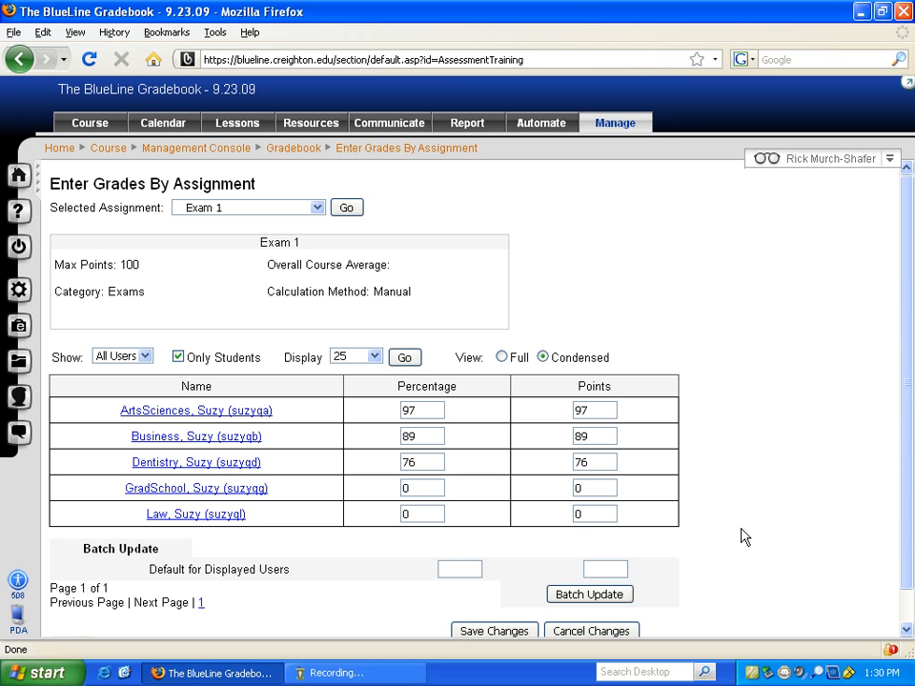
Load the Exam 2 grade list for entry by assignment
left_click(313, 208)
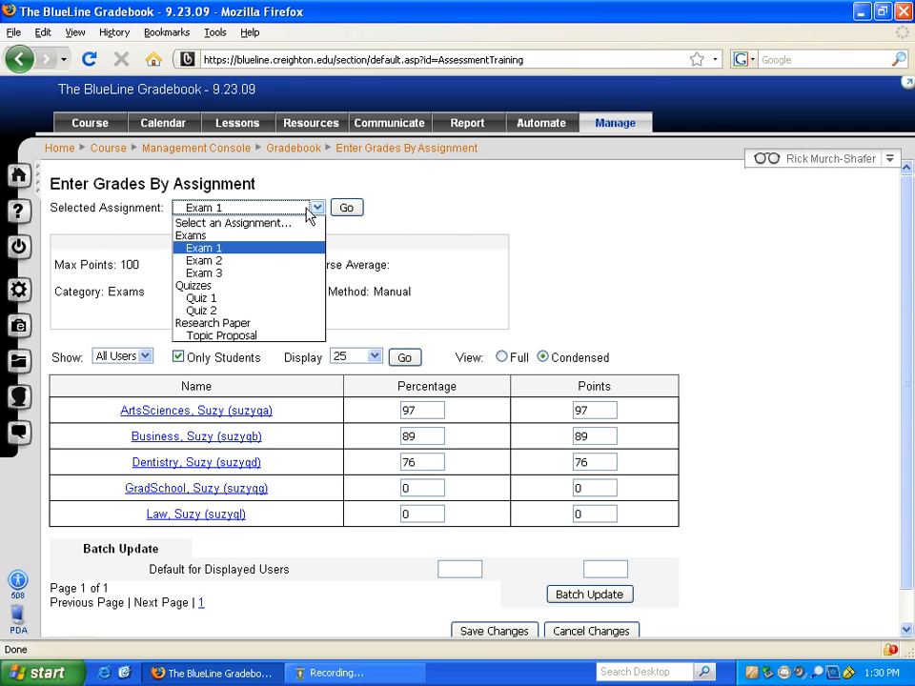
left_click(251, 261)
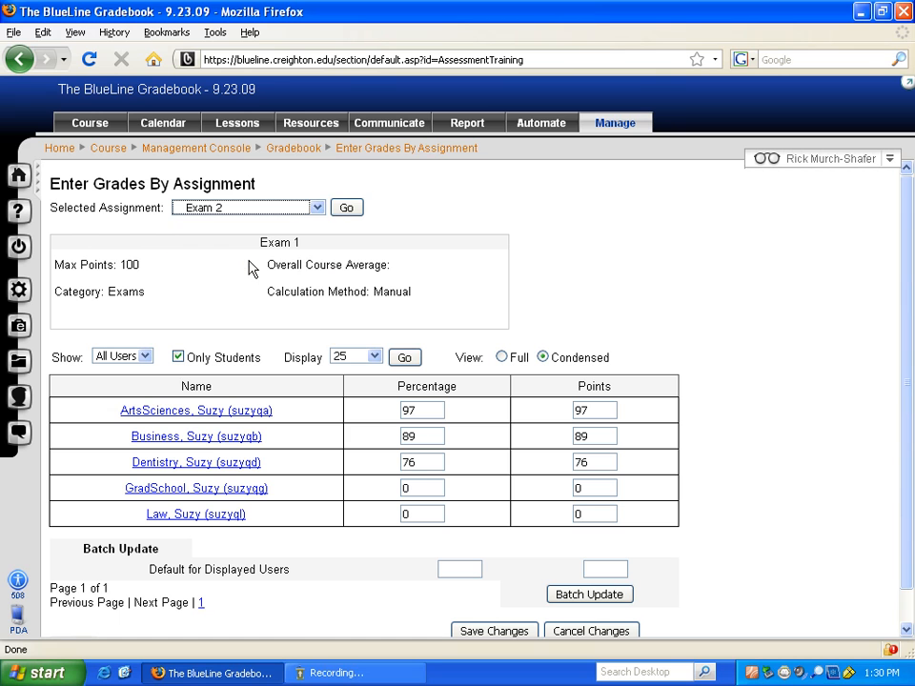
left_click(347, 208)
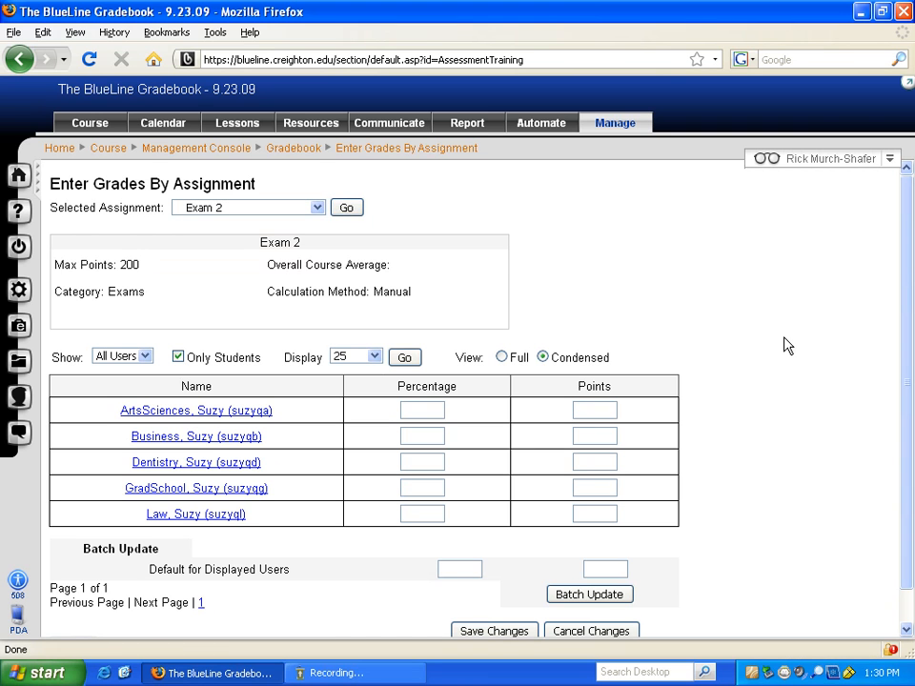
Enter an Exam 2 grade of 95 percent for the first student and 176 points for the second
left_click(604, 410)
type("1")
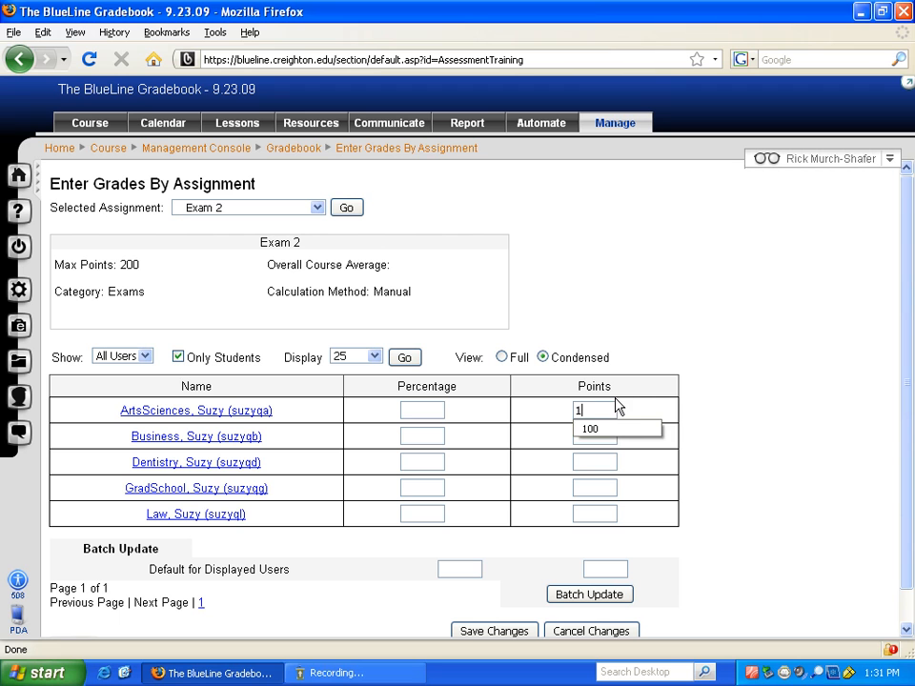
key("BackSpace")
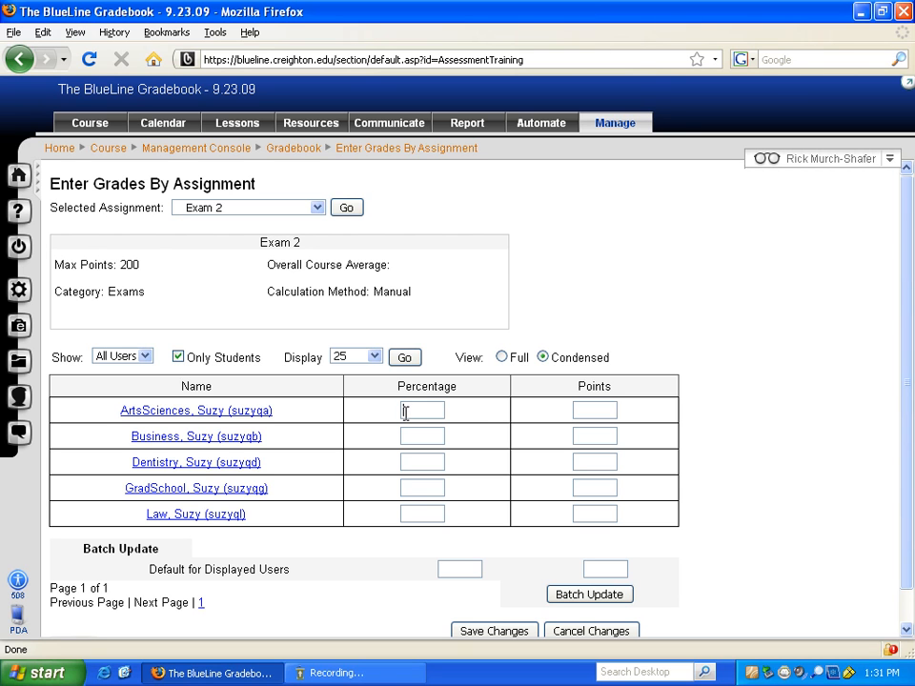
type("95")
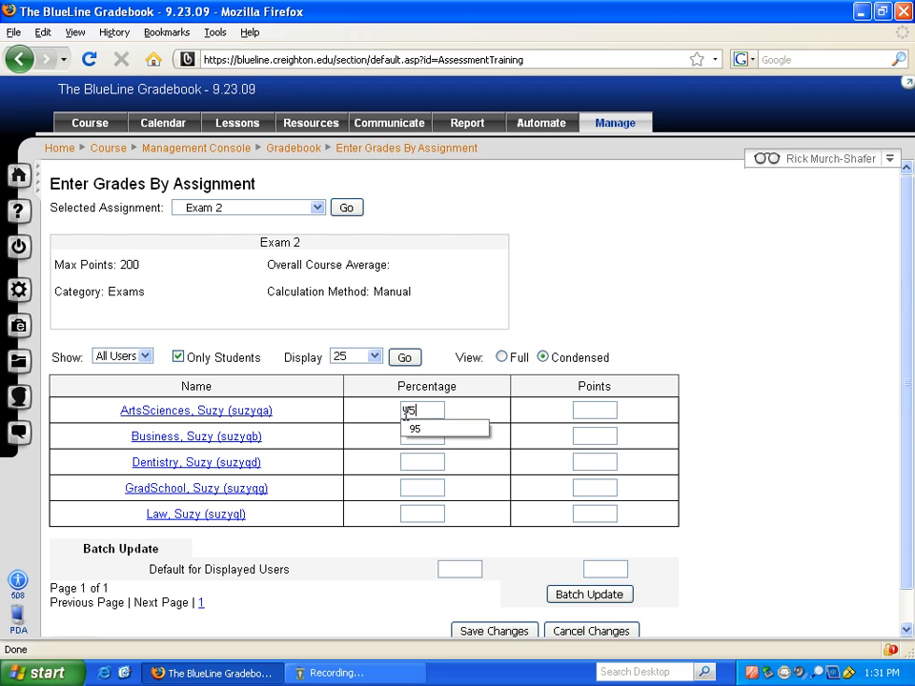
key("Tab")
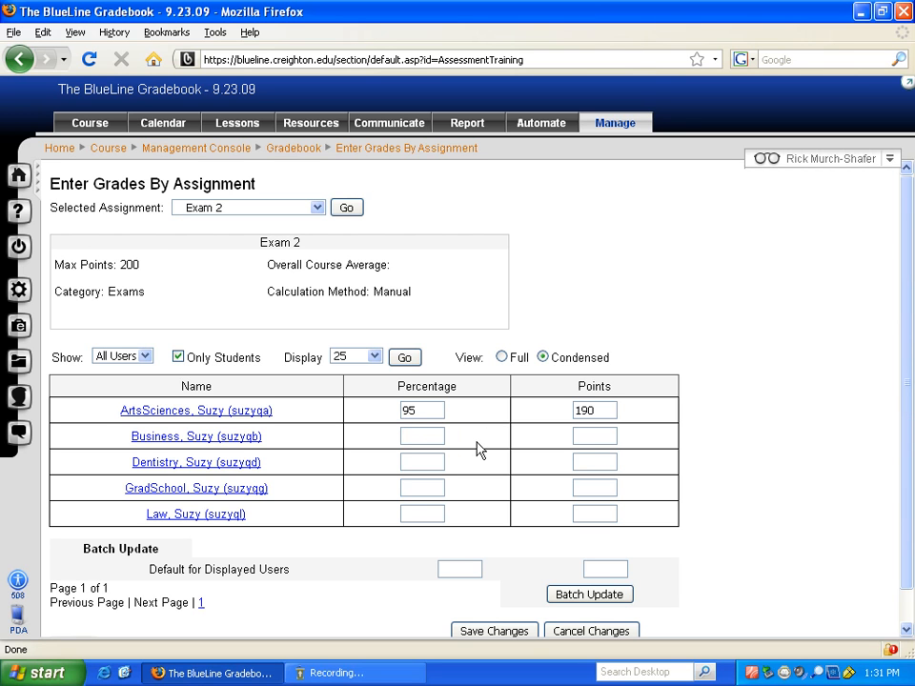
left_click(586, 438)
type("1")
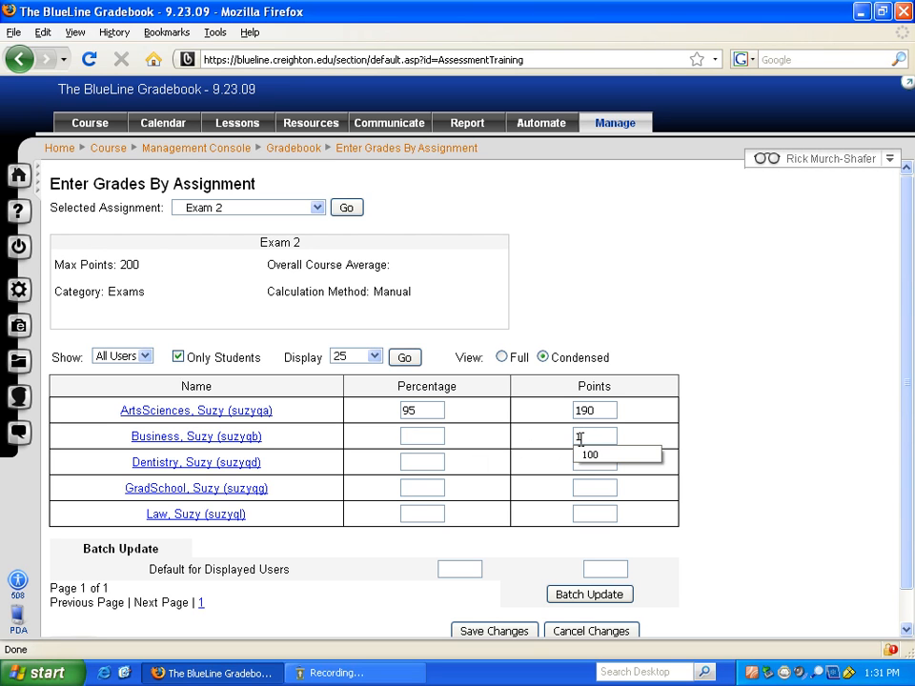
type("76")
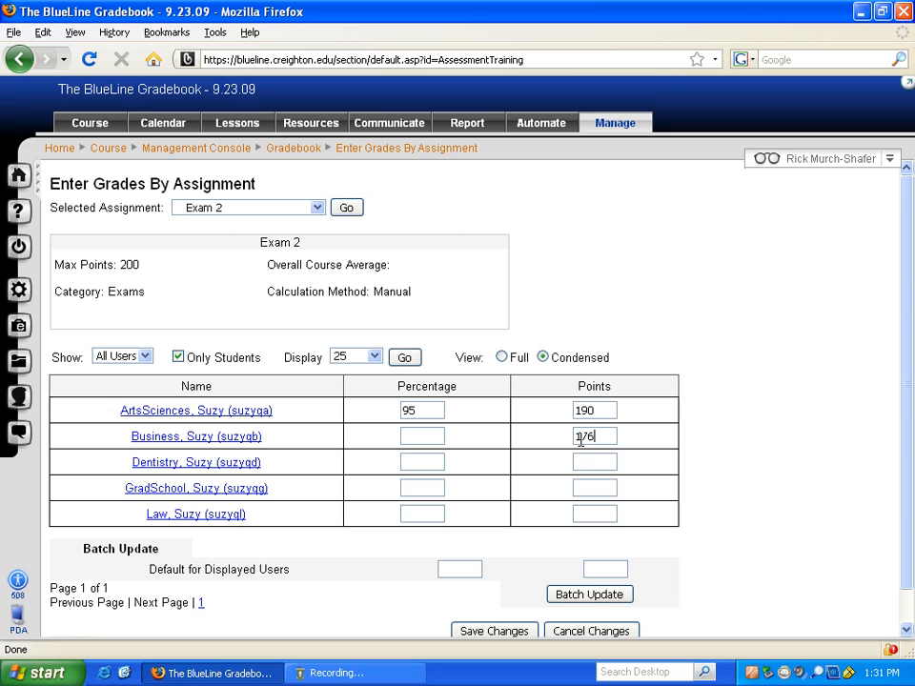
key("Tab")
left_click(145, 357)
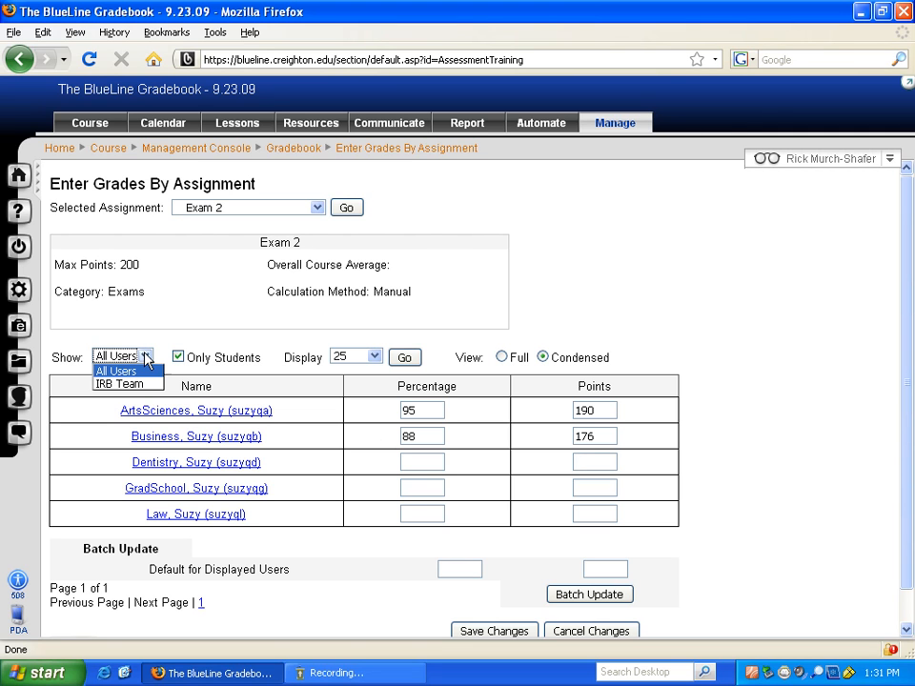
left_click(172, 334)
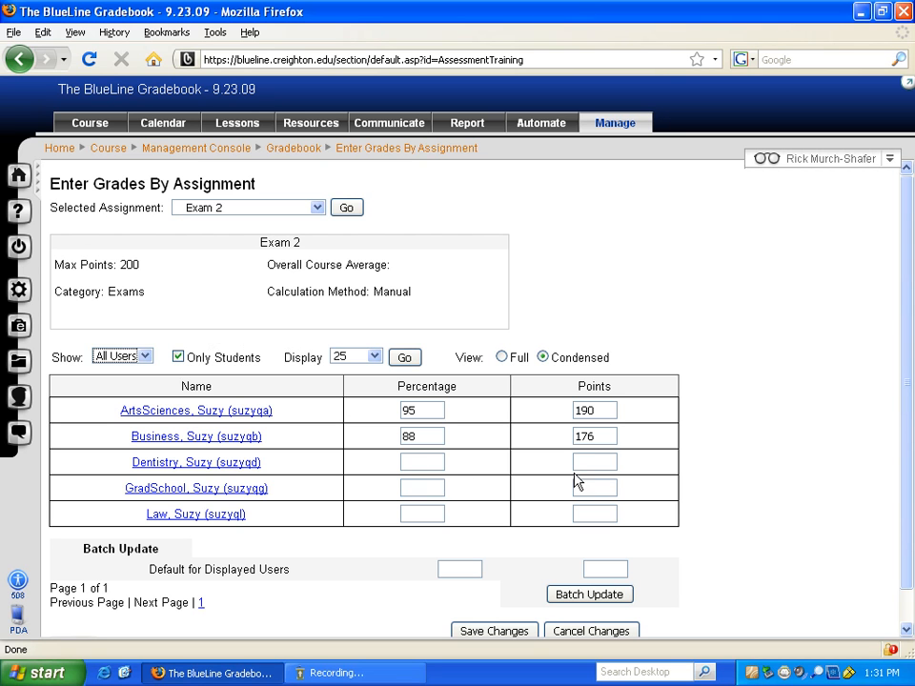
Enter Exam 2 points of 100, 190 and 189 for the last three students in order and save the changes
left_click(592, 462)
type("100")
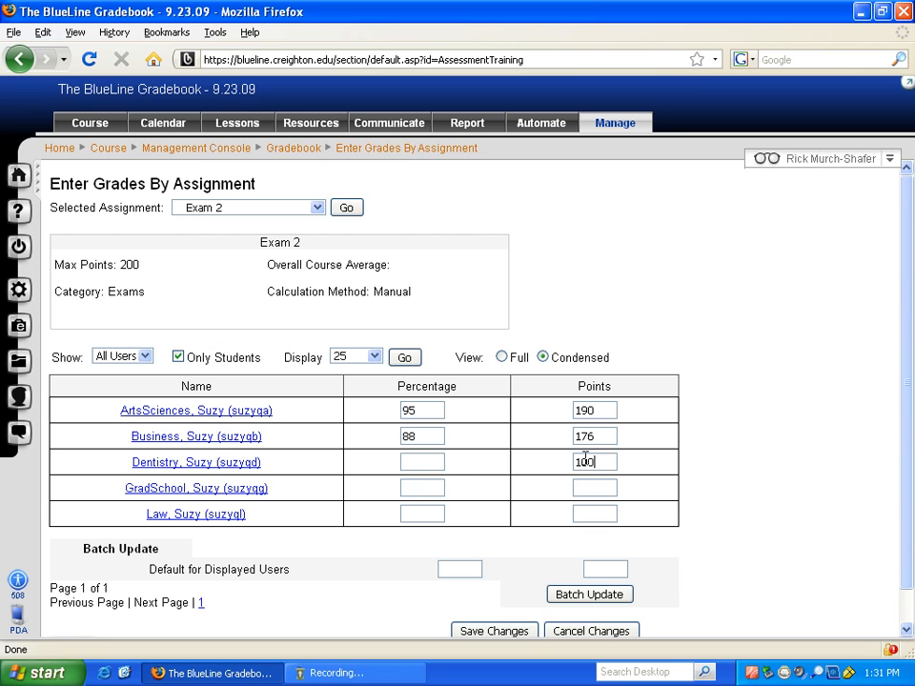
key("Tab")
type("190")
key("Tab")
type("189")
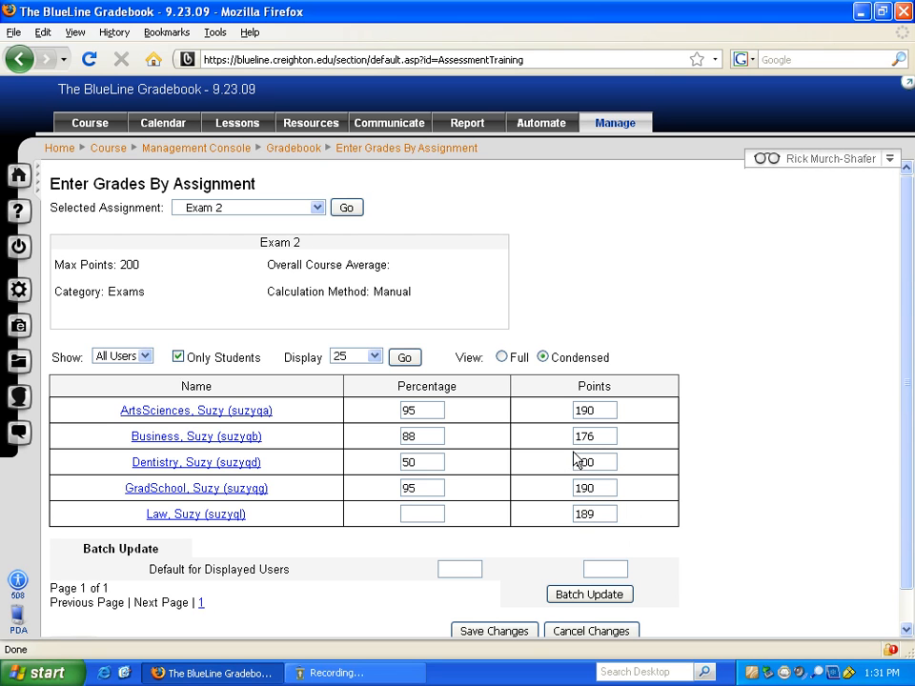
key("Tab")
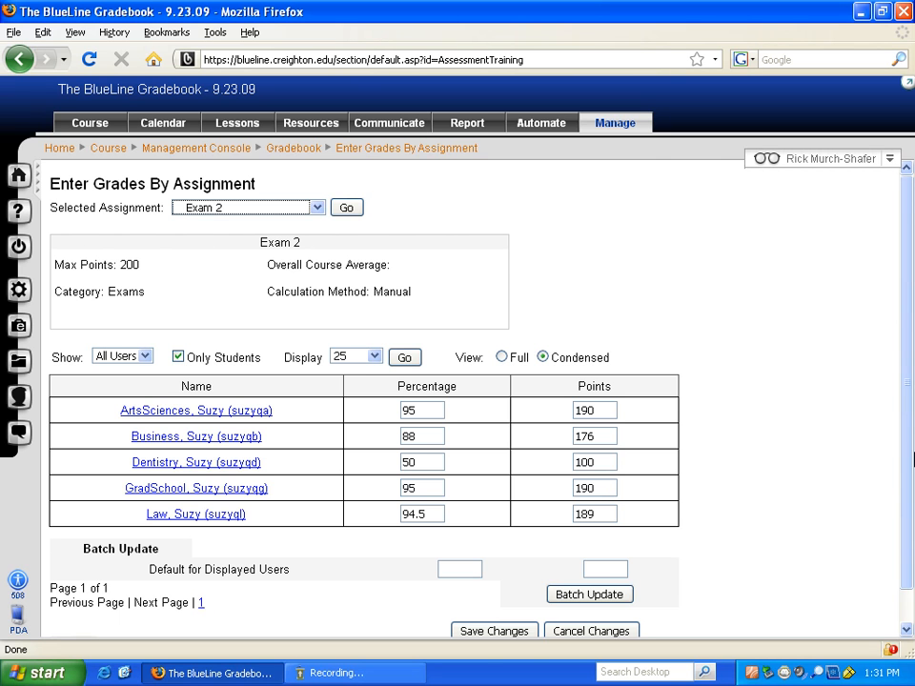
scroll(909, 460, "down", 1)
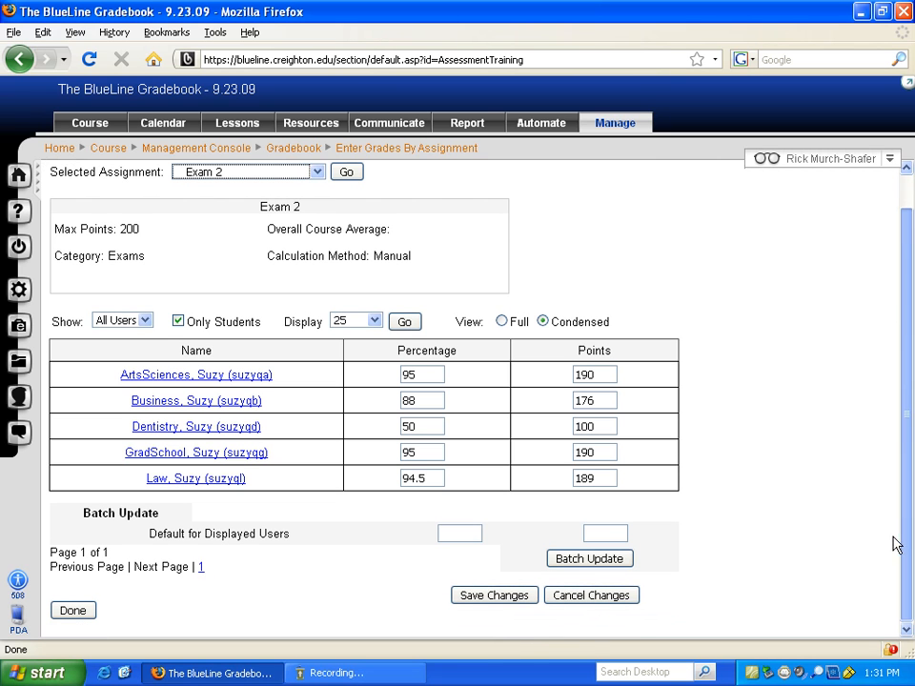
left_click(504, 601)
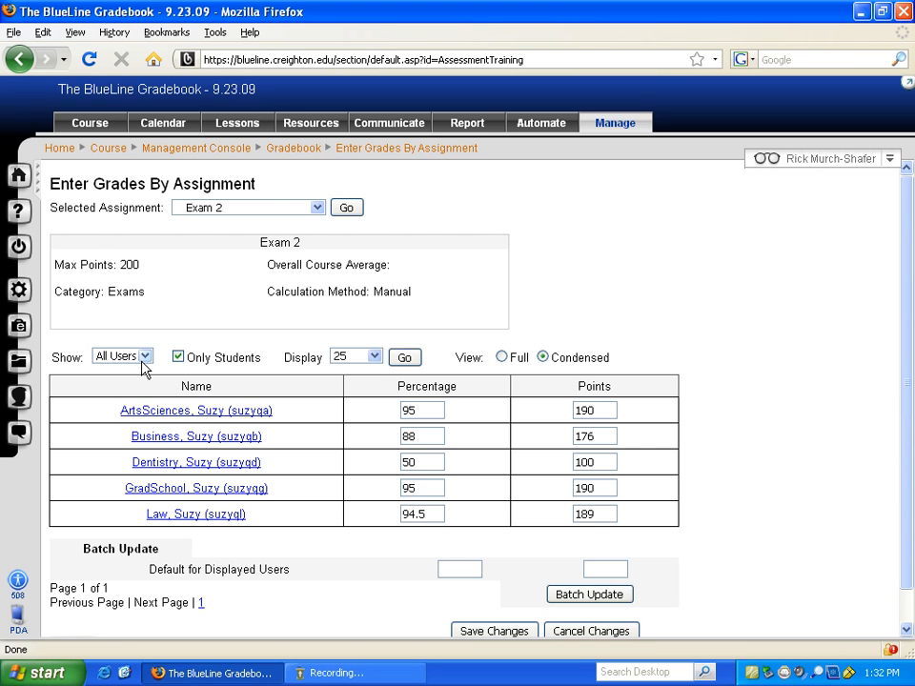
Load the Quiz 1 grade list and filter it to the IRB Team
left_click(316, 207)
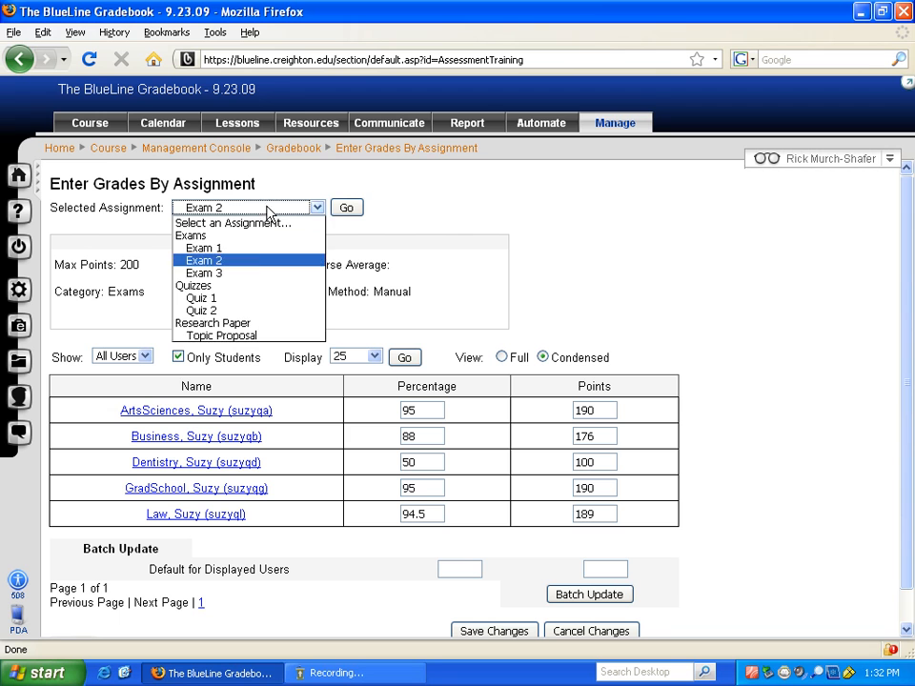
left_click(246, 298)
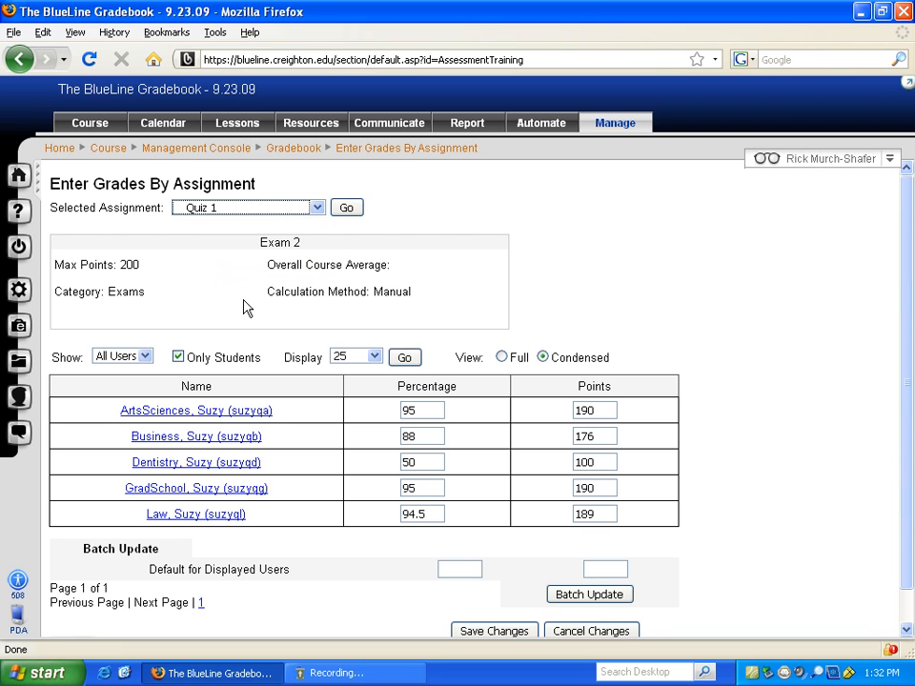
left_click(345, 209)
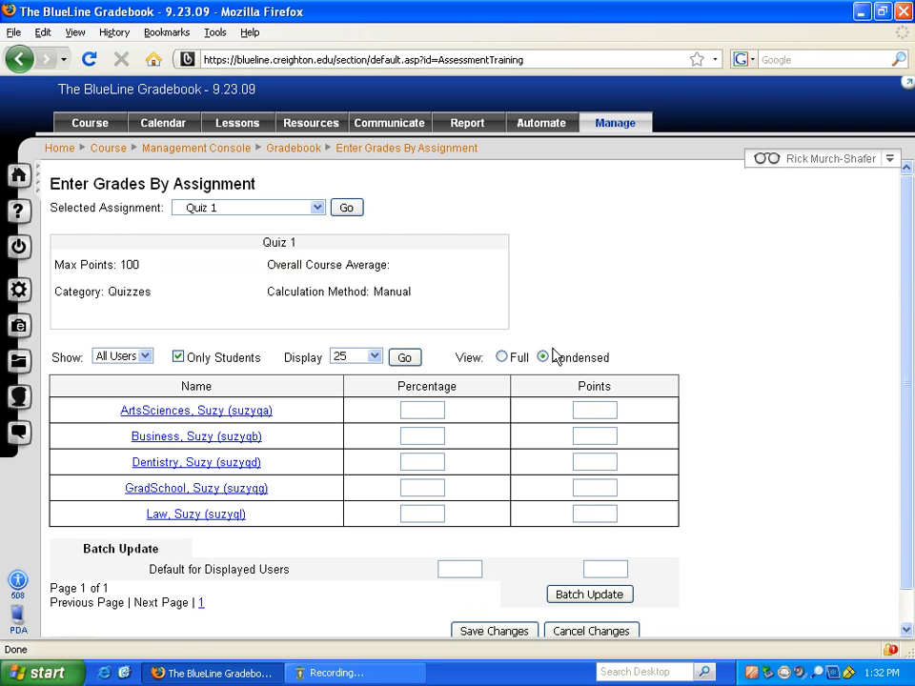
left_click(144, 358)
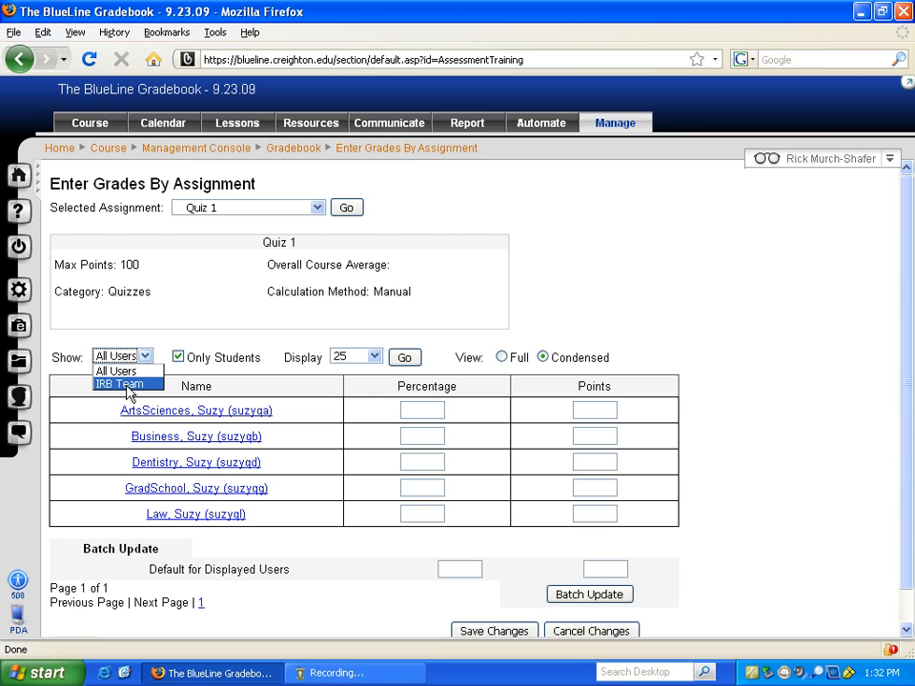
left_click(131, 389)
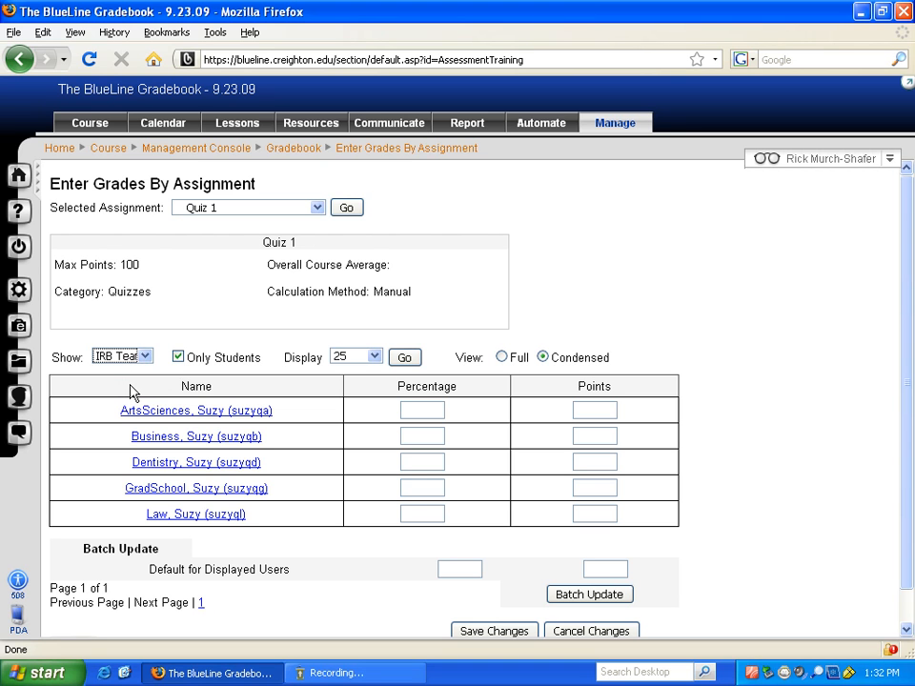
left_click(404, 359)
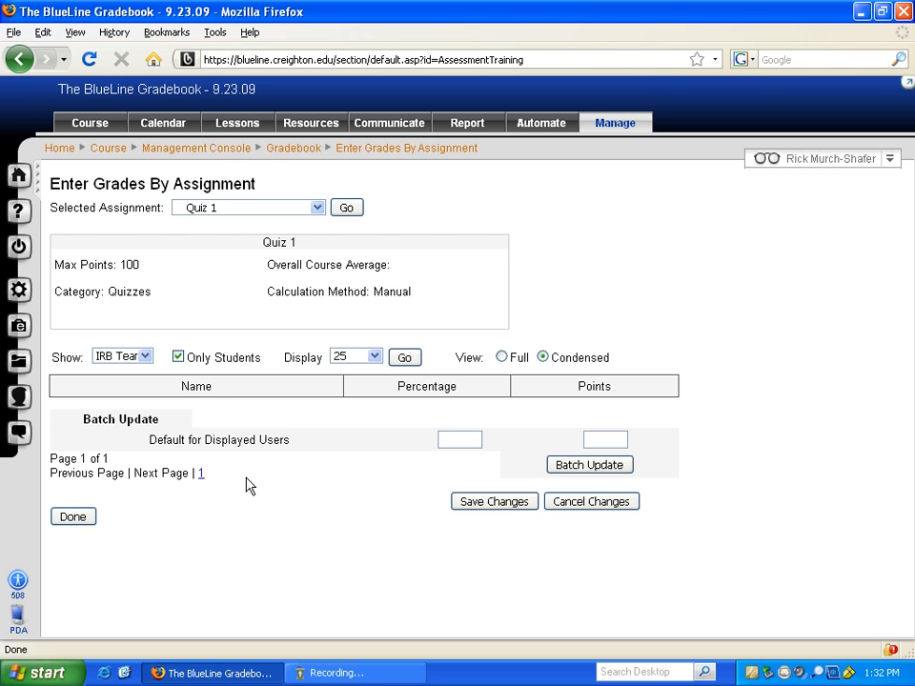
Finish grade entry by assignment and view all grades in all categories
left_click(77, 521)
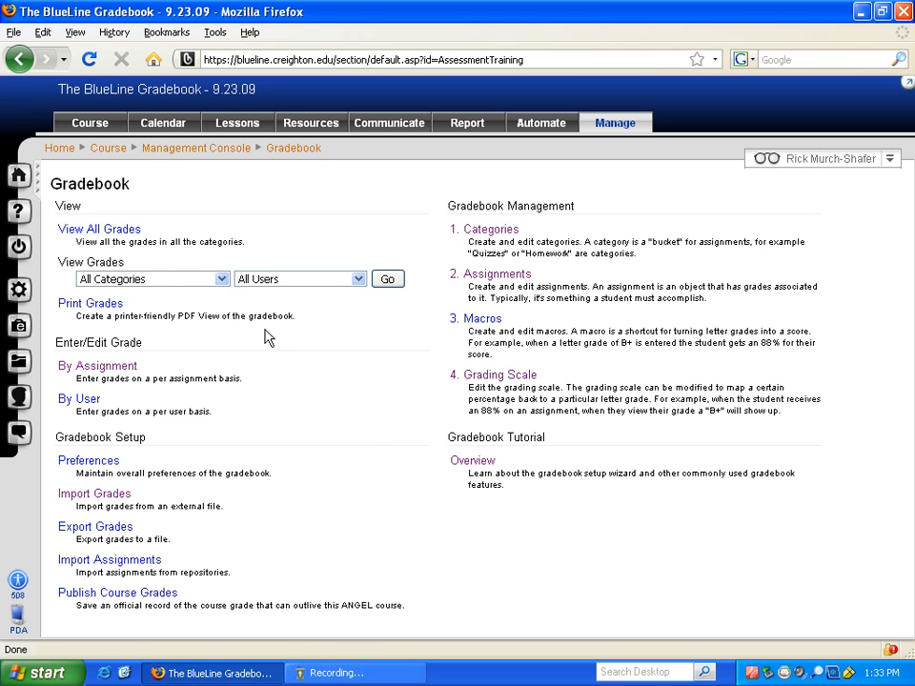
left_click(114, 232)
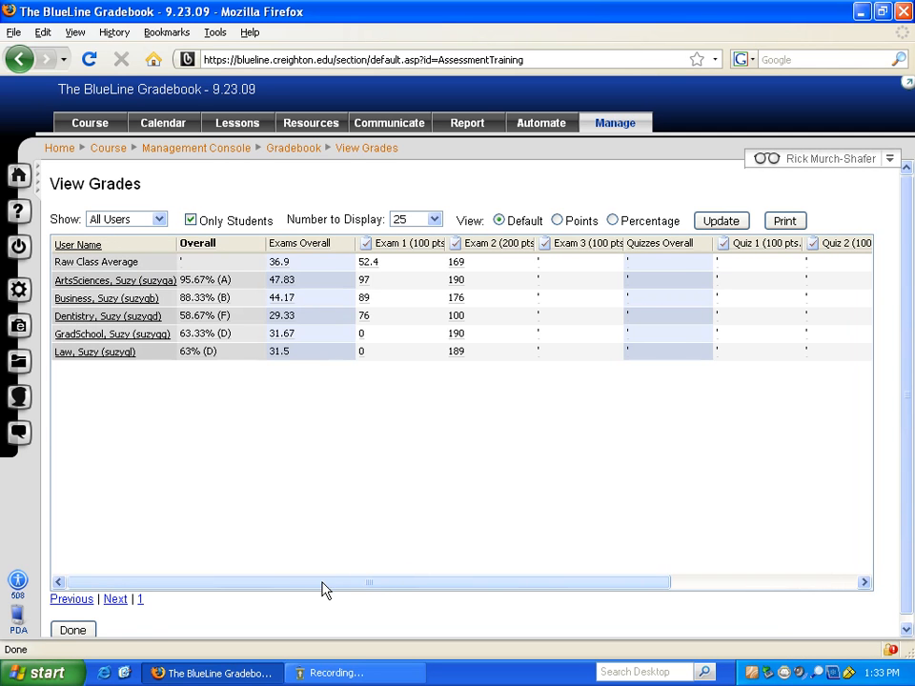
left_click_drag(323, 588, 301, 584)
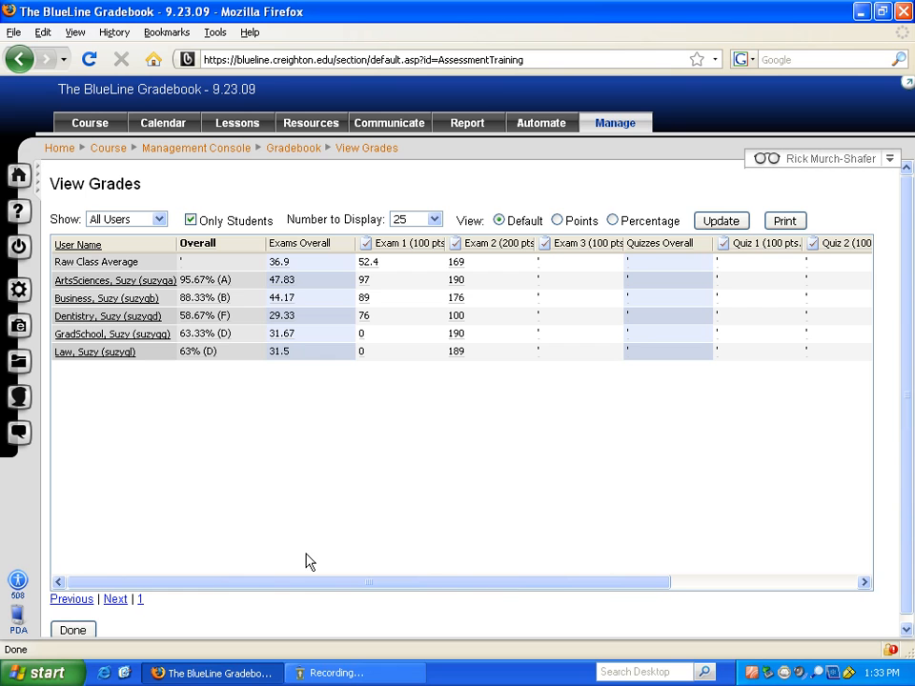
Look over the grades in every category and the available user filters, and finish viewing
mouse_move(301, 360)
left_mouse_down()
mouse_move(280, 273)
mouse_move(305, 368)
left_mouse_up()
left_click_drag(368, 588, 620, 615)
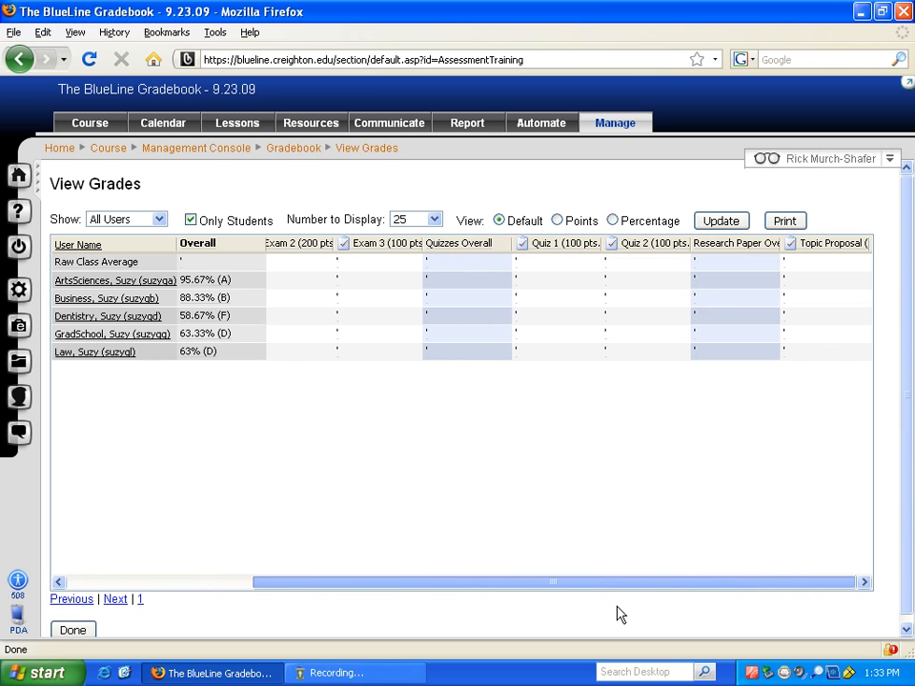
left_click_drag(566, 575, 336, 579)
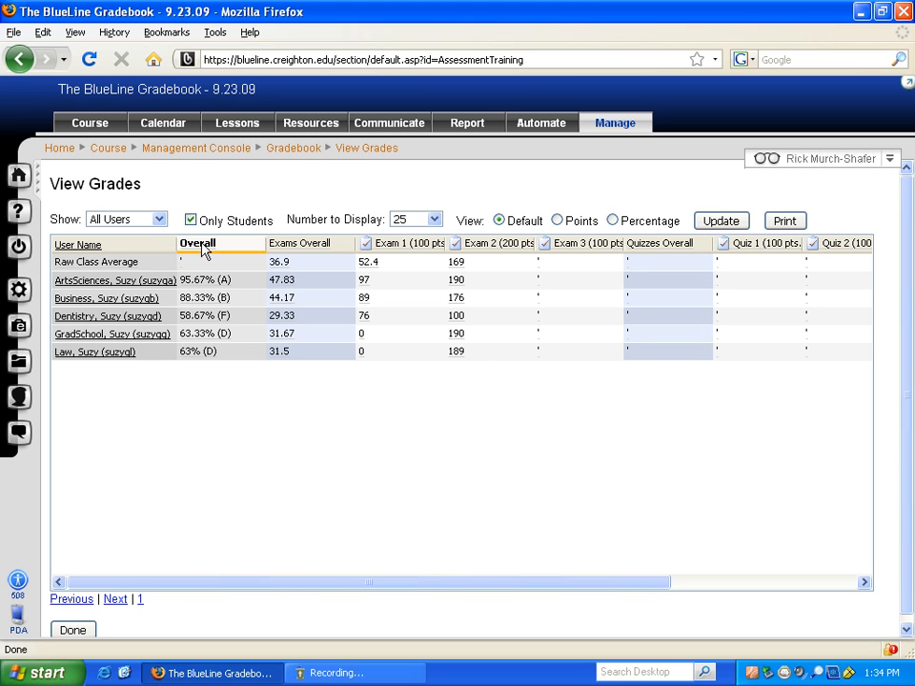
left_click(160, 220)
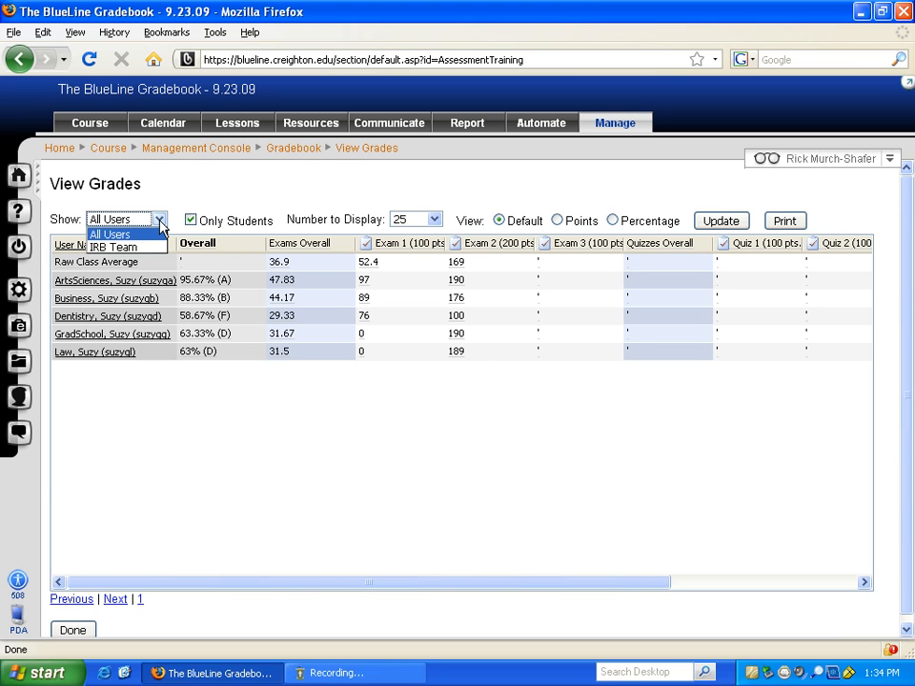
left_click(161, 224)
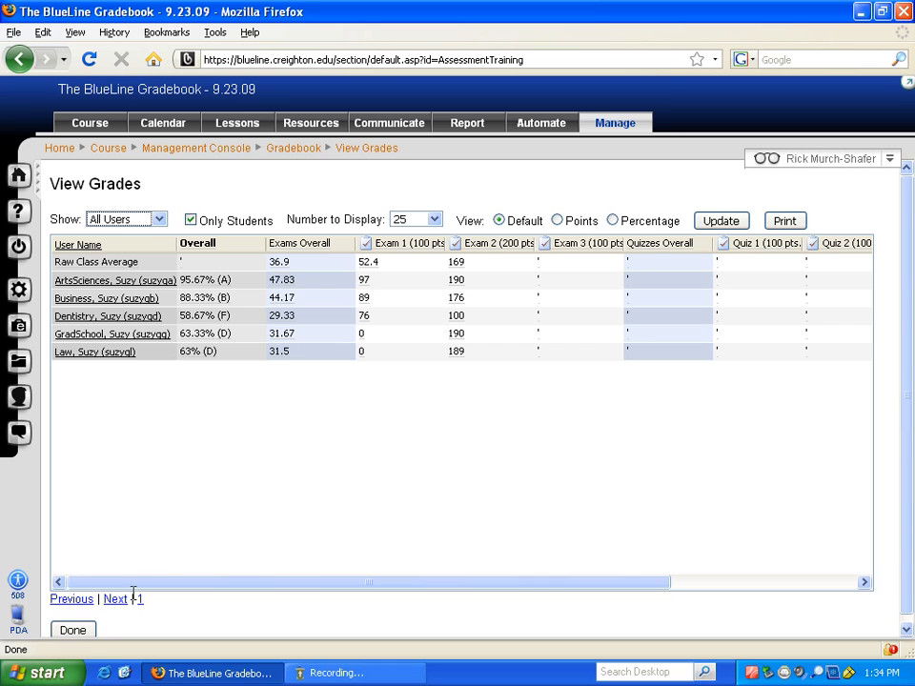
scroll(115, 610, "down", 1)
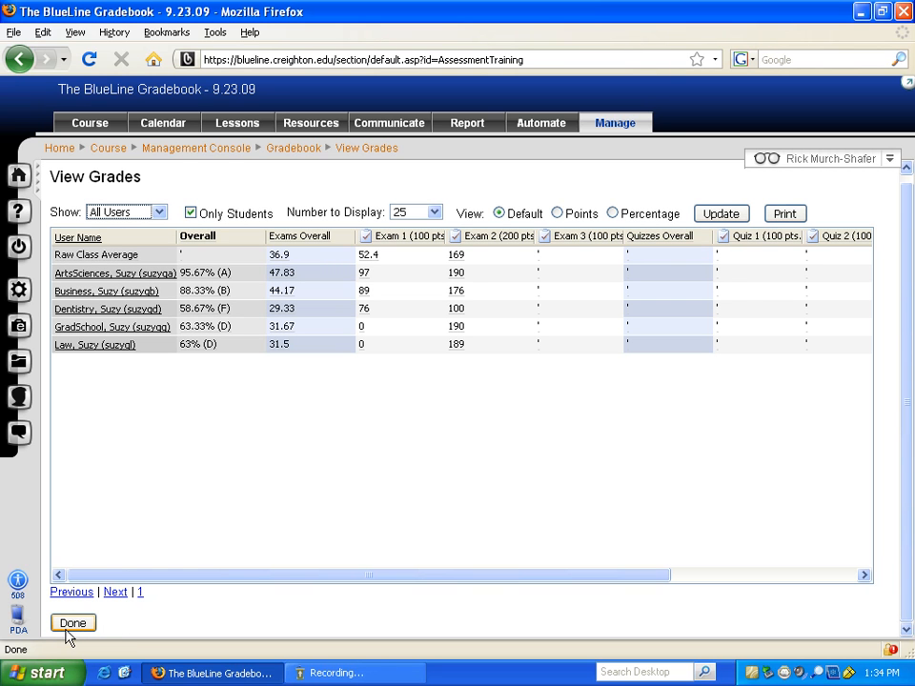
left_click(69, 627)
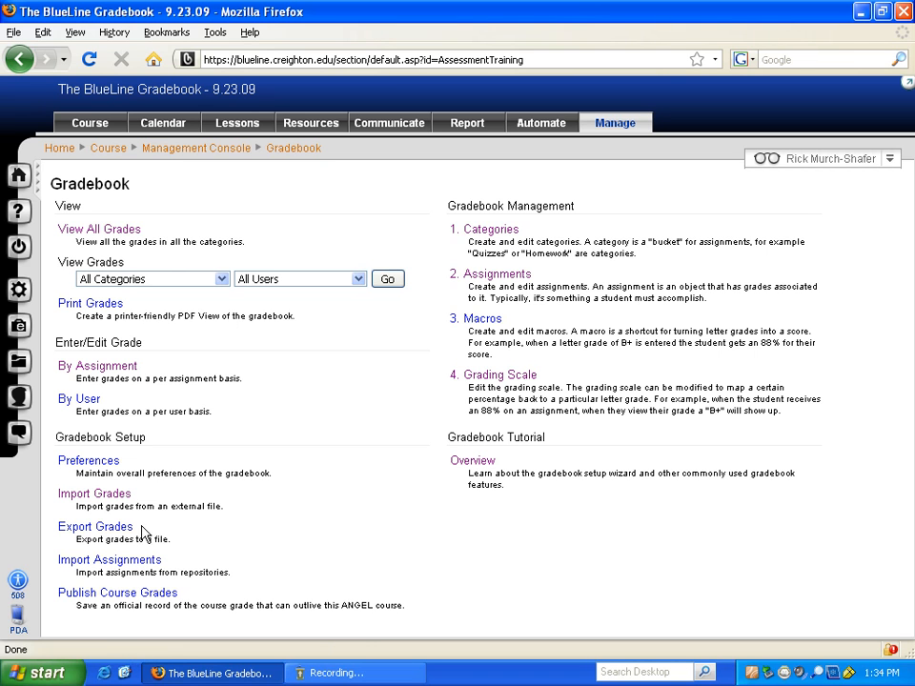
In the gradebook preferences, set the default display format to Percent (Letter Grade) and the overall display format to Letter Grade
left_click(92, 463)
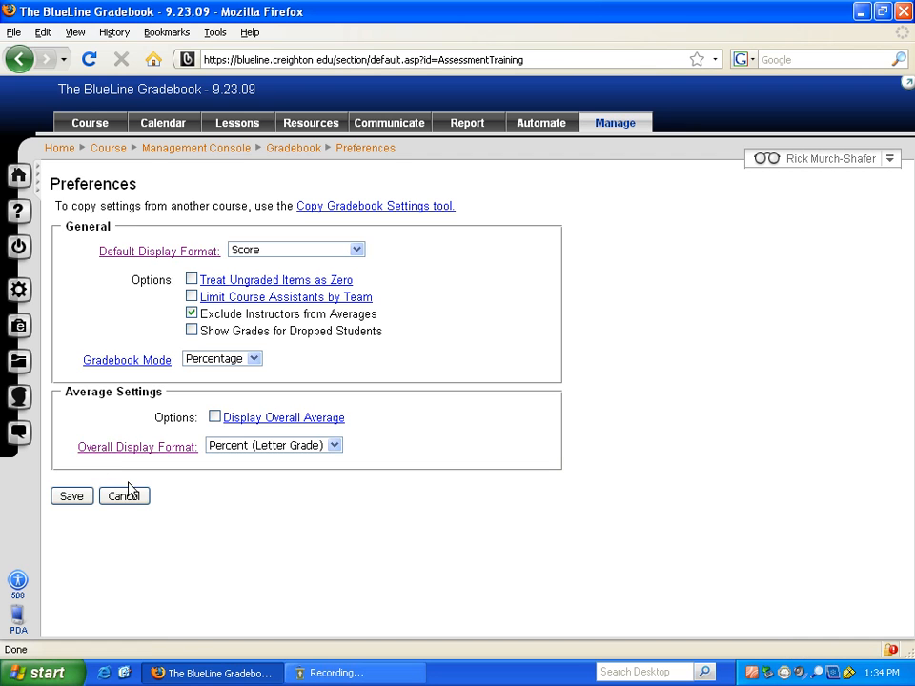
left_click(357, 251)
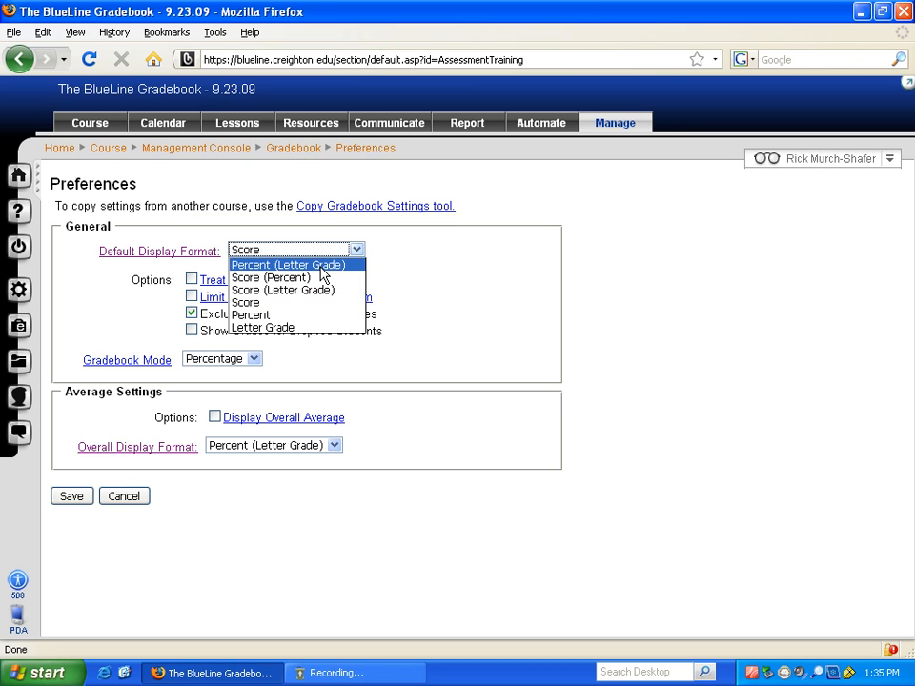
left_click(321, 265)
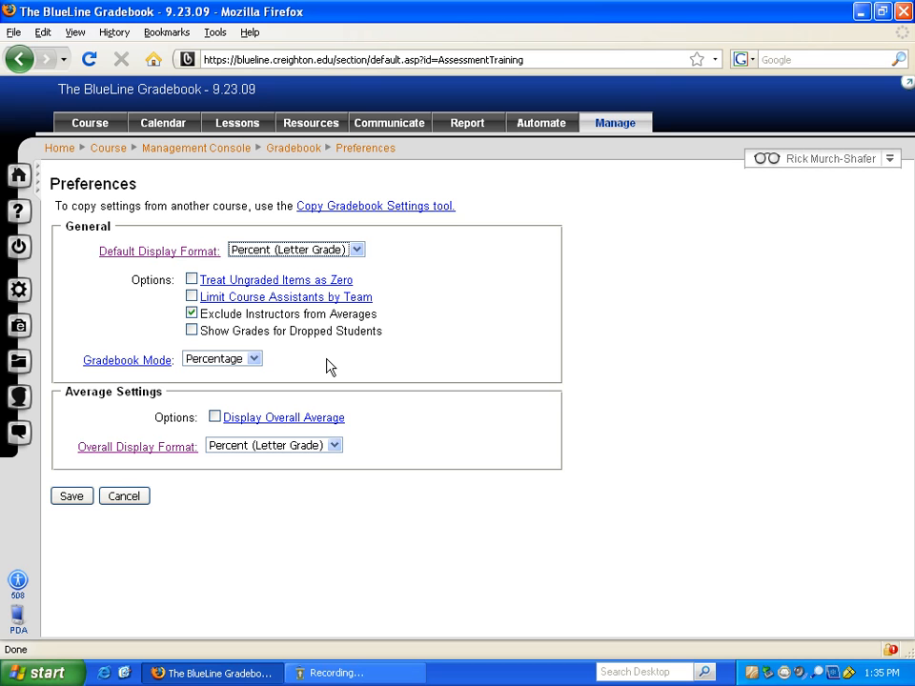
left_click(335, 446)
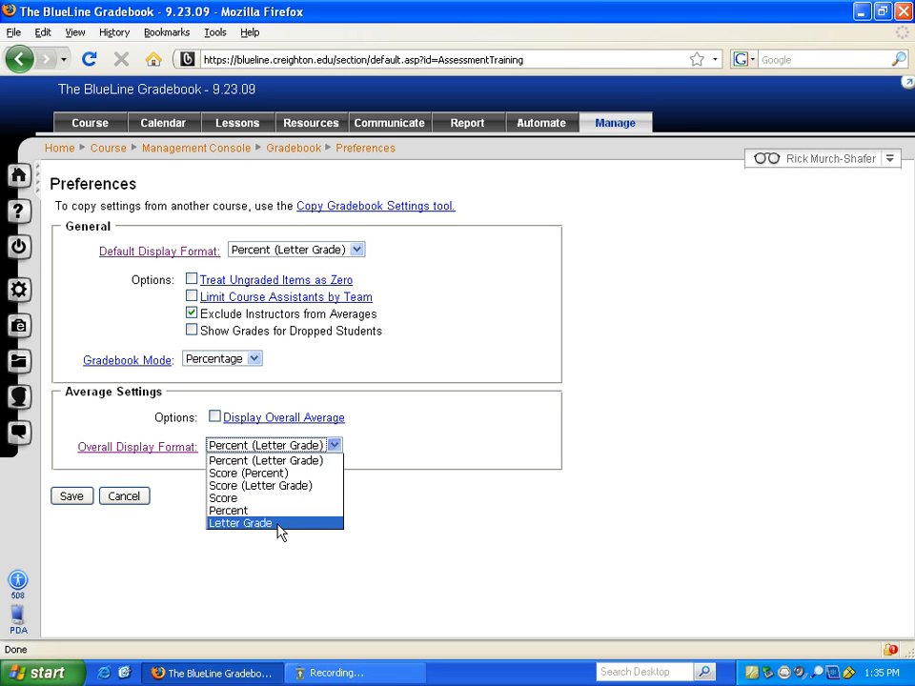
left_click(280, 526)
left_click(369, 443)
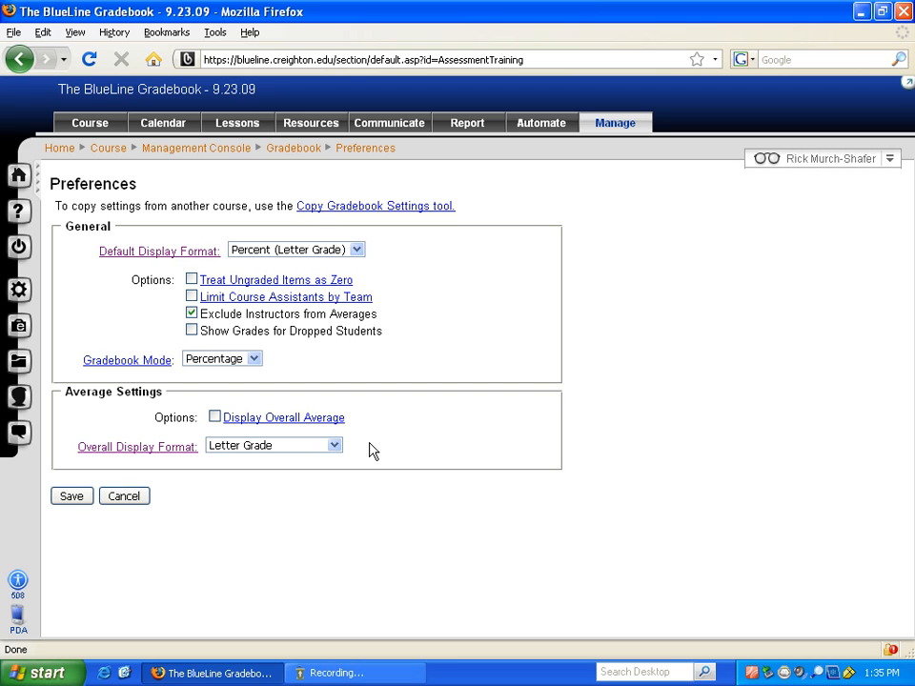
left_click(255, 362)
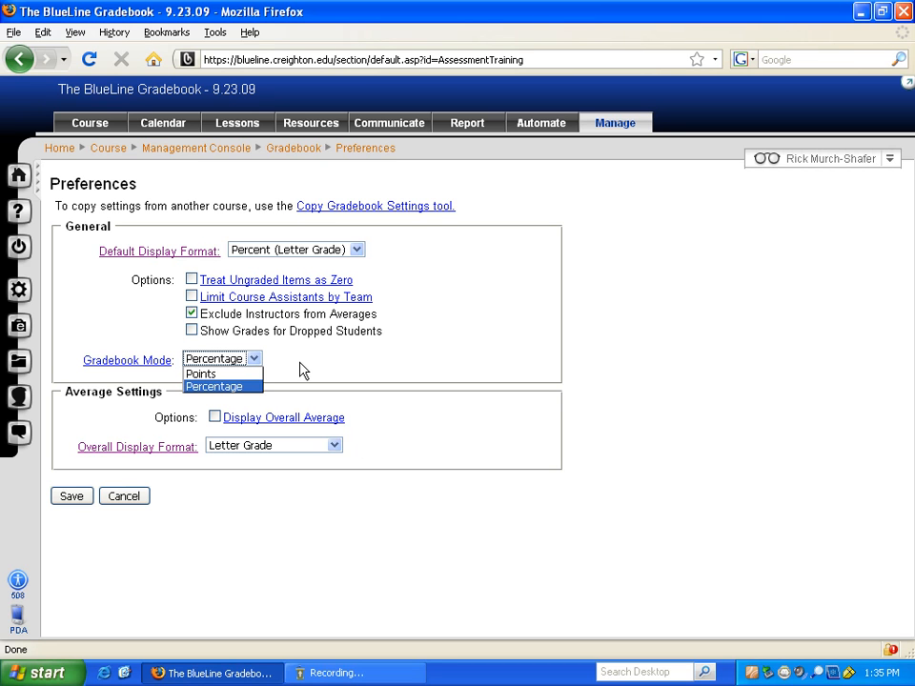
left_click(300, 362)
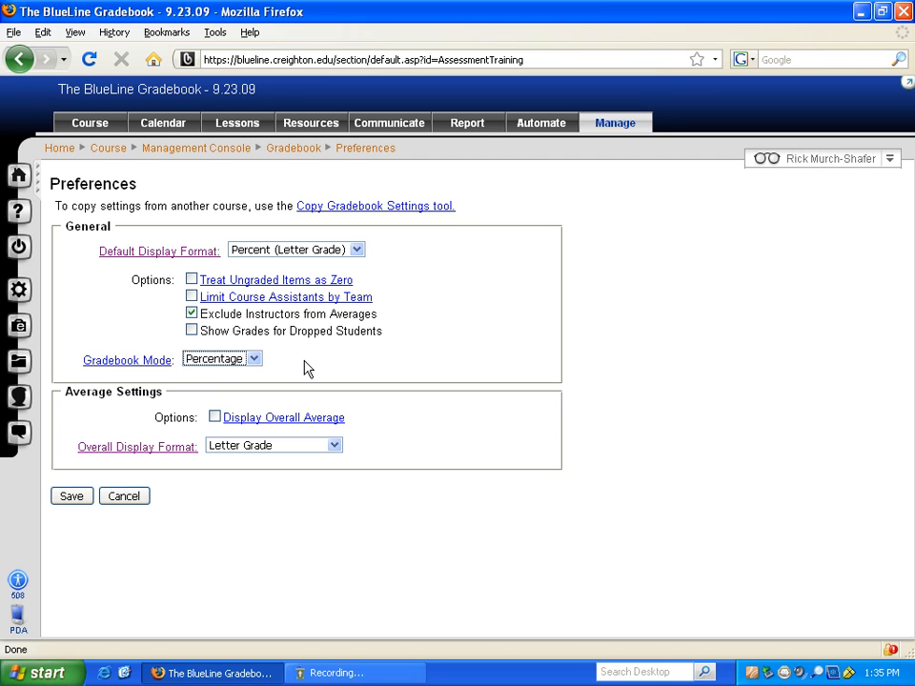
left_click(199, 284)
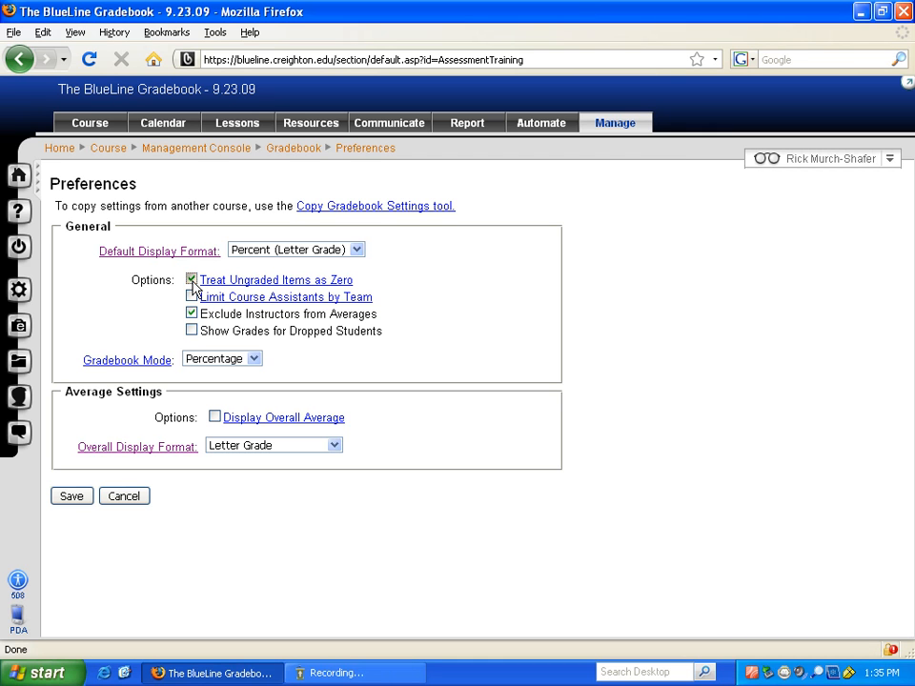
left_click(191, 282)
Enable Display Overall Average in the average settings and save the gradebook preferences
left_click(215, 417)
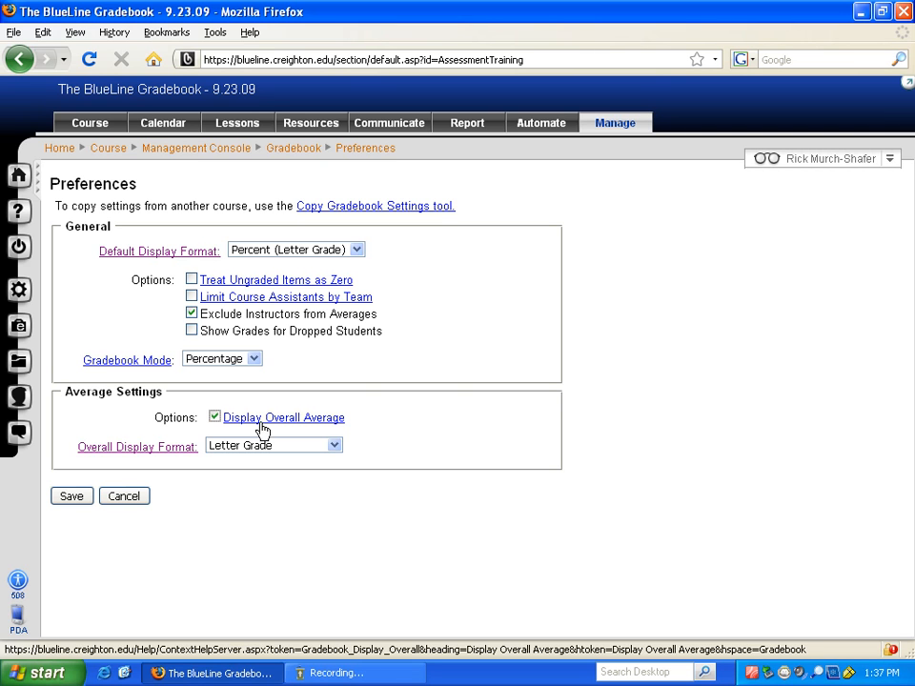
left_click(215, 419)
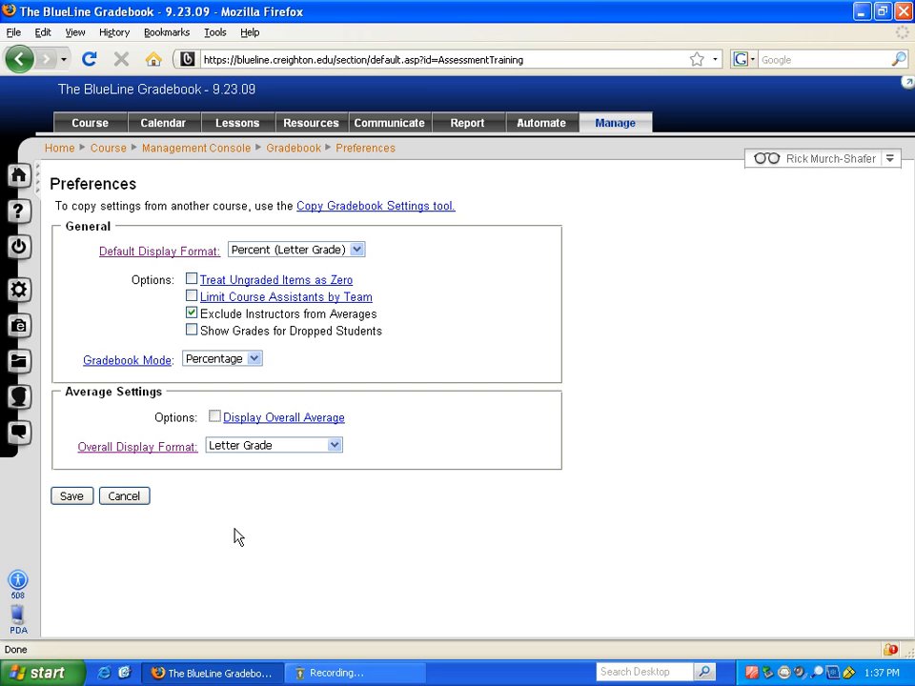
left_click(215, 418)
left_click(72, 496)
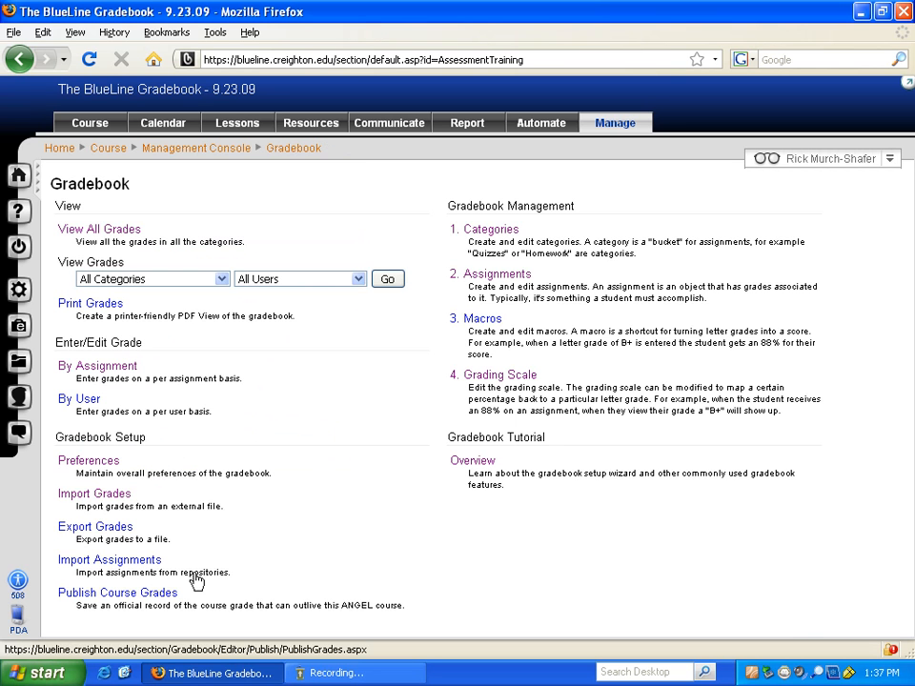
View all grades in all categories and generate a printer-friendly PDF of the gradebook with the existing format settings
left_click(113, 232)
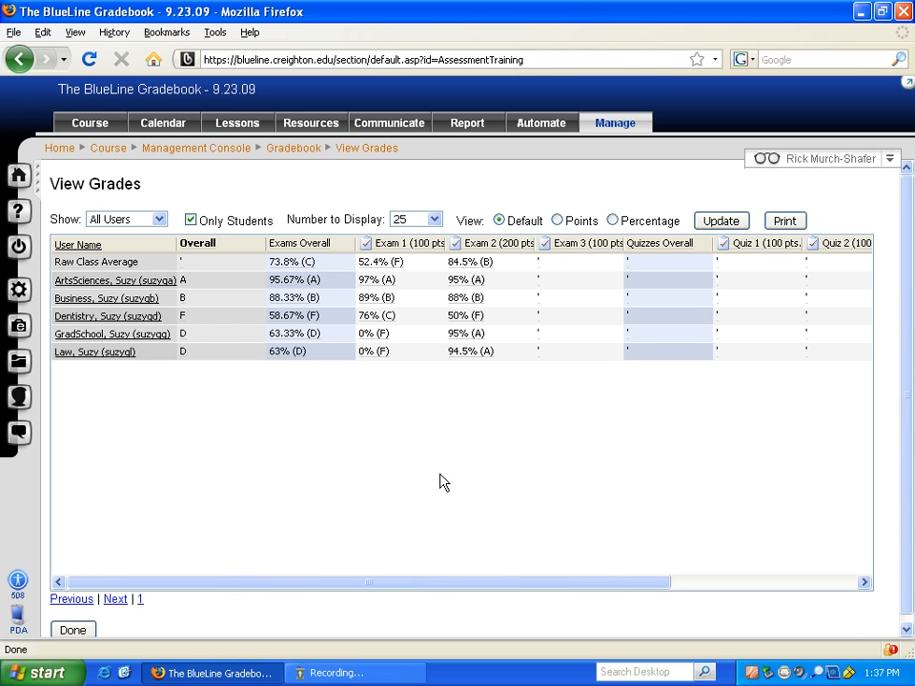
left_click_drag(425, 588, 399, 576)
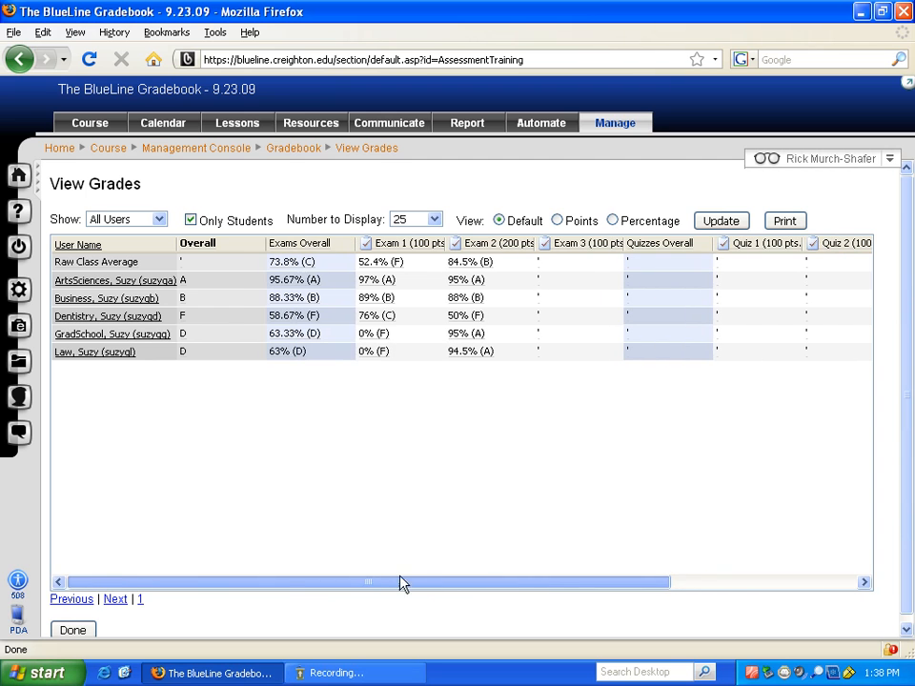
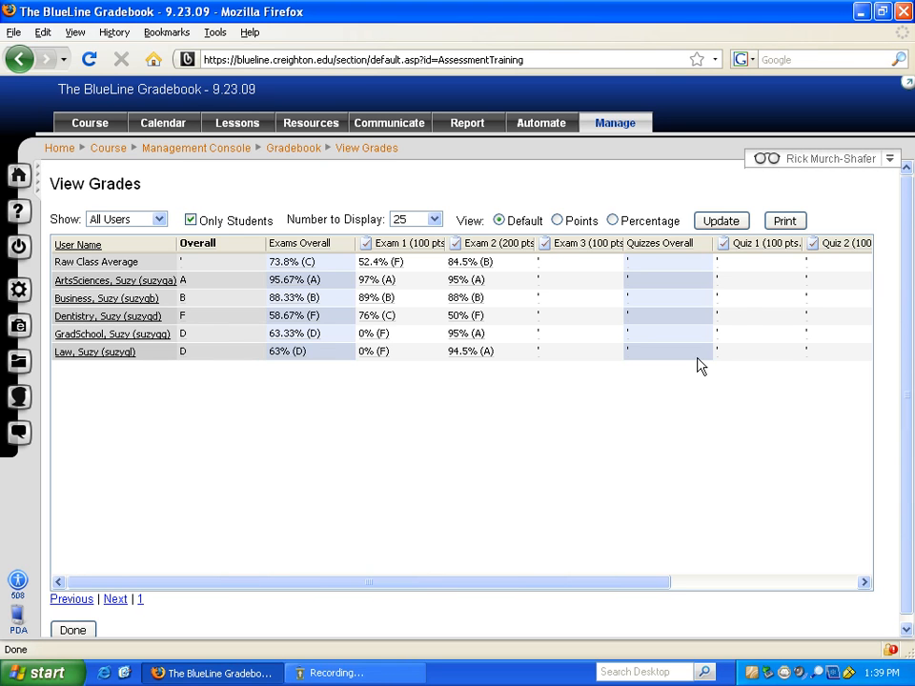
left_click(794, 226)
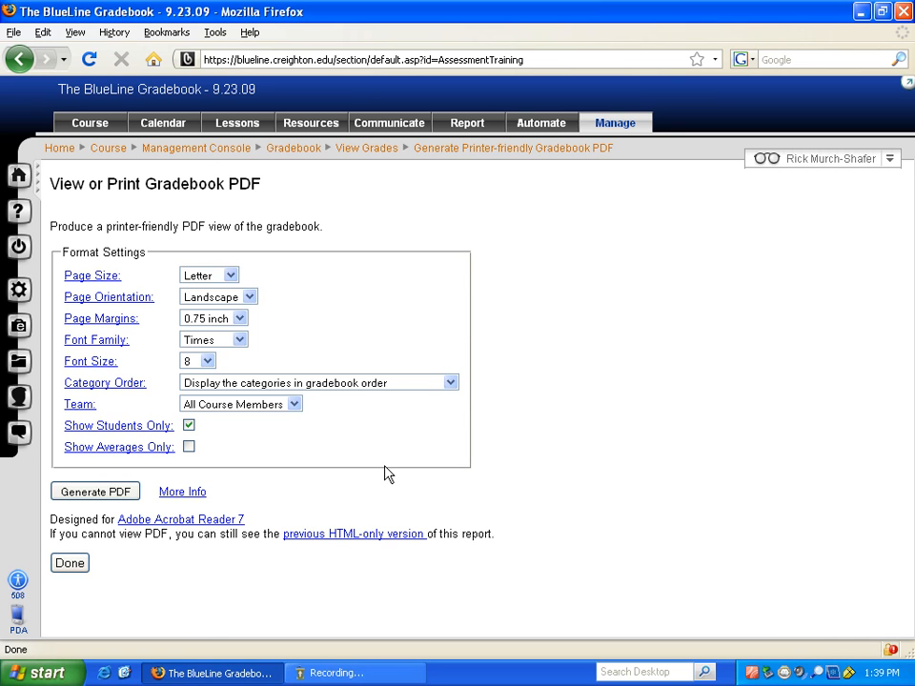
left_click(83, 498)
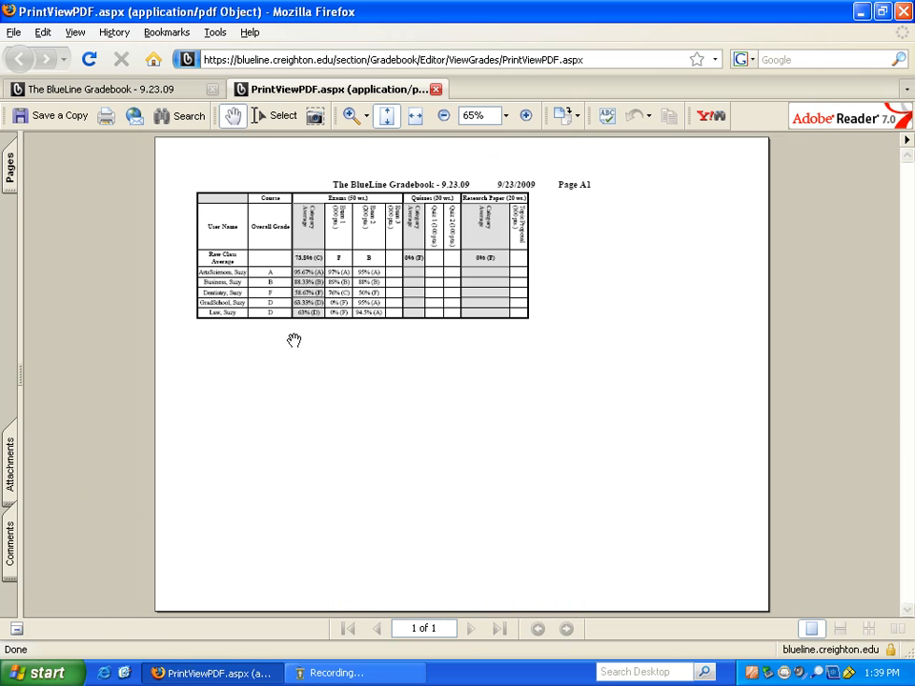
Examine the gradebook PDF at 150% zoom, close it and return to the gradebook overview
left_click(507, 117)
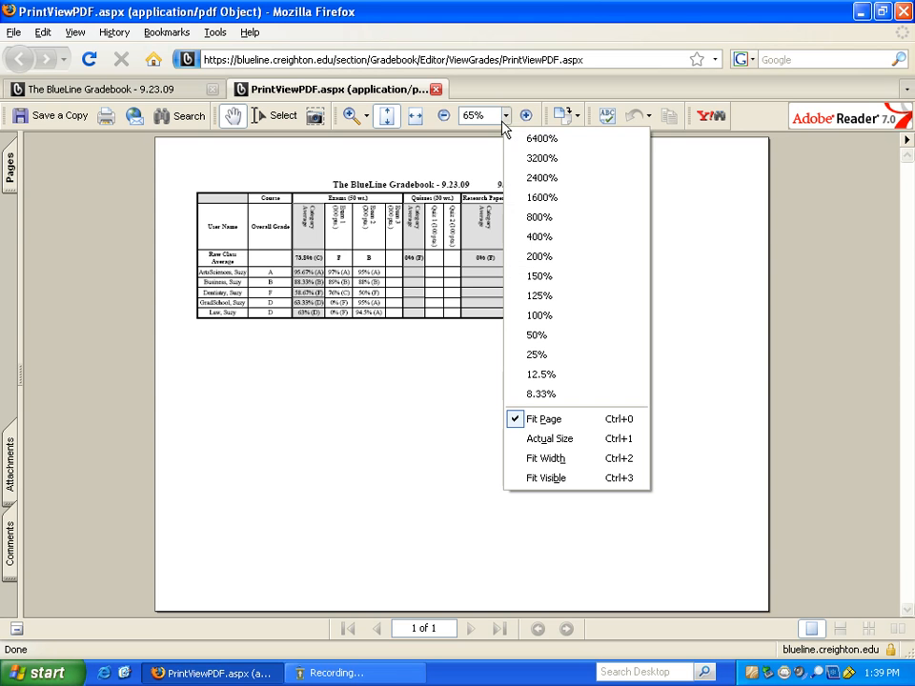
left_click(539, 276)
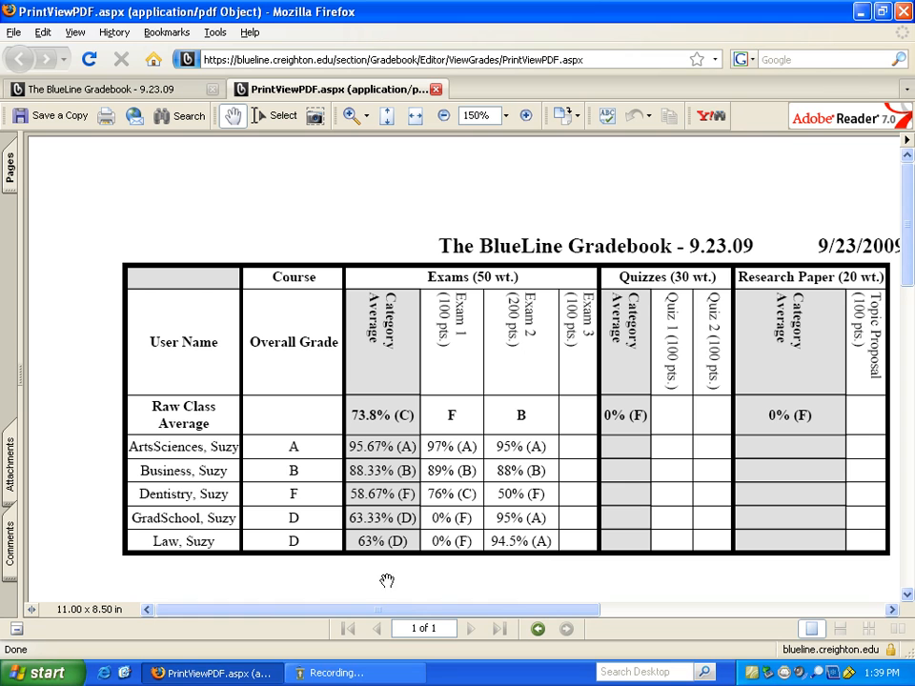
left_click_drag(335, 613, 274, 616)
left_click(436, 90)
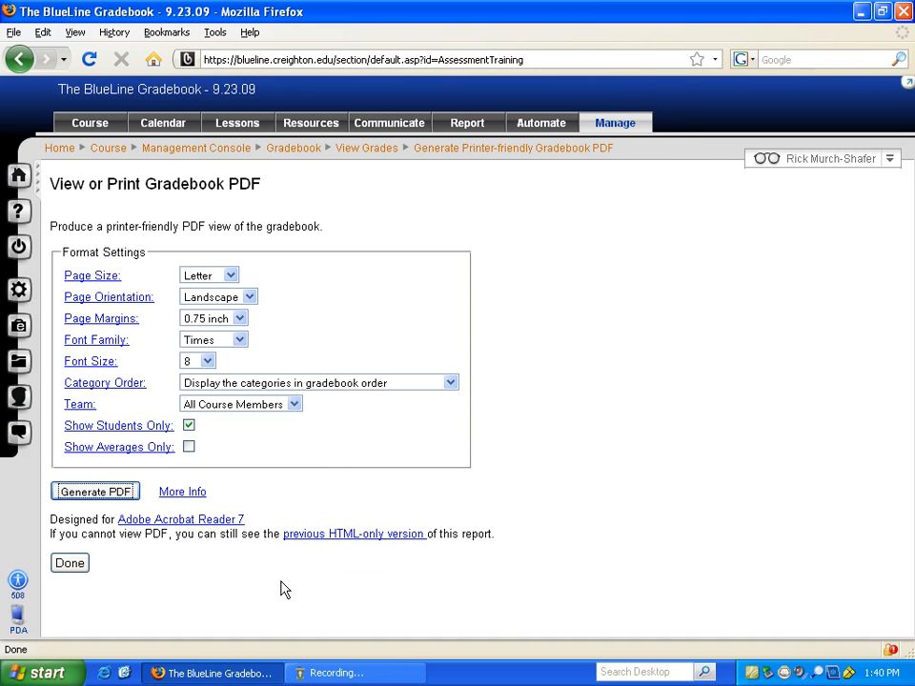
left_click(69, 564)
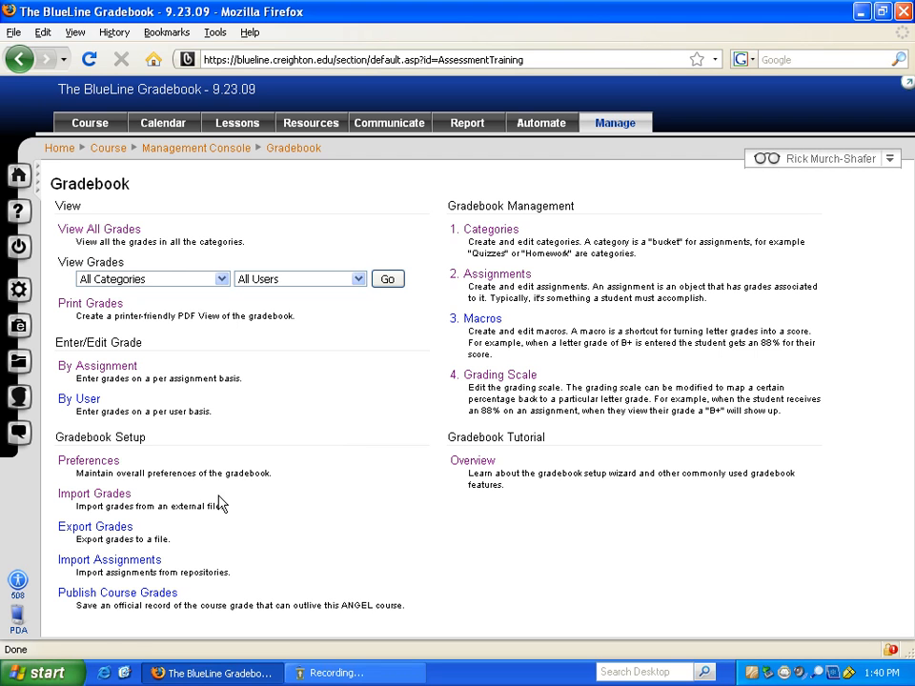
Export the grades as a comma-separated file in Points format and open gradebook.csv in Microsoft Excel
left_click(112, 534)
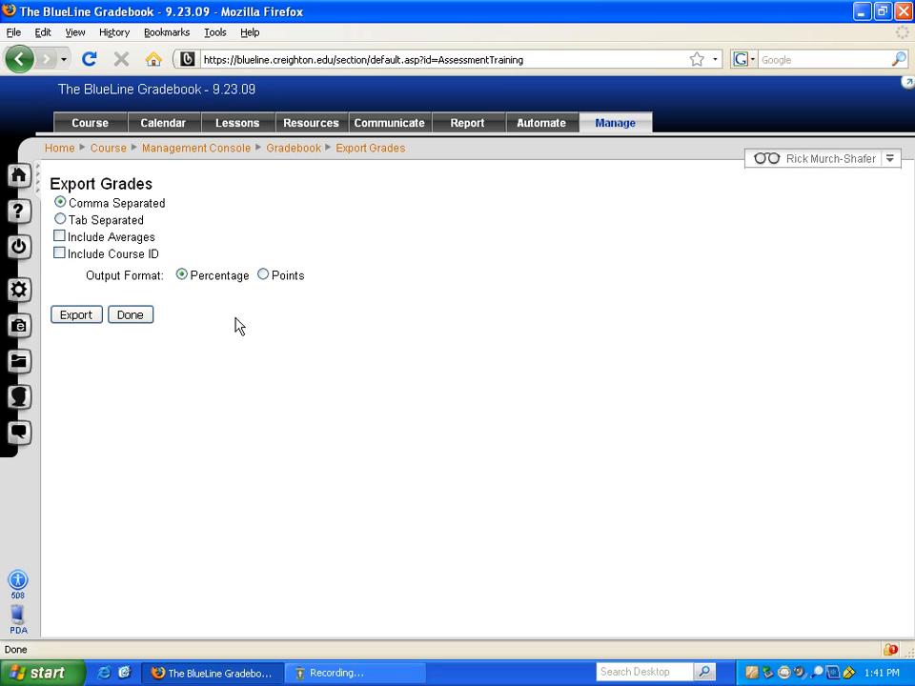
left_click(262, 277)
left_click(77, 319)
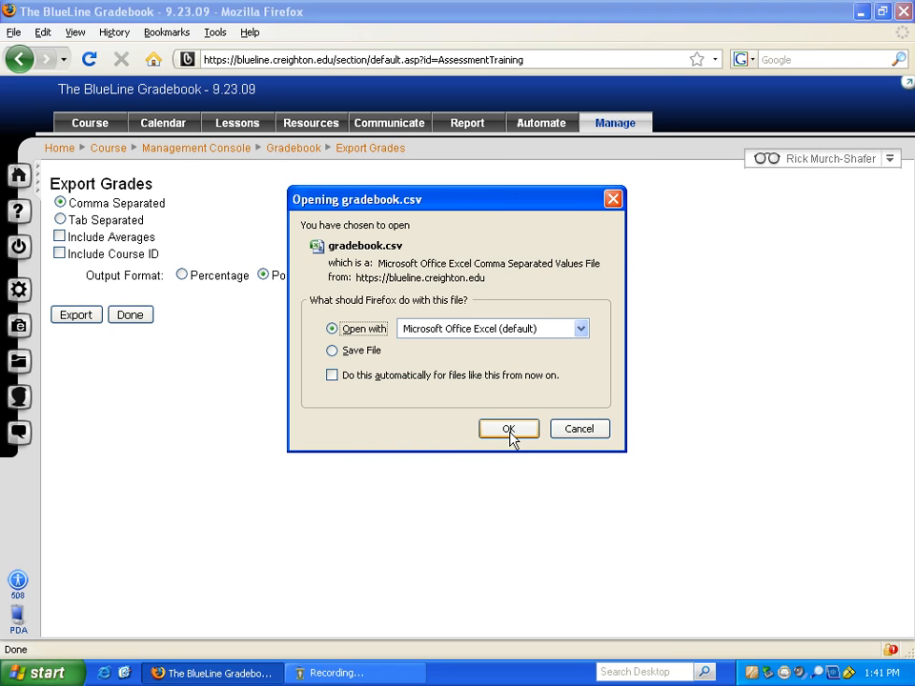
left_click(510, 430)
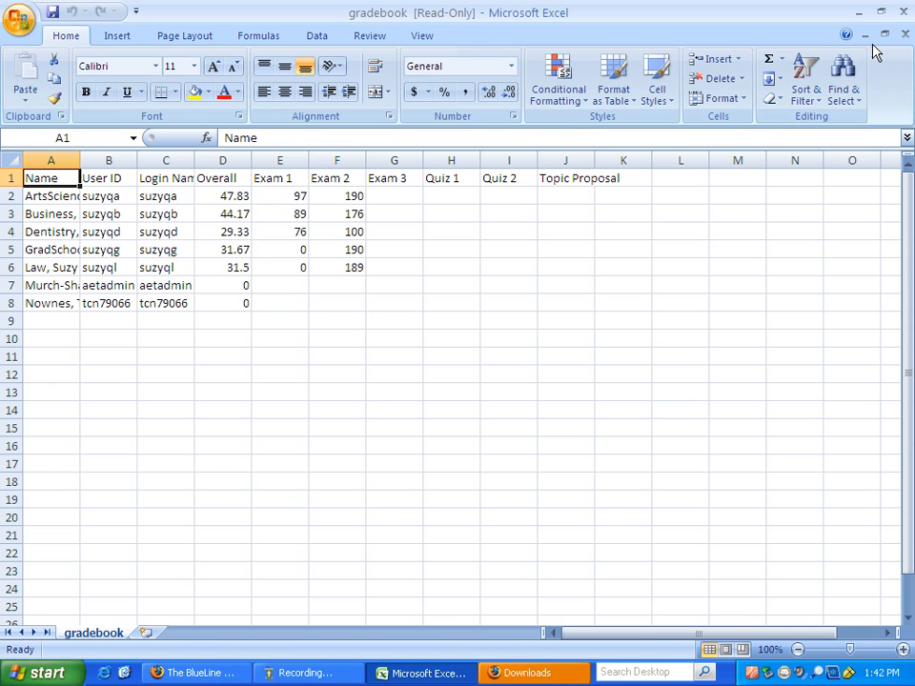
Close the exported spreadsheet and the downloads window, and finish exporting grades in the gradebook
left_click(907, 13)
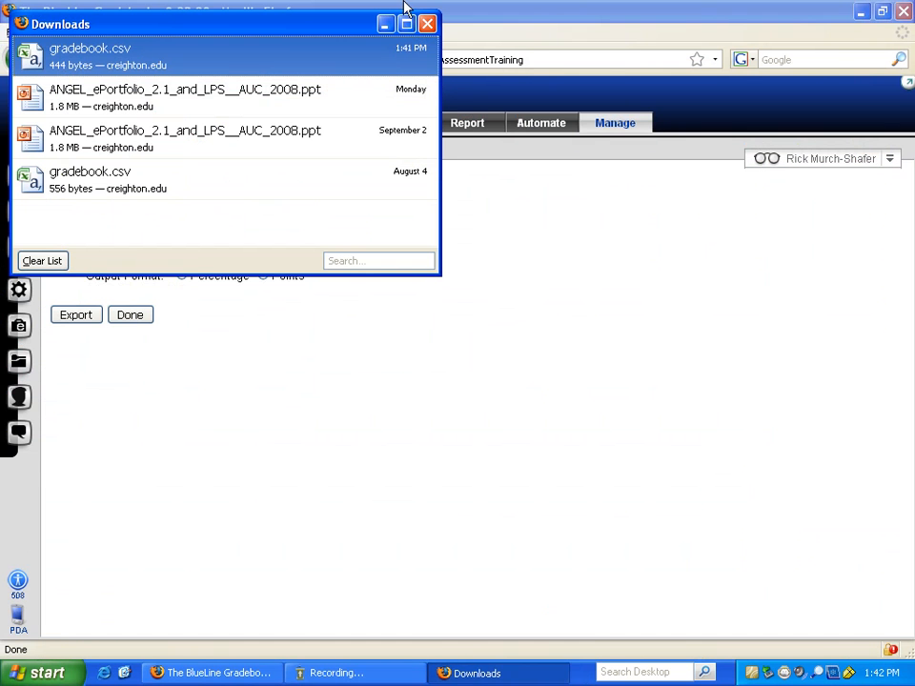
left_click(428, 25)
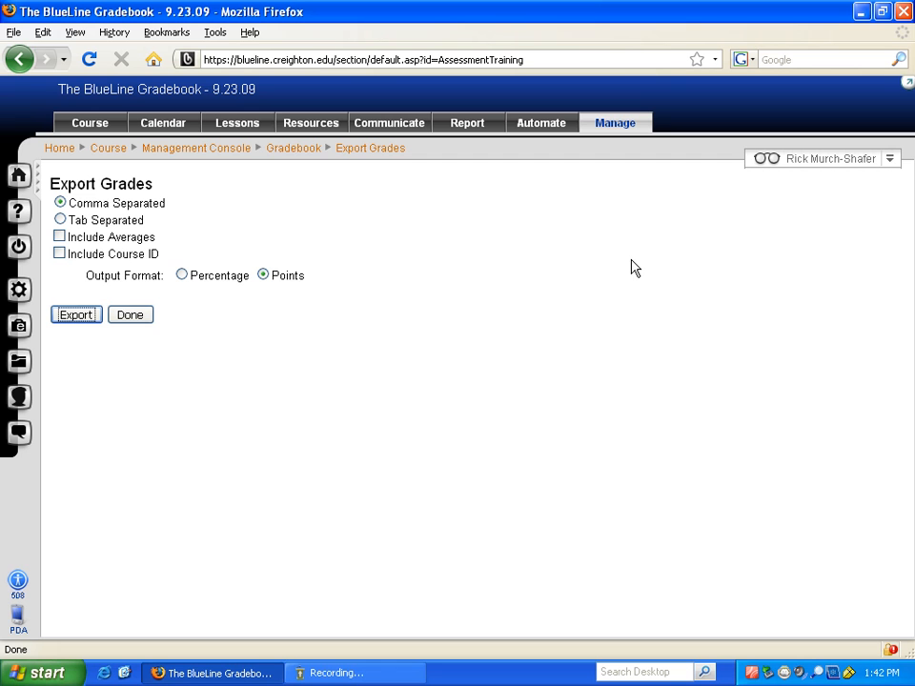
left_click(131, 318)
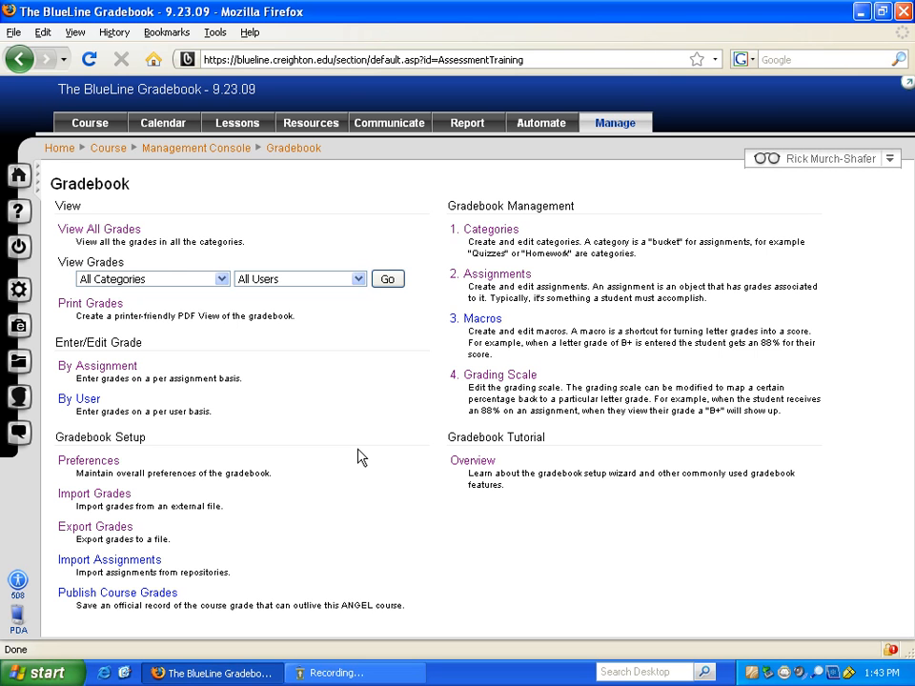
Run the Student Grades report from the Grades category for the first listed student and examine the grades by category
left_click(122, 232)
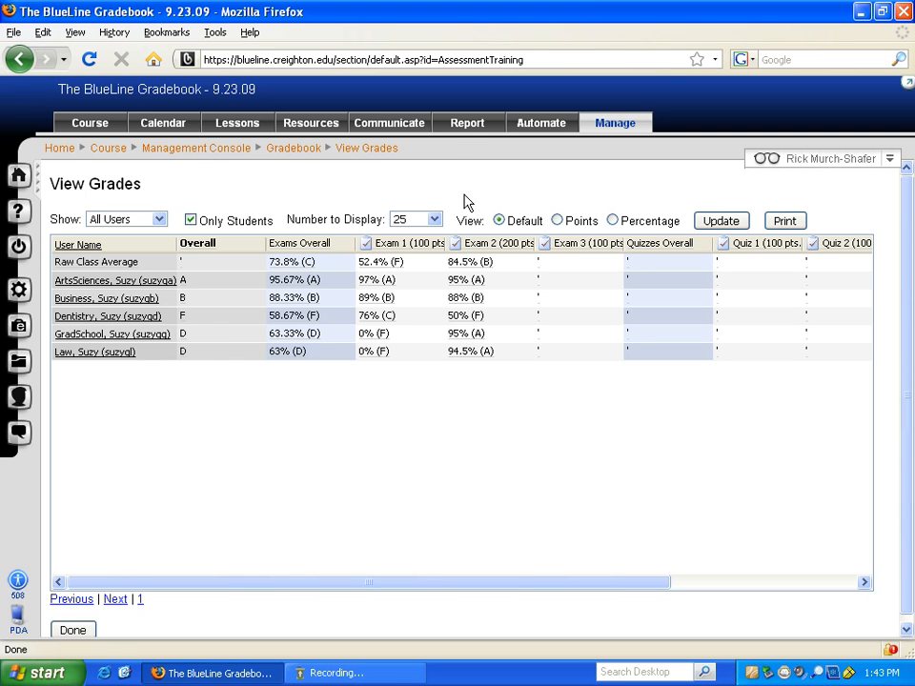
left_click(469, 128)
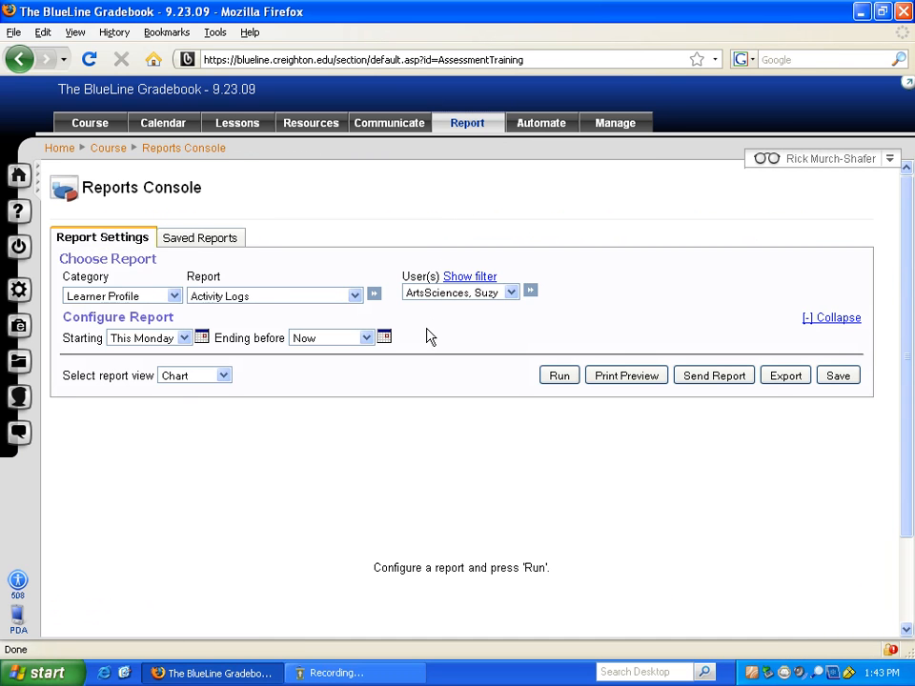
left_click(175, 297)
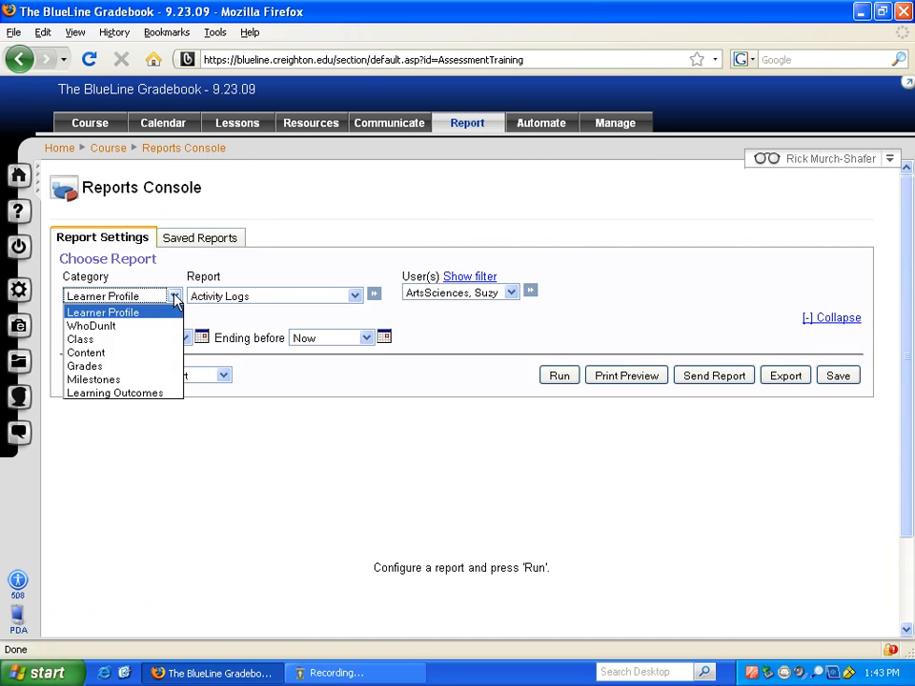
left_click(132, 371)
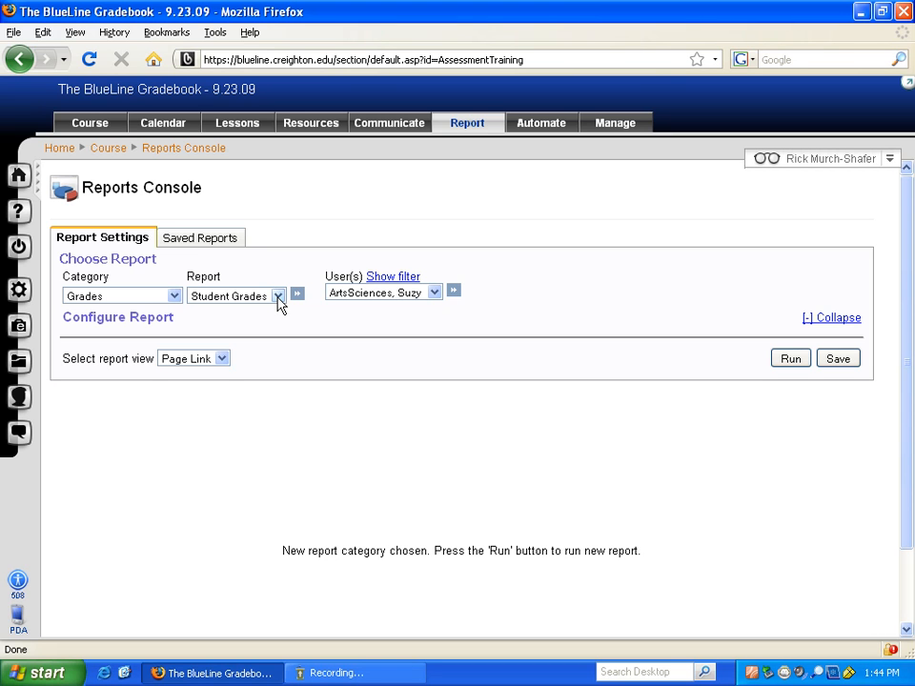
left_click(434, 295)
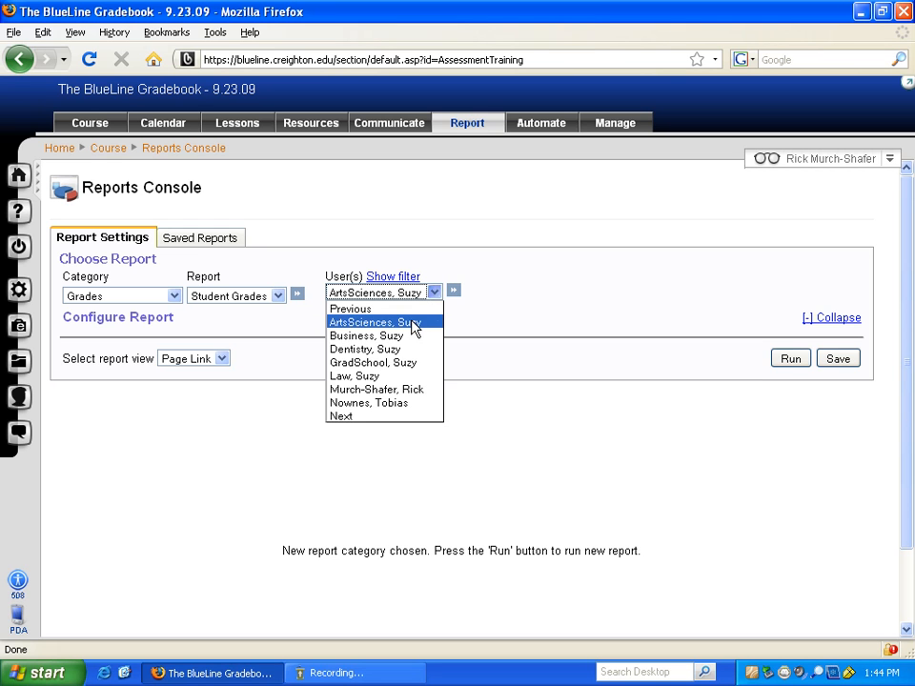
left_click(415, 325)
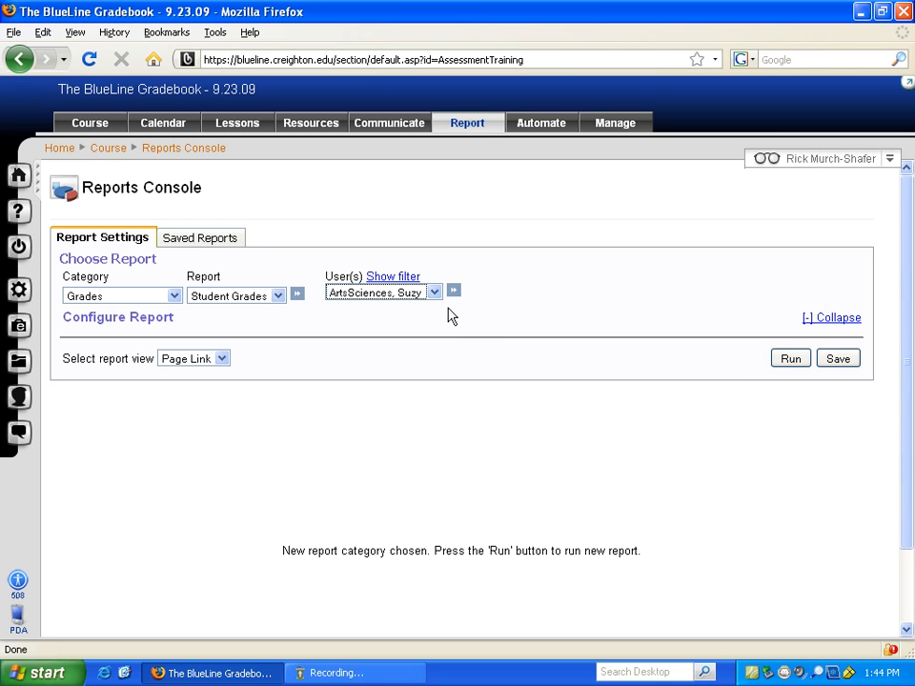
left_click(791, 366)
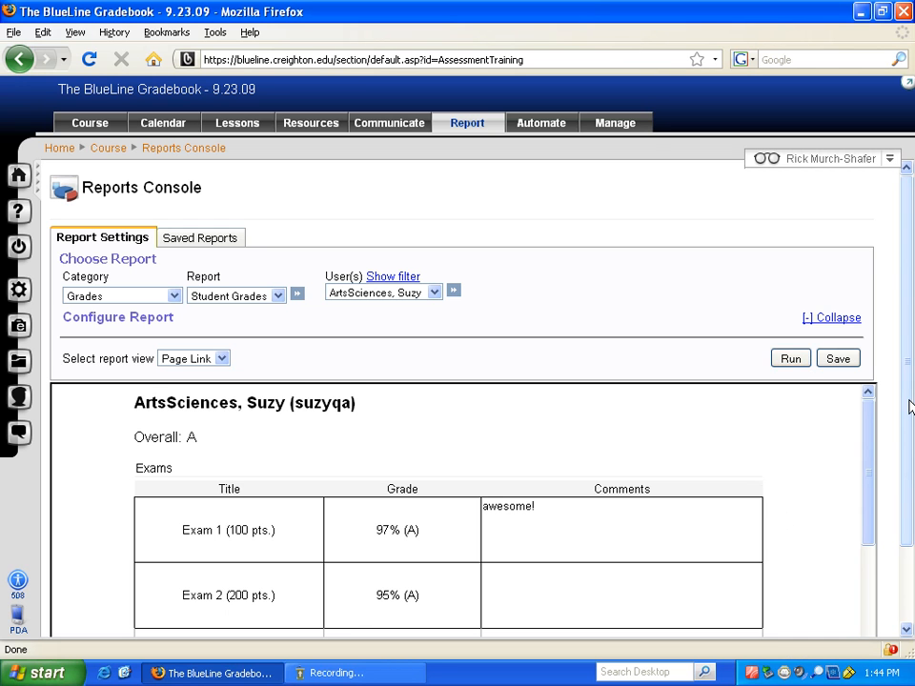
left_click_drag(907, 404, 884, 519)
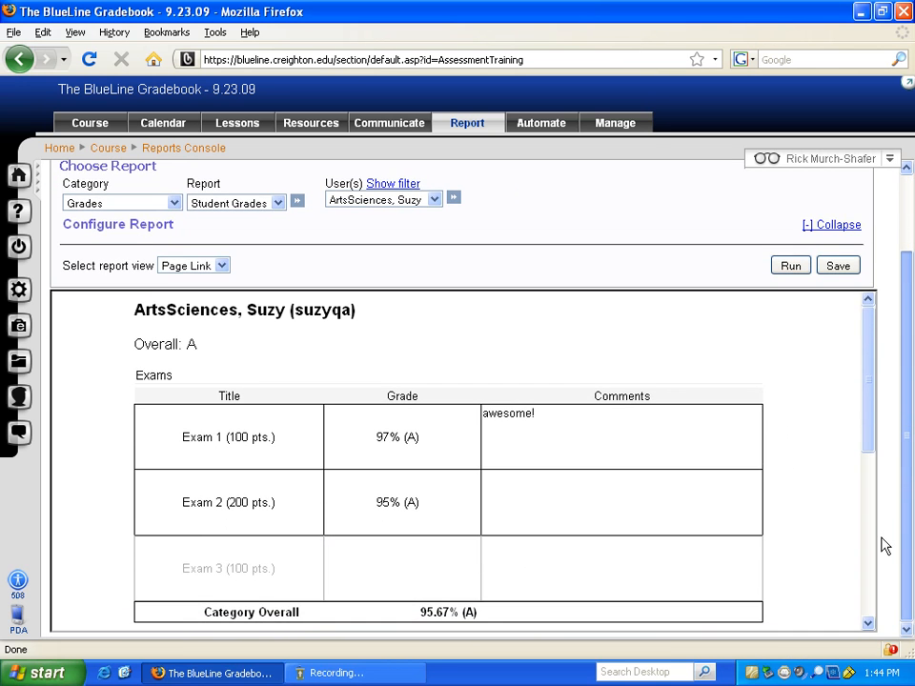
scroll(870, 385, "down", 1)
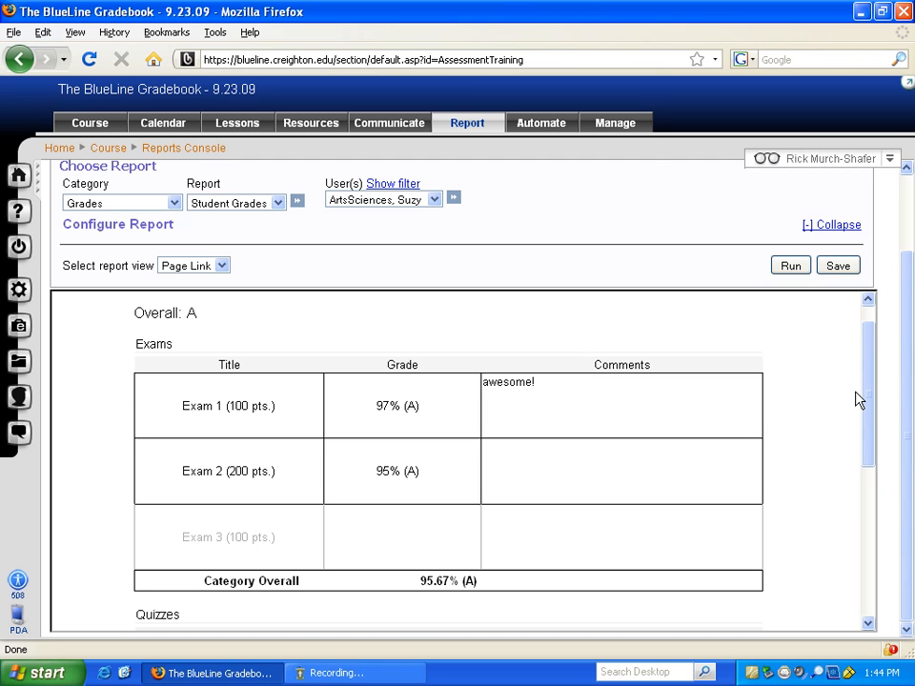
mouse_move(867, 422)
left_mouse_down()
mouse_move(857, 545)
mouse_move(856, 425)
left_mouse_up()
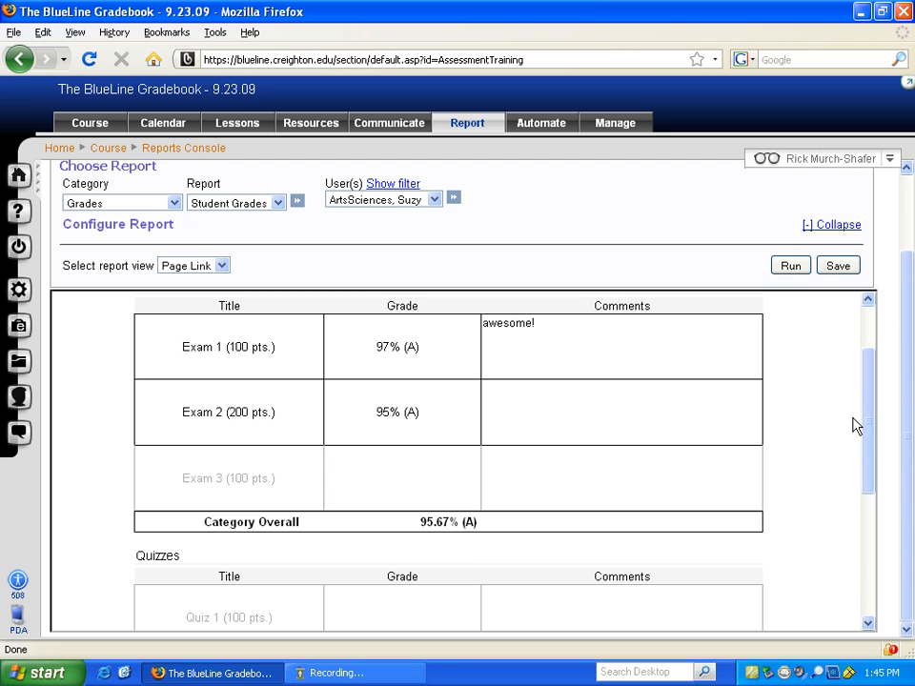
scroll(850, 421, "up", 2)
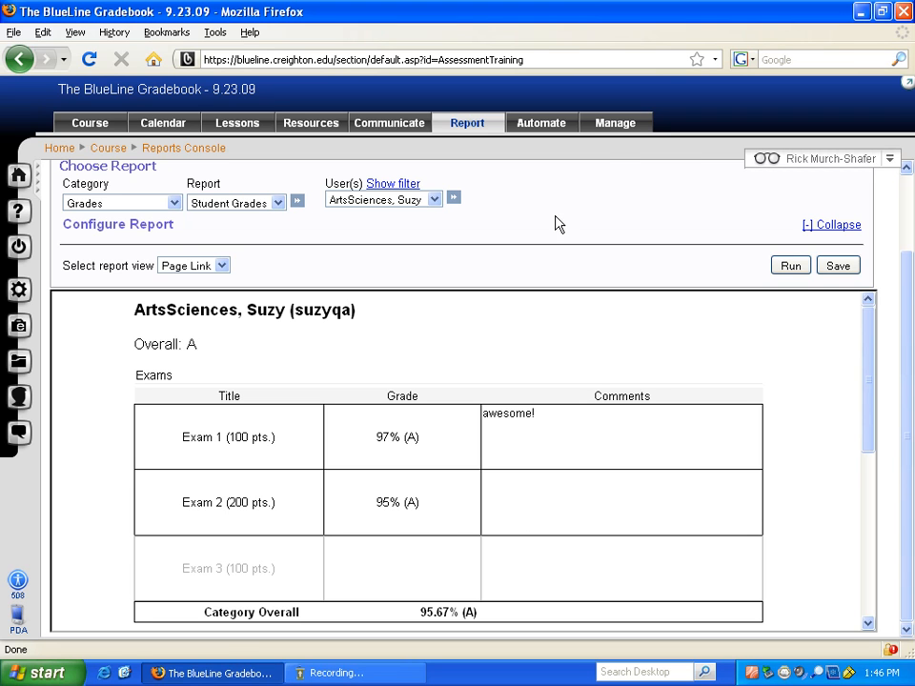
In the course's tab settings, make the Reports tab viewable by Course/Group Editors and save the settings
left_click(608, 126)
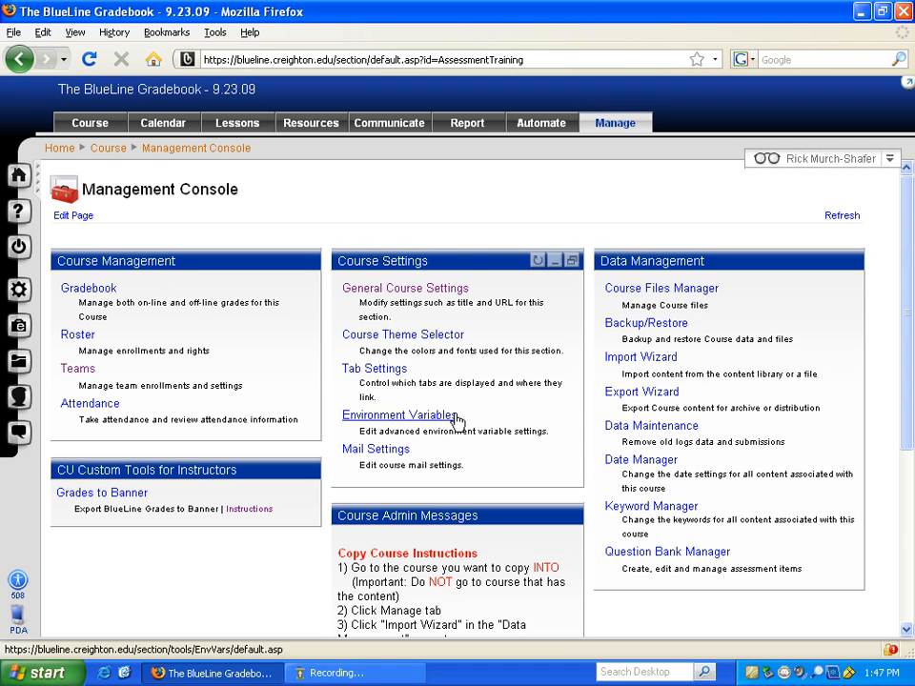
left_click(375, 372)
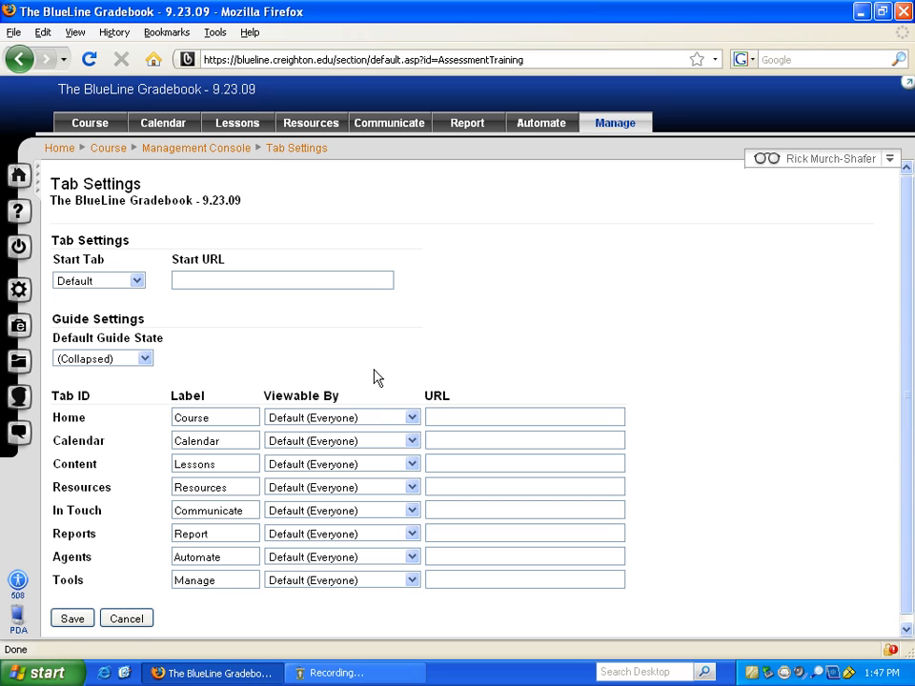
left_click(410, 535)
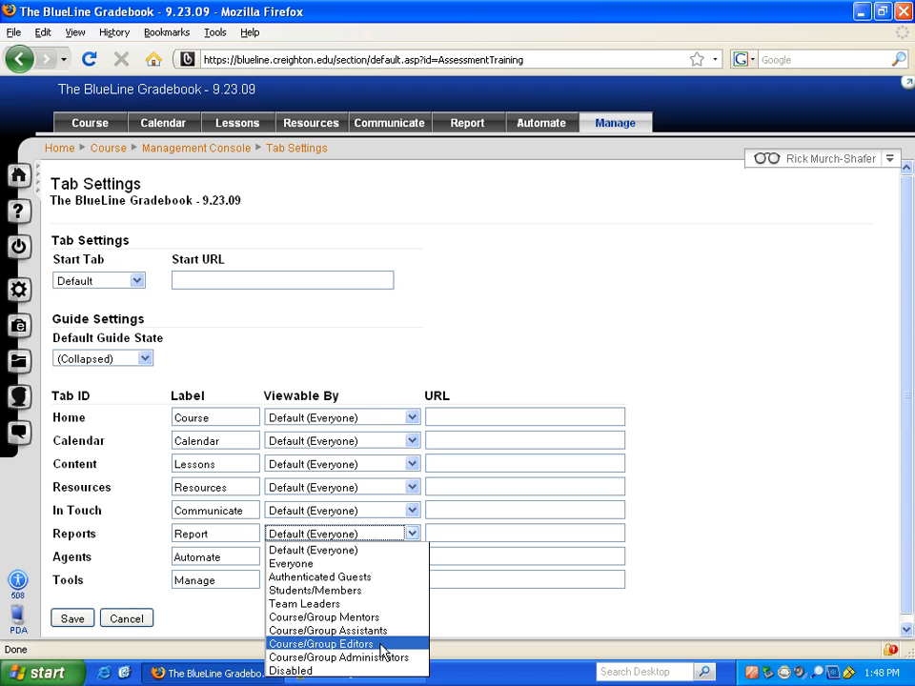
left_click(337, 671)
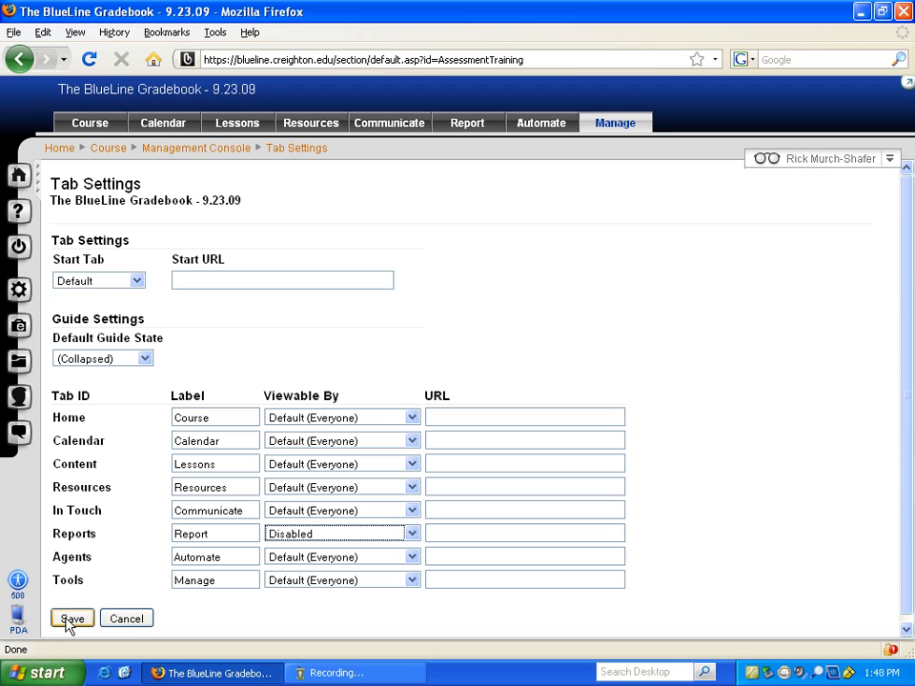
left_click(339, 538)
left_click(321, 645)
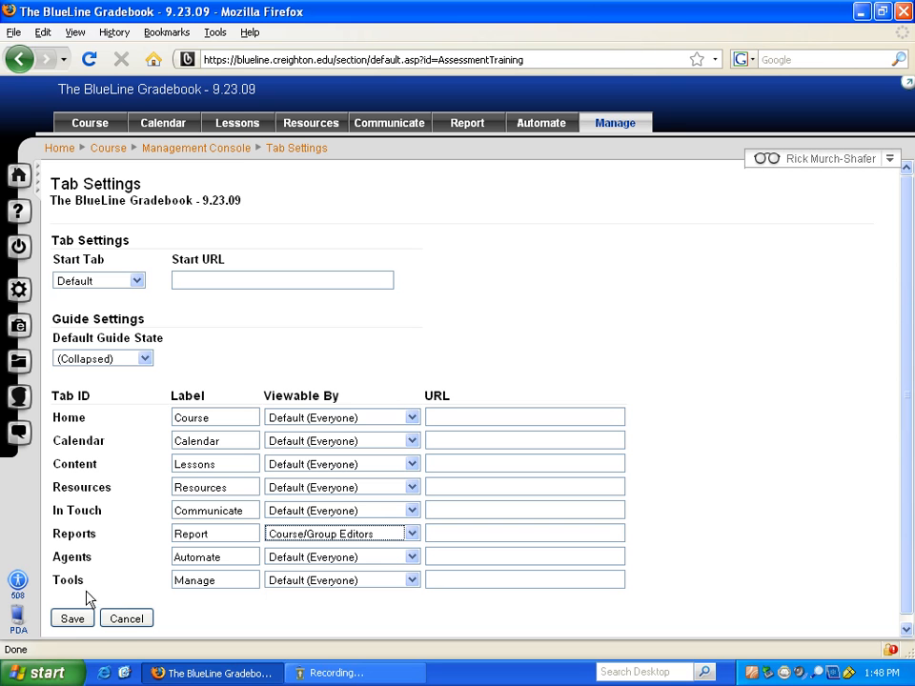
left_click(70, 620)
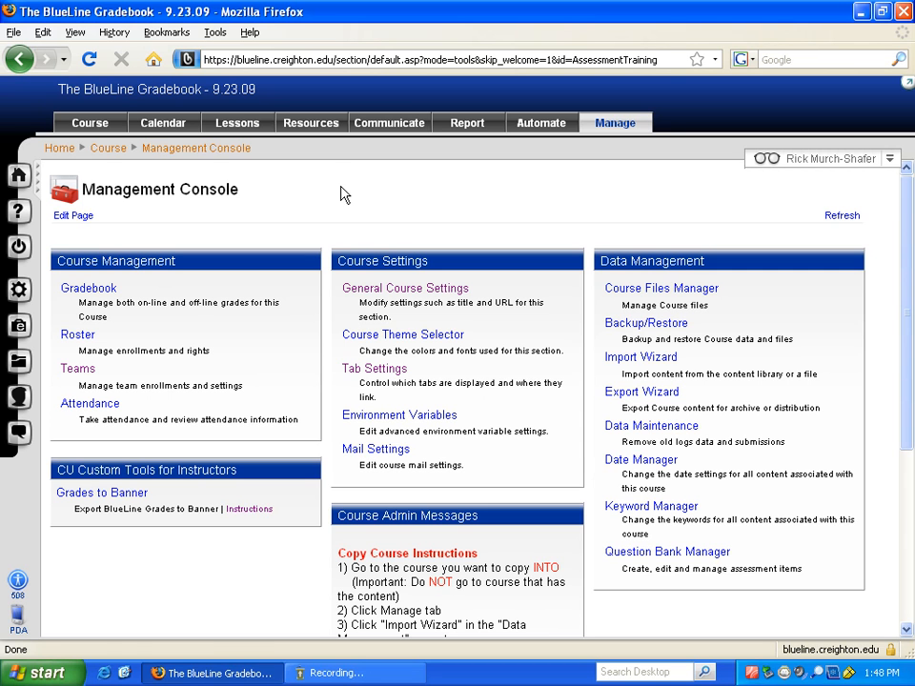
Refresh the Grades component on the course page and review its category averages
left_click(97, 124)
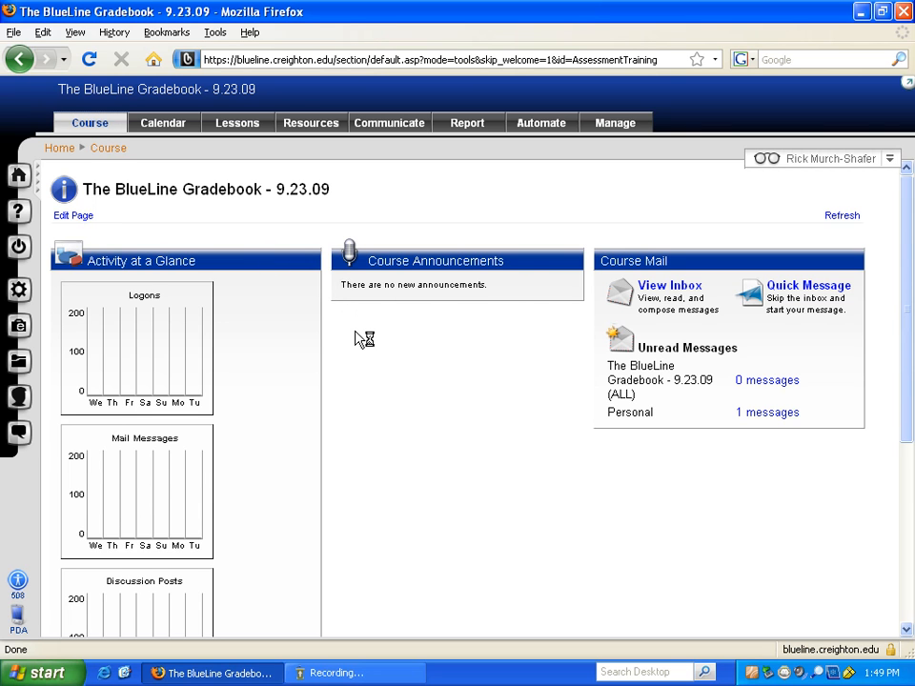
scroll(363, 342, "down", 6)
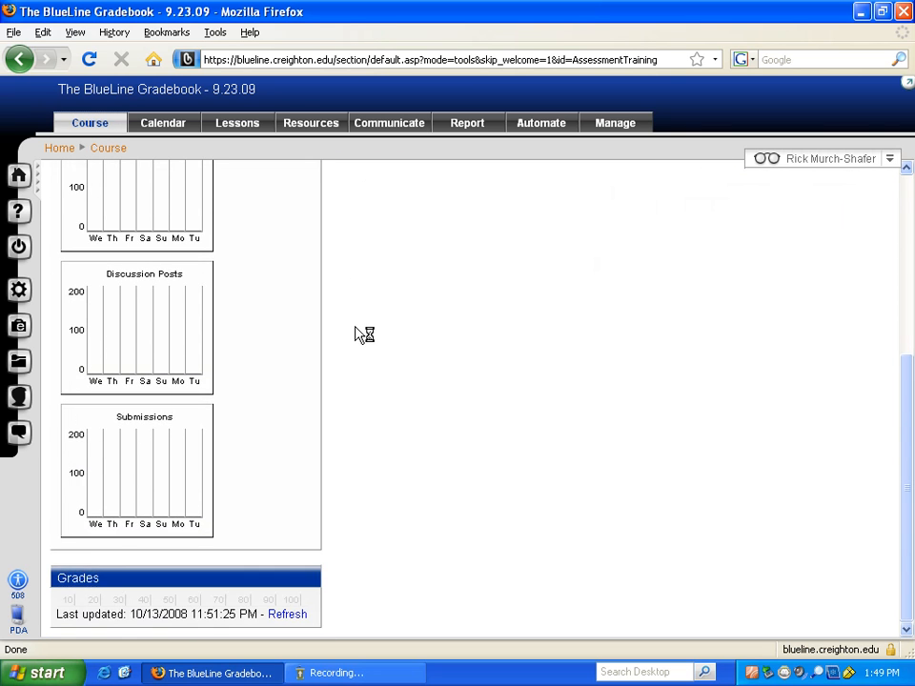
left_click(285, 615)
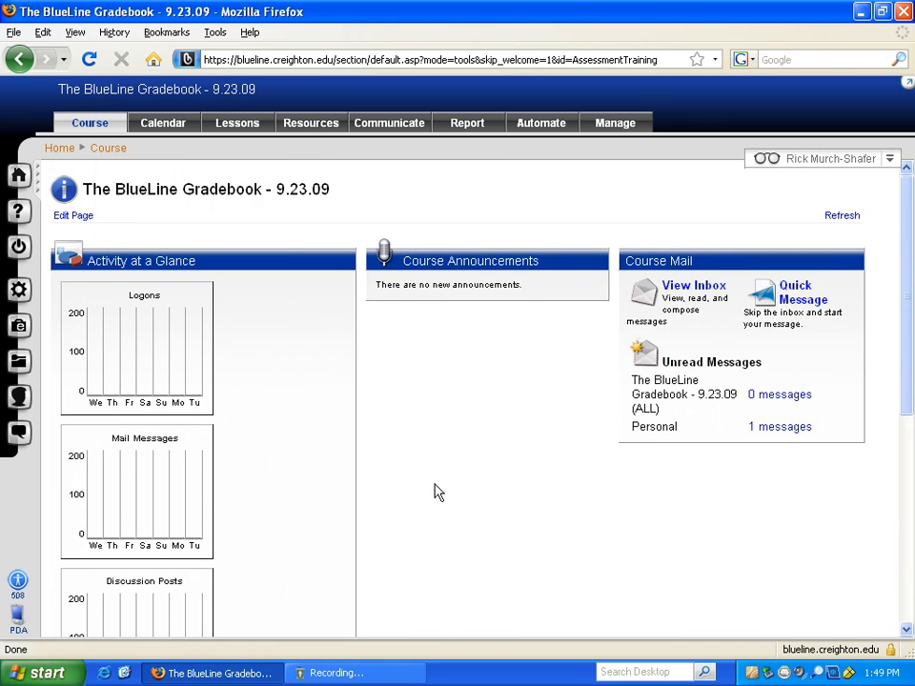
scroll(439, 489, "down", 2)
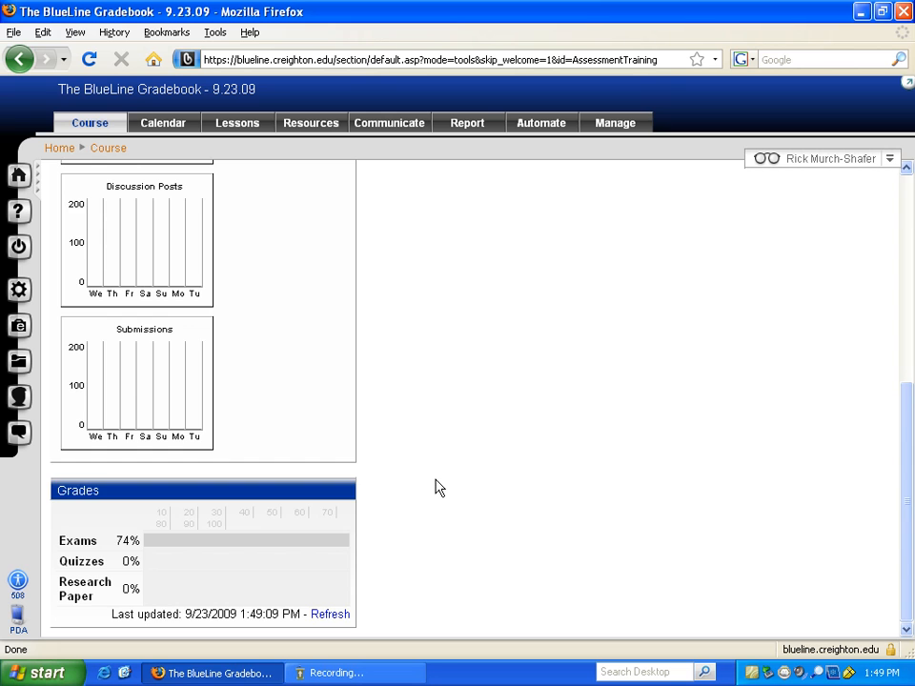
scroll(436, 486, "up", 8)
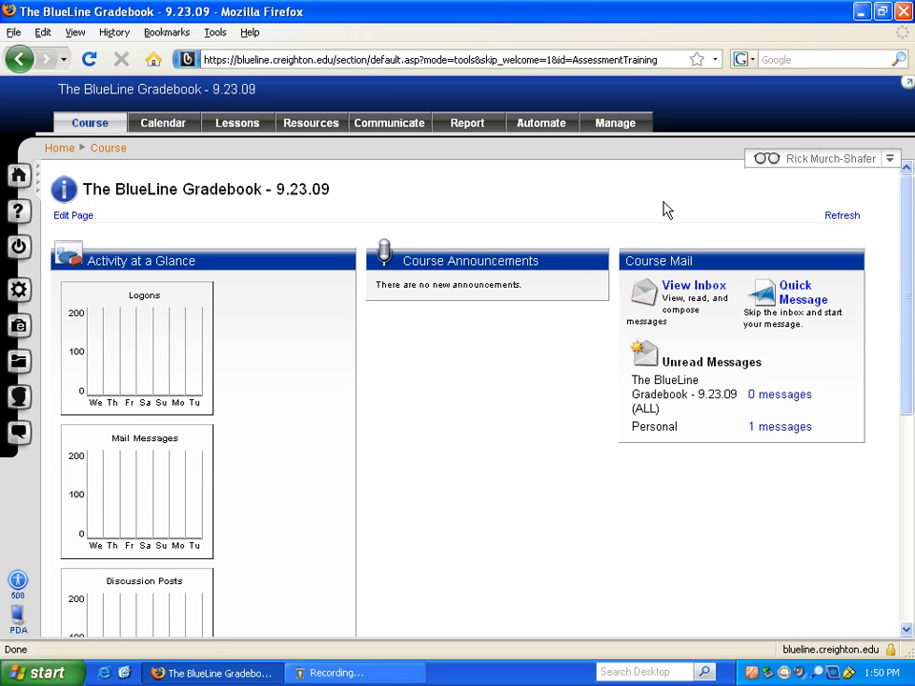
Preview the course with Student rights, open the reports console from the Grades component, and exit the preview
left_click(766, 160)
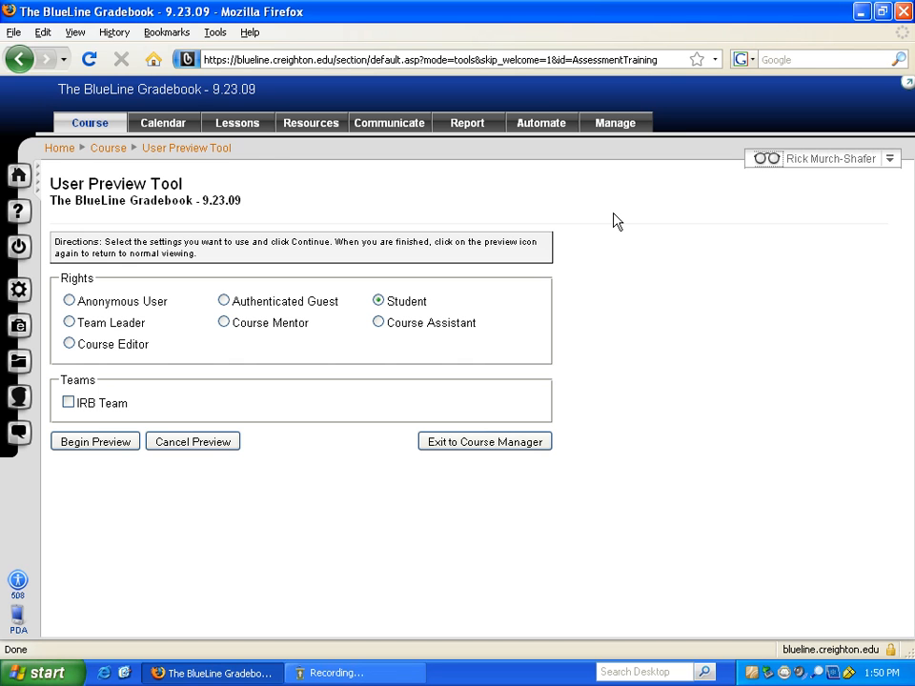
left_click(96, 442)
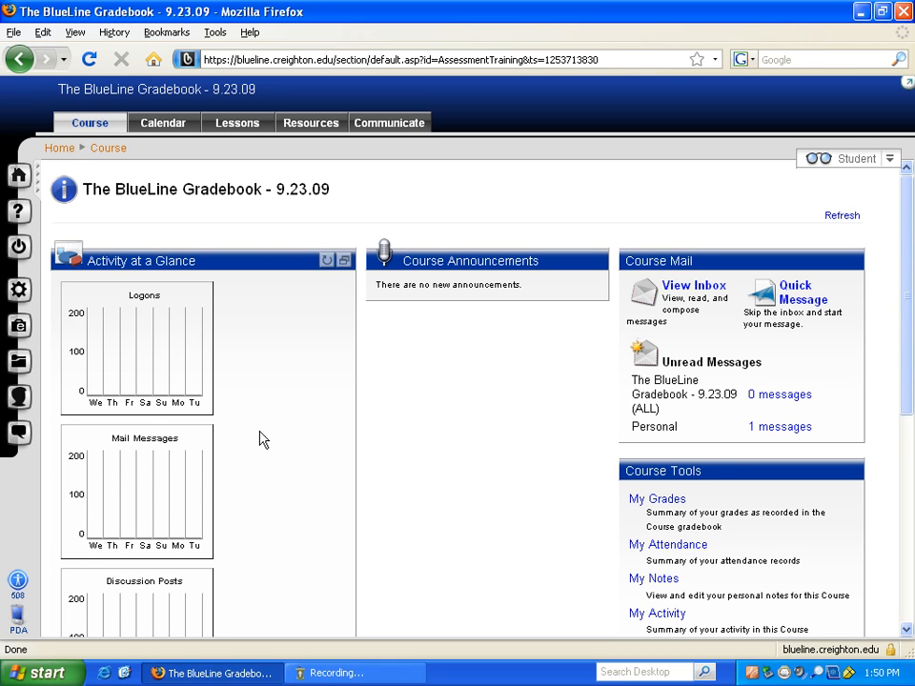
scroll(271, 438, "down", 6)
scroll(273, 434, "down", 1)
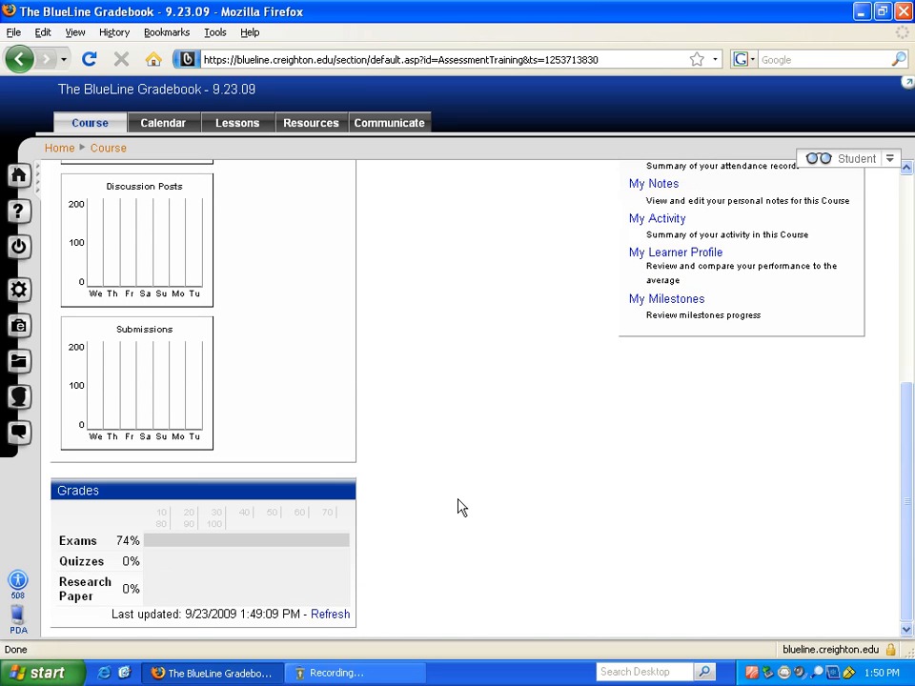
left_click(259, 573)
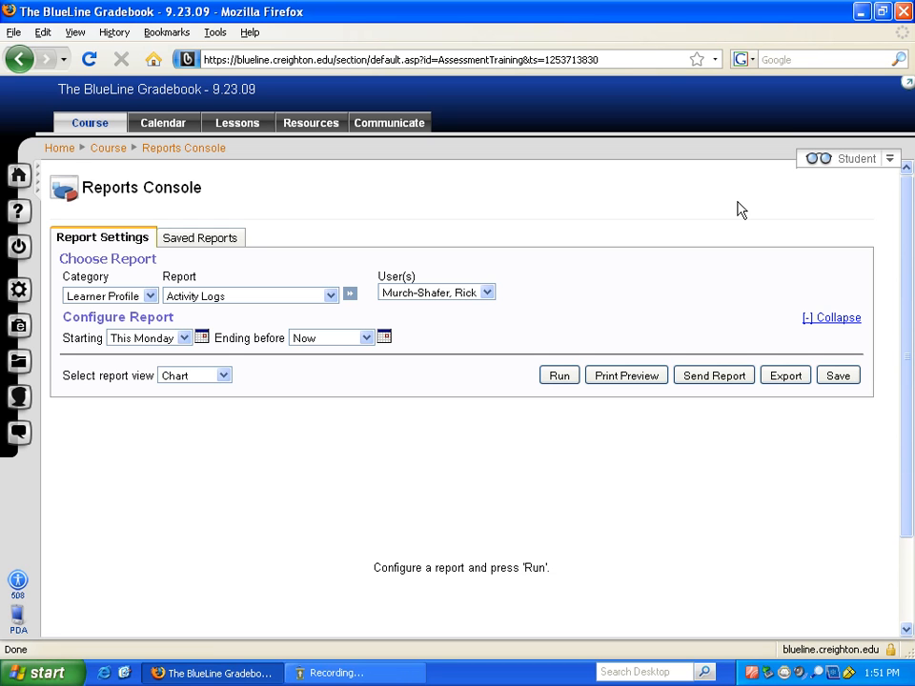
left_click(813, 160)
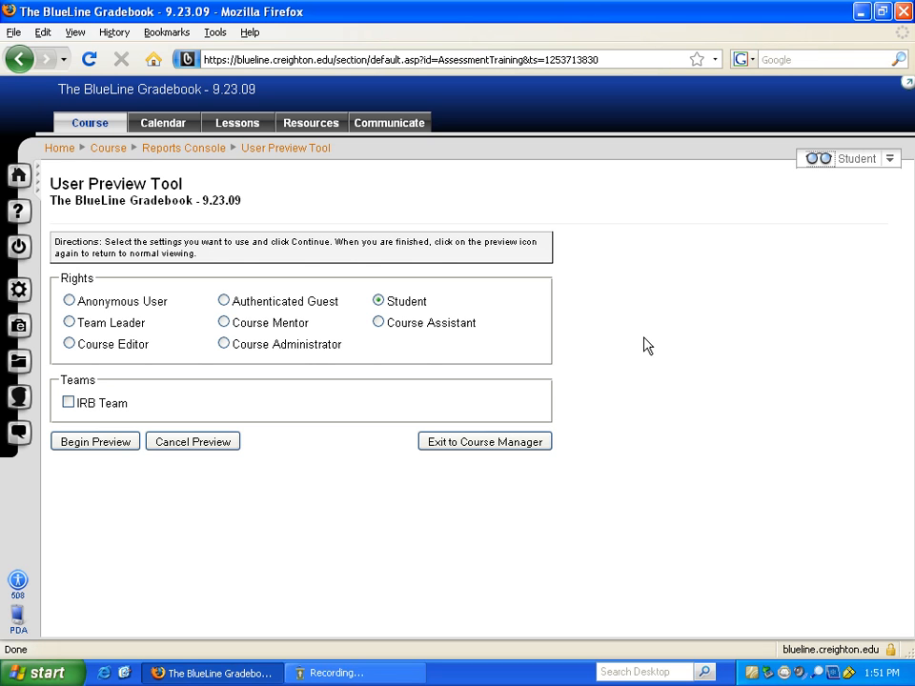
left_click(228, 444)
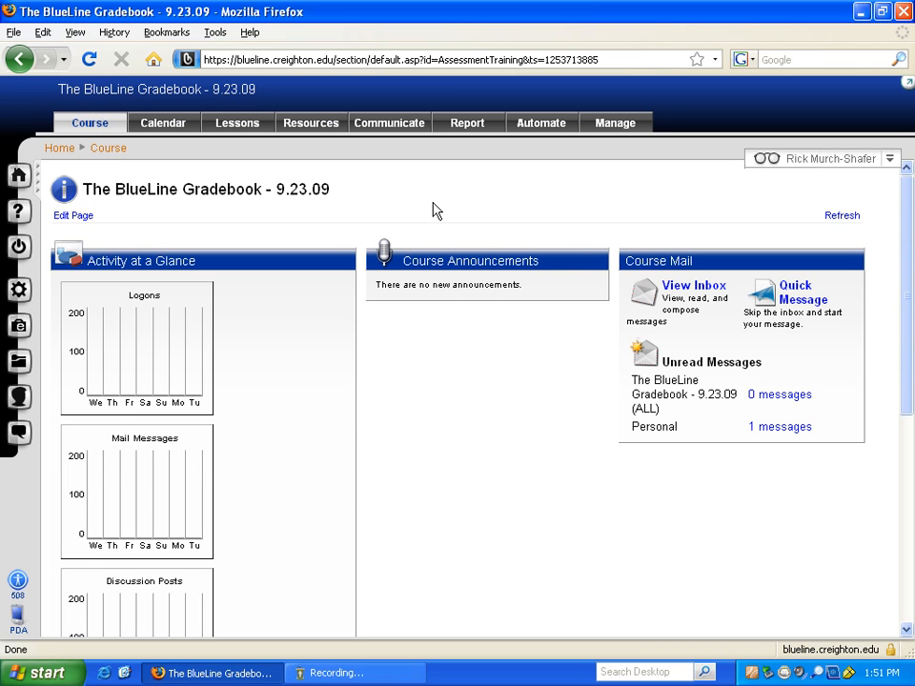
Start editing the course page layout and move the Course Announcements component below Course Mail
left_click(78, 218)
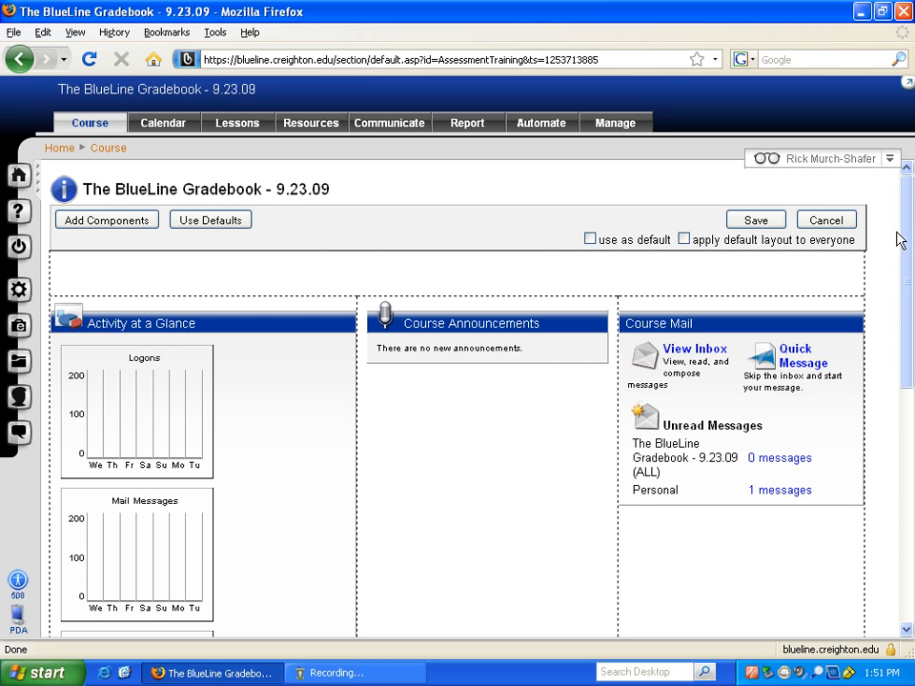
left_click_drag(903, 235, 900, 299)
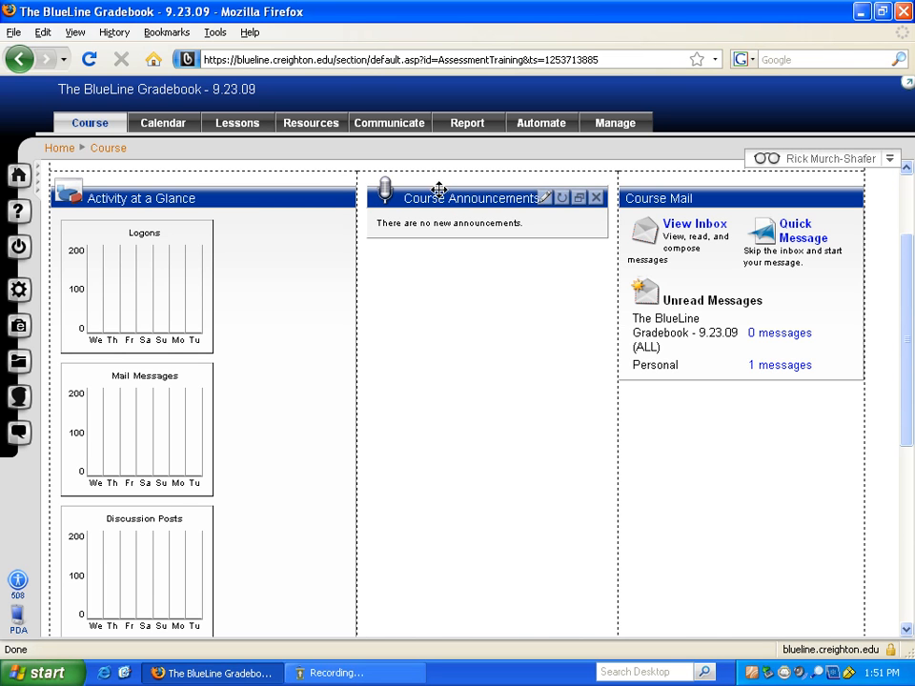
left_click_drag(432, 200, 633, 425)
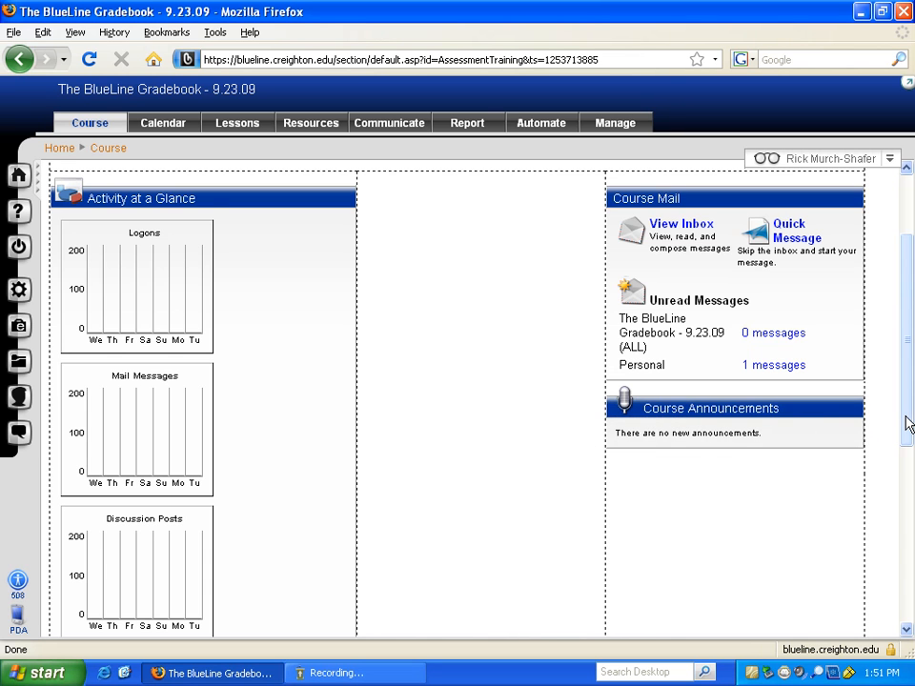
Remove the Grades component from the course page and save the layout
scroll(910, 419, "down", 7)
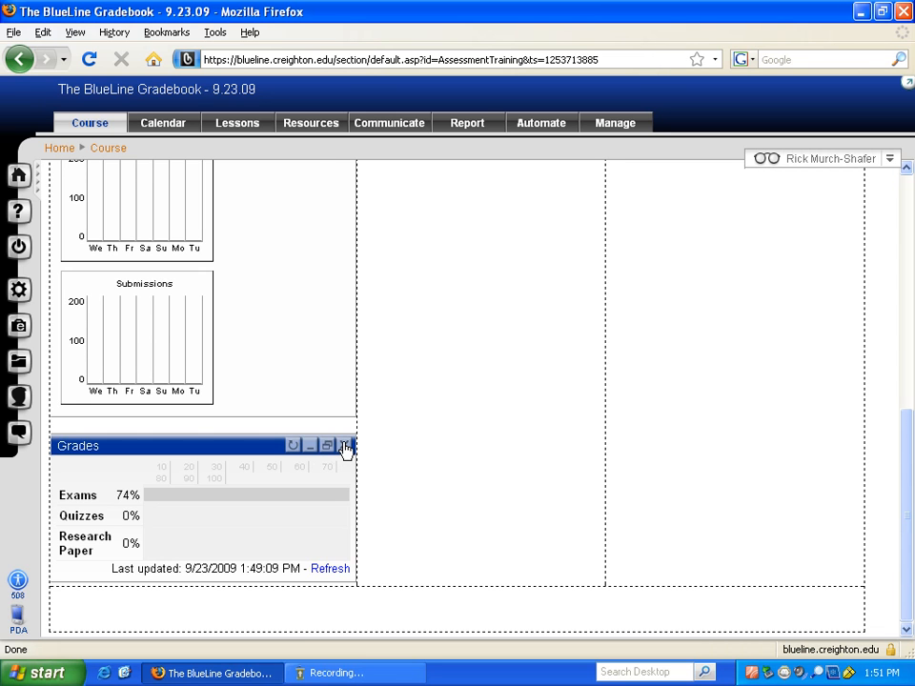
left_click(346, 446)
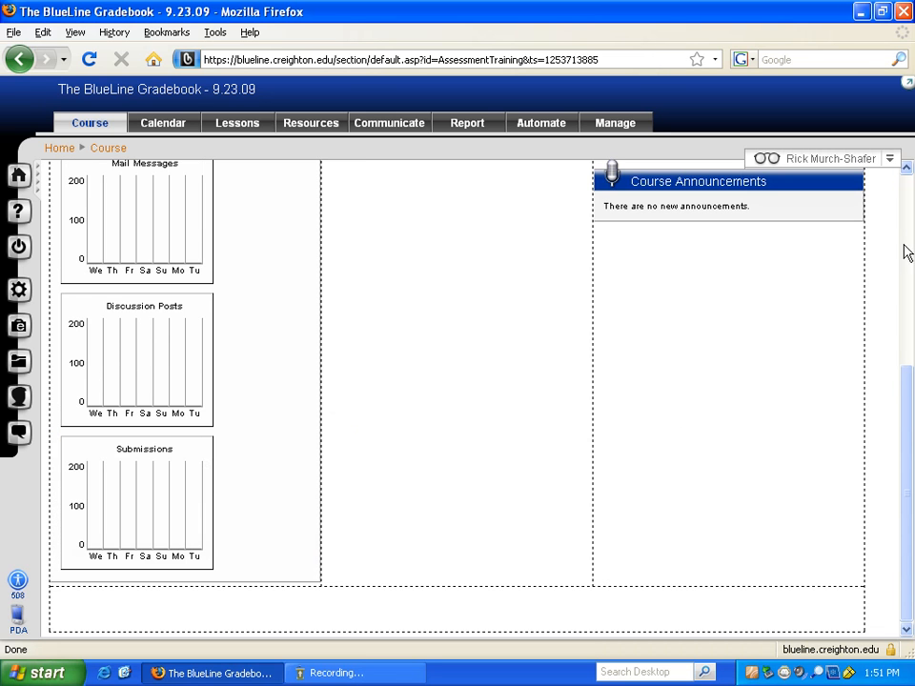
scroll(906, 239, "up", 6)
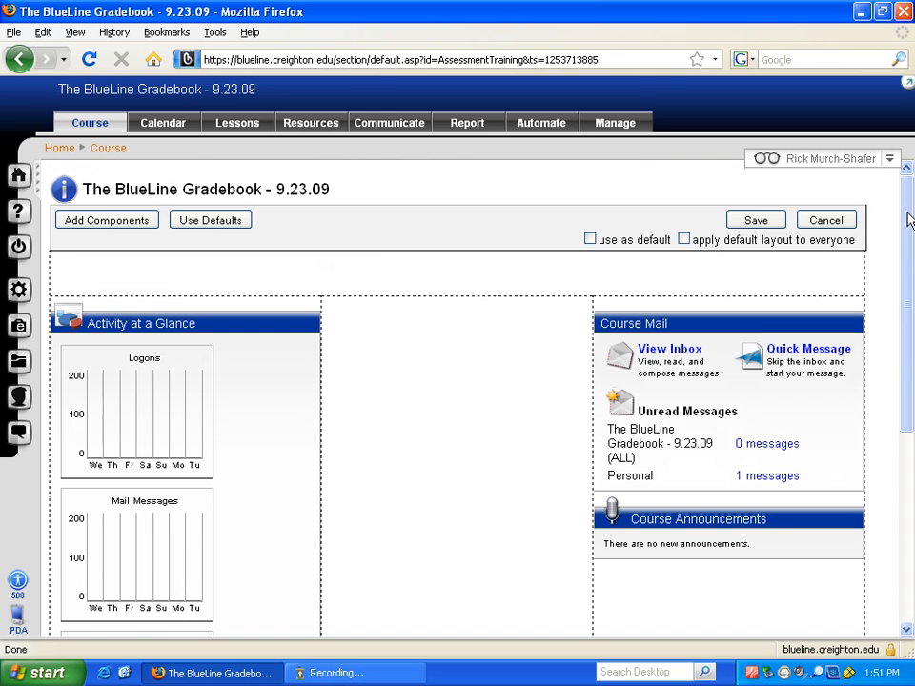
left_click(755, 221)
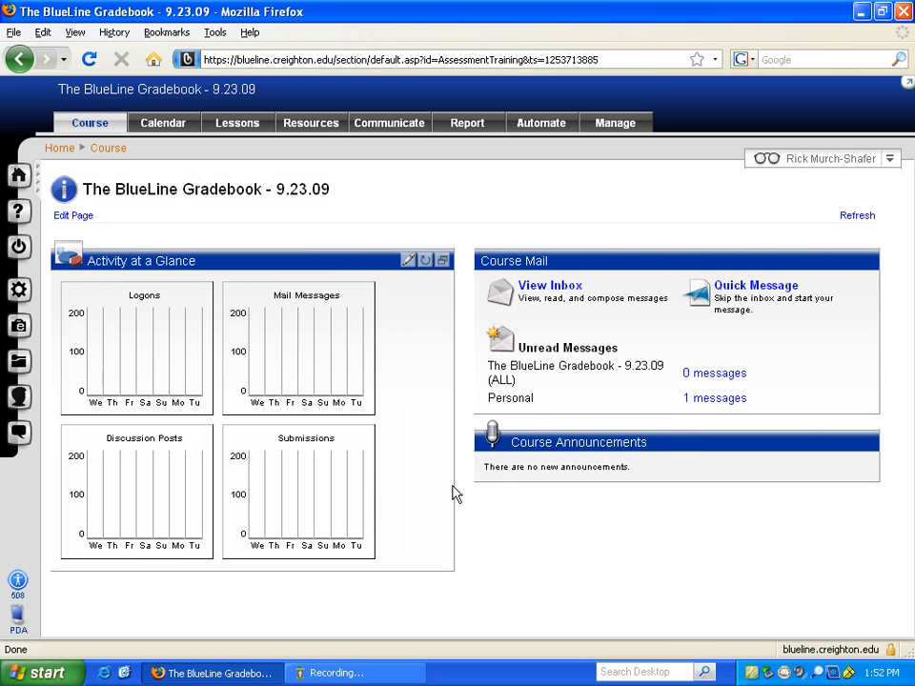
Start editing the course page layout and add the Grades component with default location and state
left_click(80, 218)
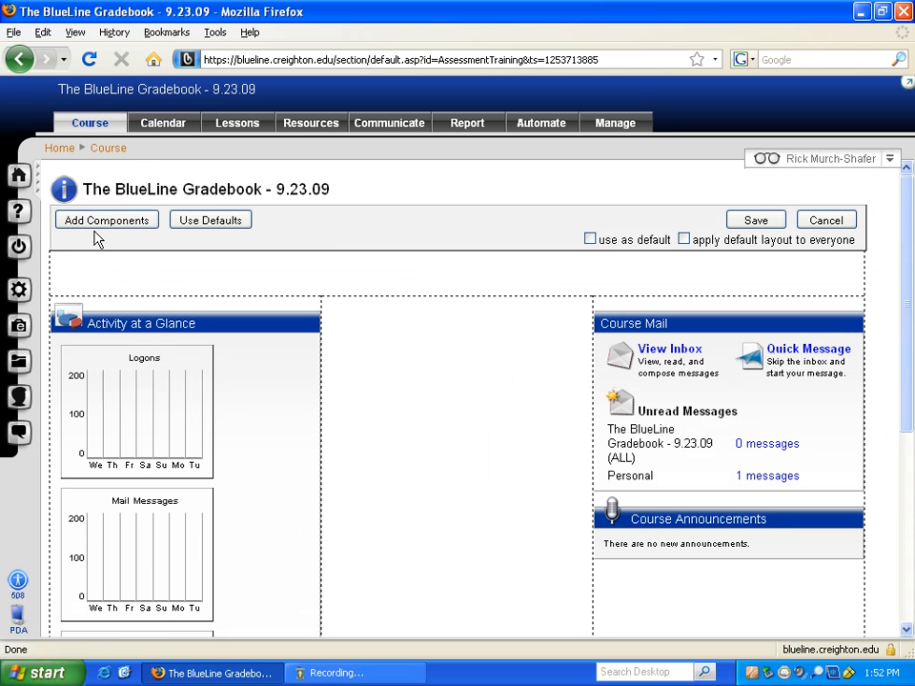
left_click(112, 224)
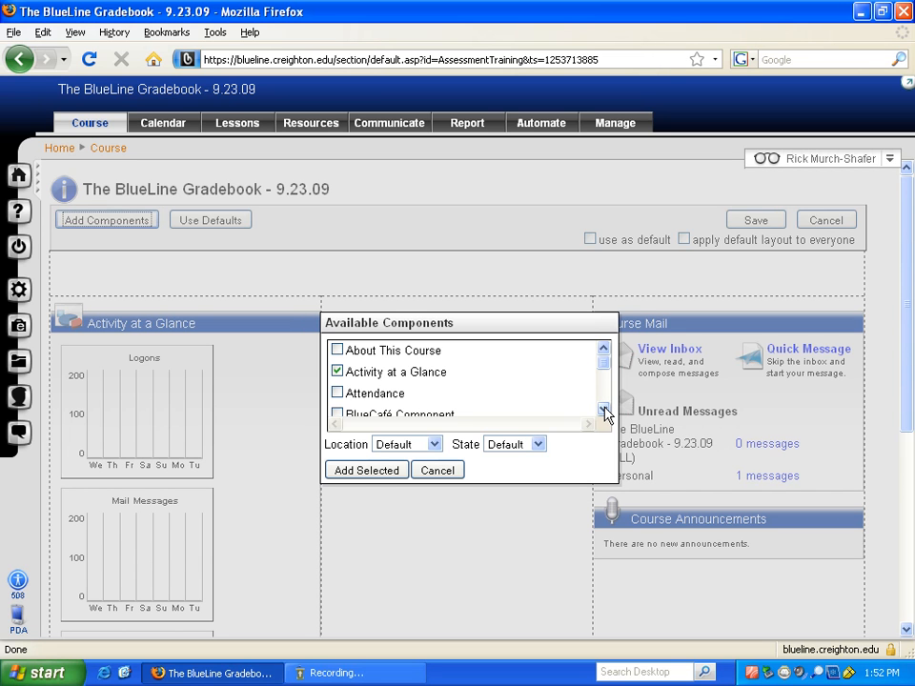
left_click(604, 410)
left_click(603, 410)
left_click(604, 410)
left_click(603, 410)
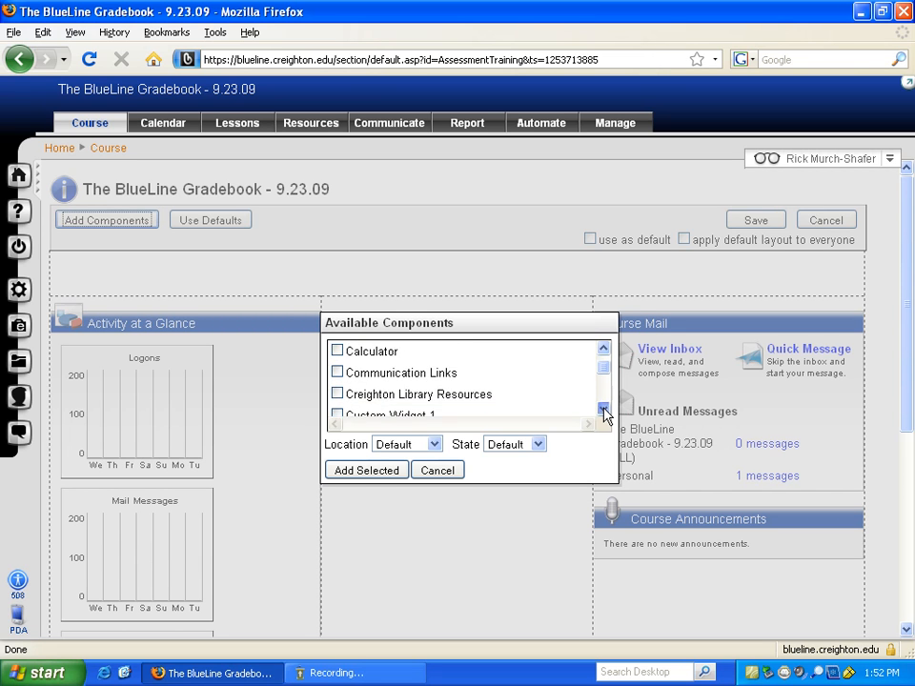
left_click(603, 410)
left_click(603, 409)
left_click(603, 410)
left_click(604, 409)
left_click(603, 410)
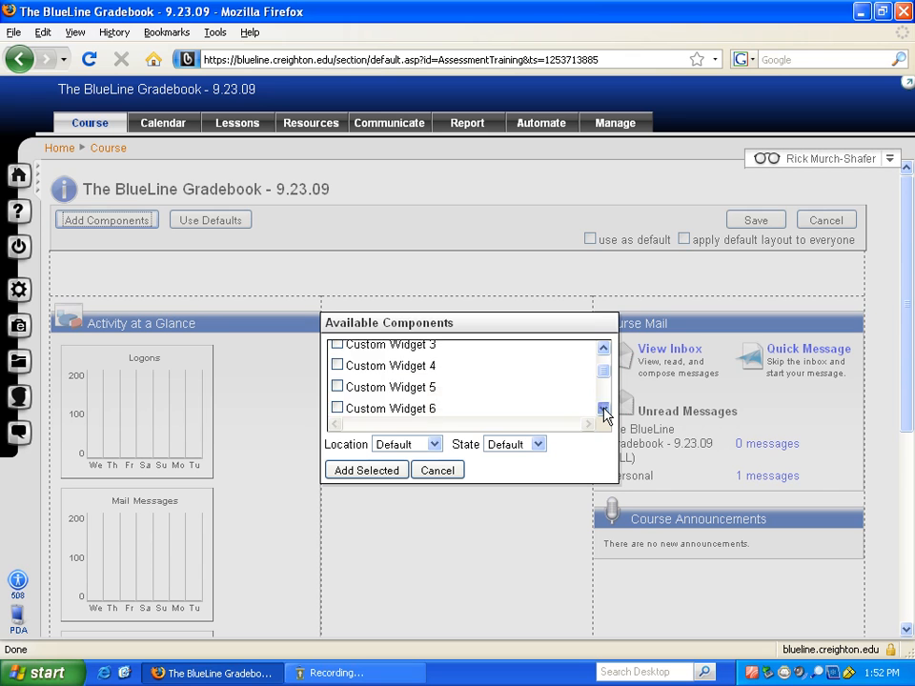
left_click(604, 410)
left_click(603, 410)
left_click(603, 410)
left_click(604, 410)
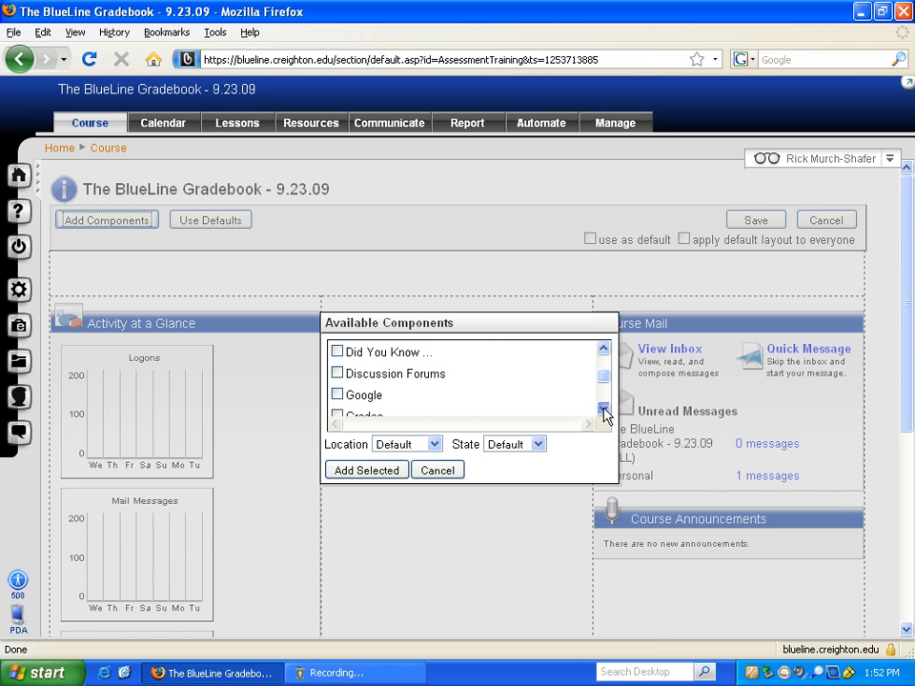
left_click(604, 409)
left_click(603, 409)
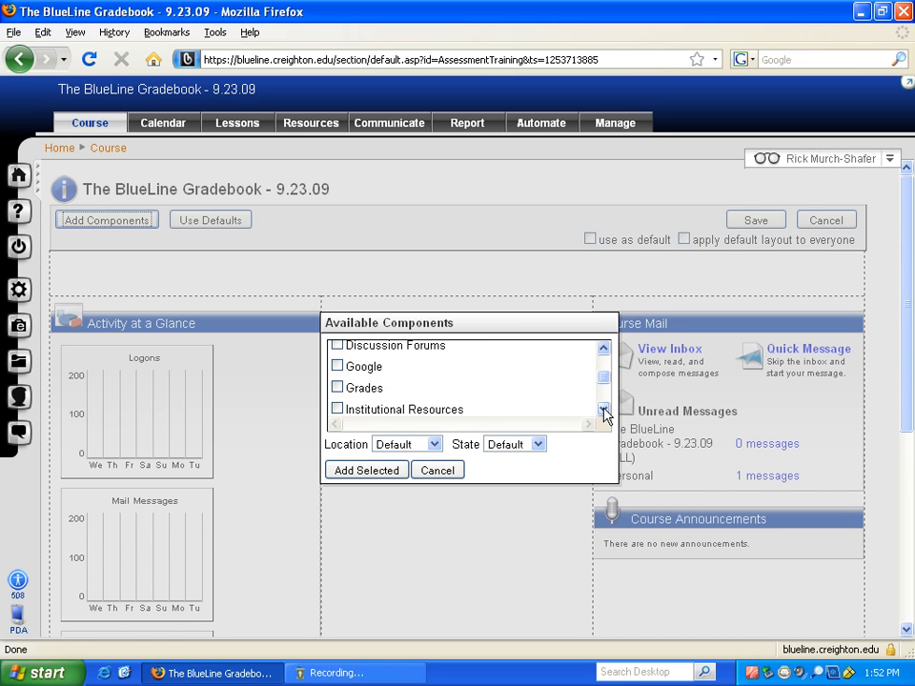
left_click(339, 386)
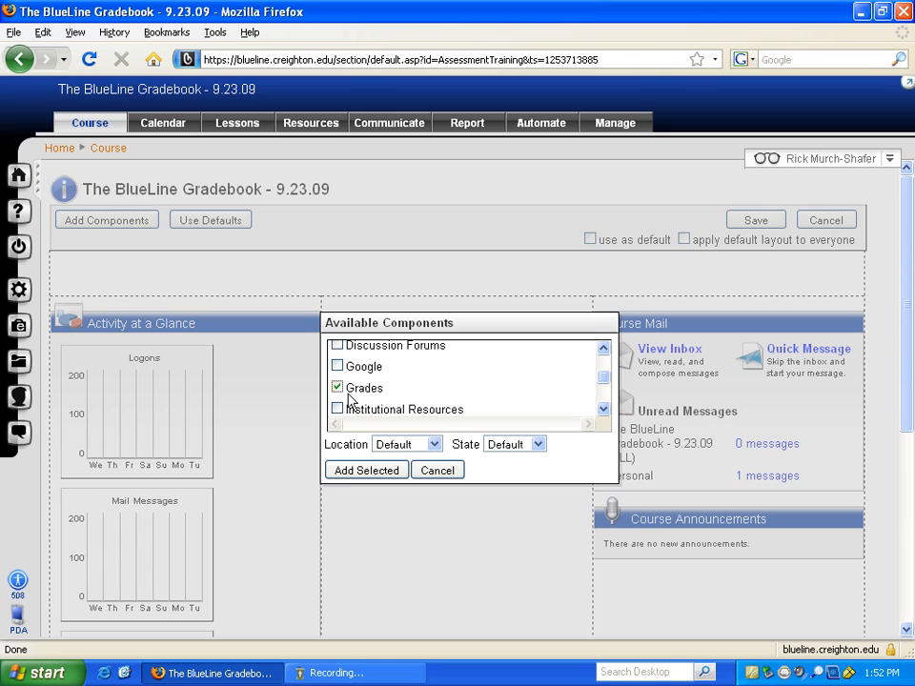
left_click(369, 471)
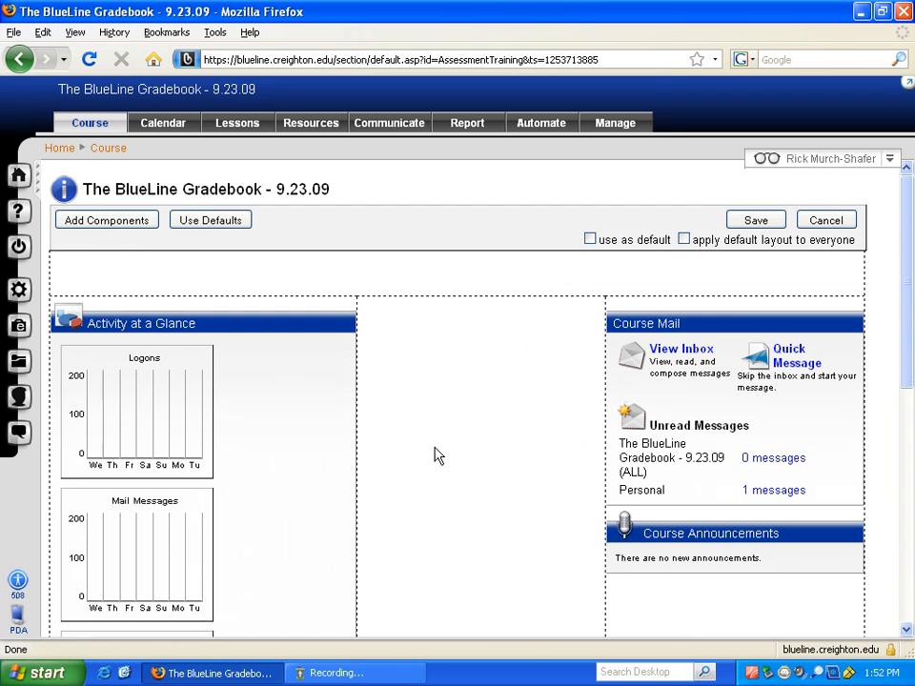
Check where the Grades component sits in the layout and save the course page
left_click_drag(900, 246, 886, 518)
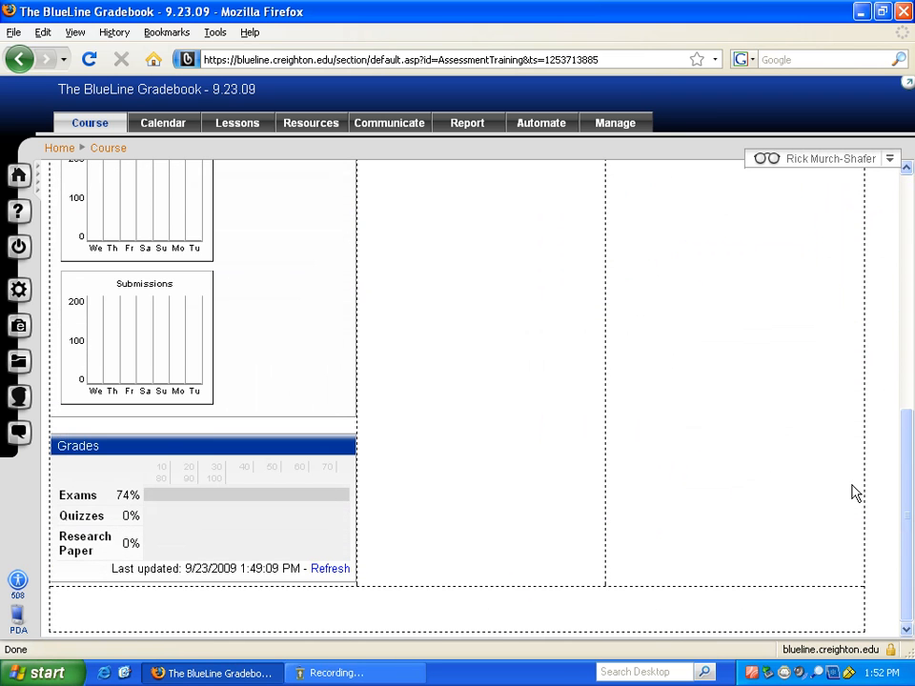
left_click_drag(907, 449, 907, 239)
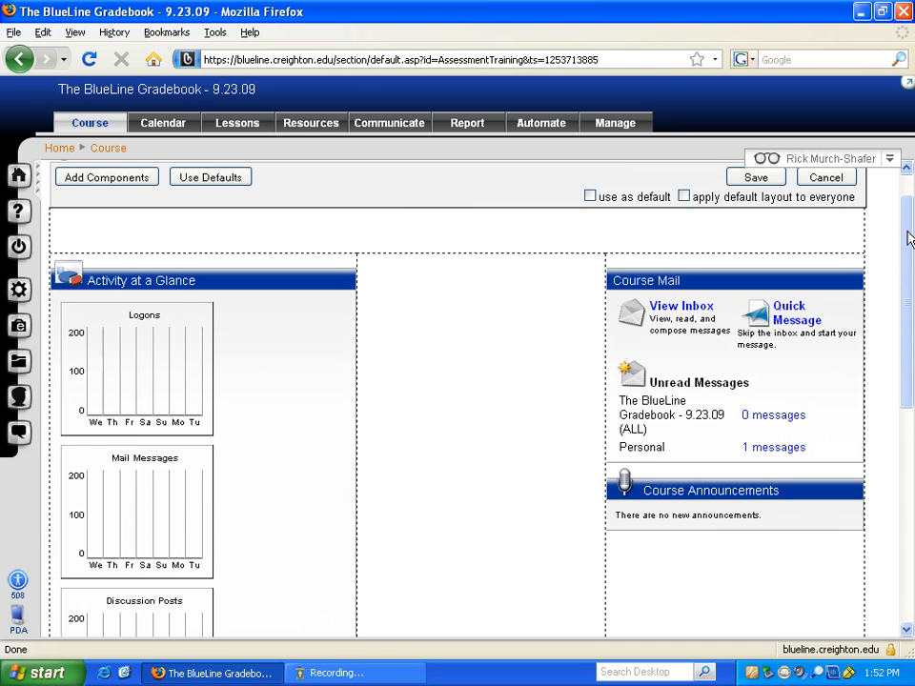
left_click(759, 179)
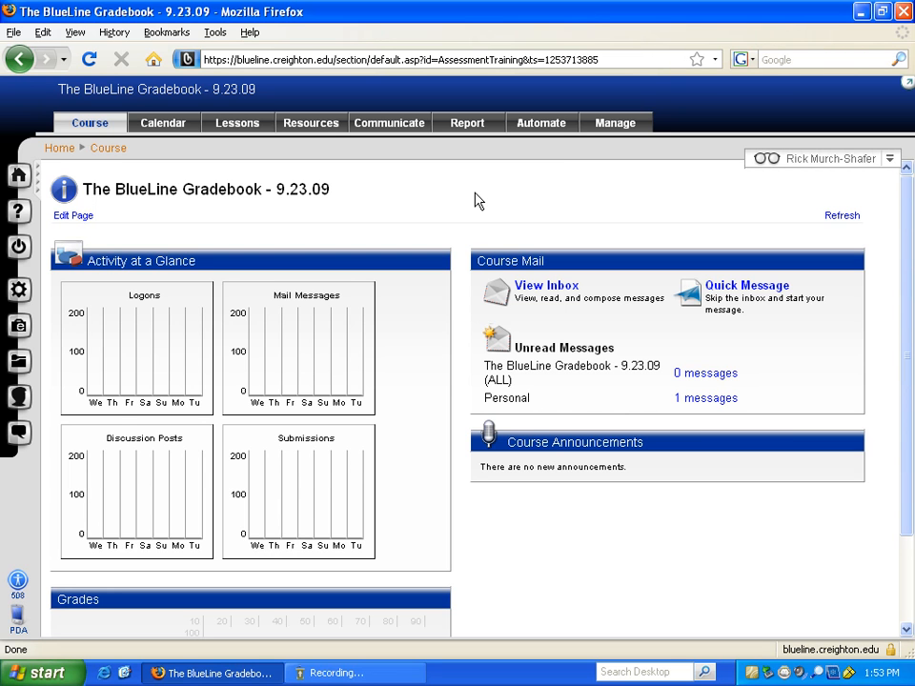
Open the Topic Proposal drop box in the course lessons and enter "my submission" as the submission title
left_click(238, 125)
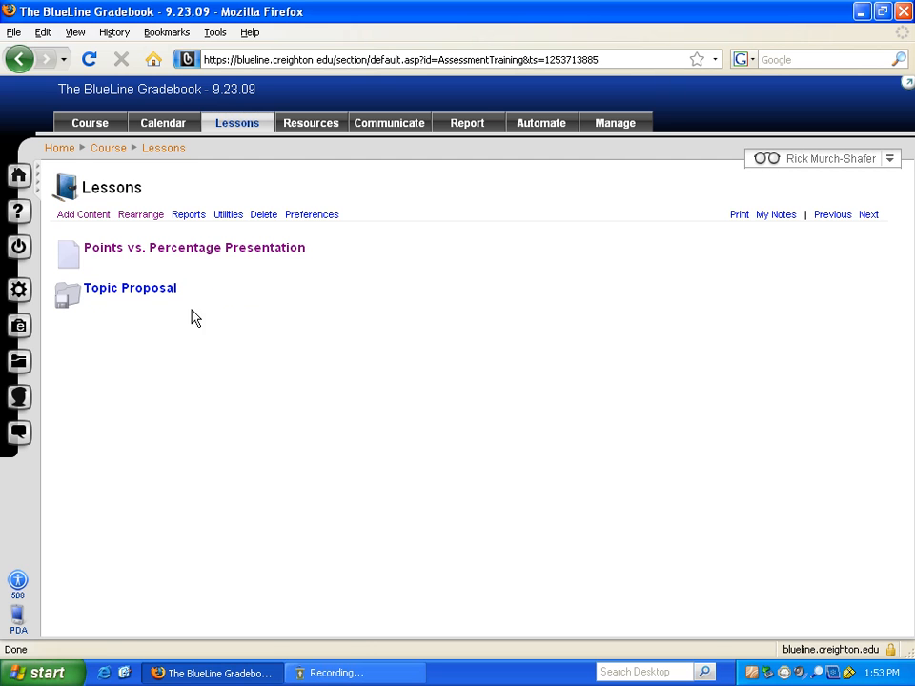
mouse_move(145, 297)
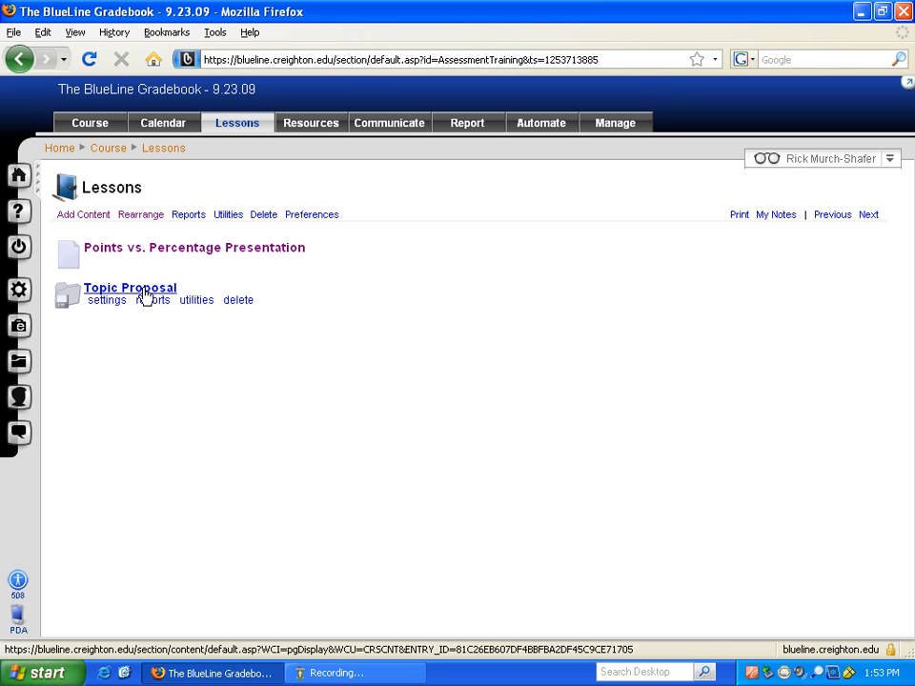
left_click(143, 290)
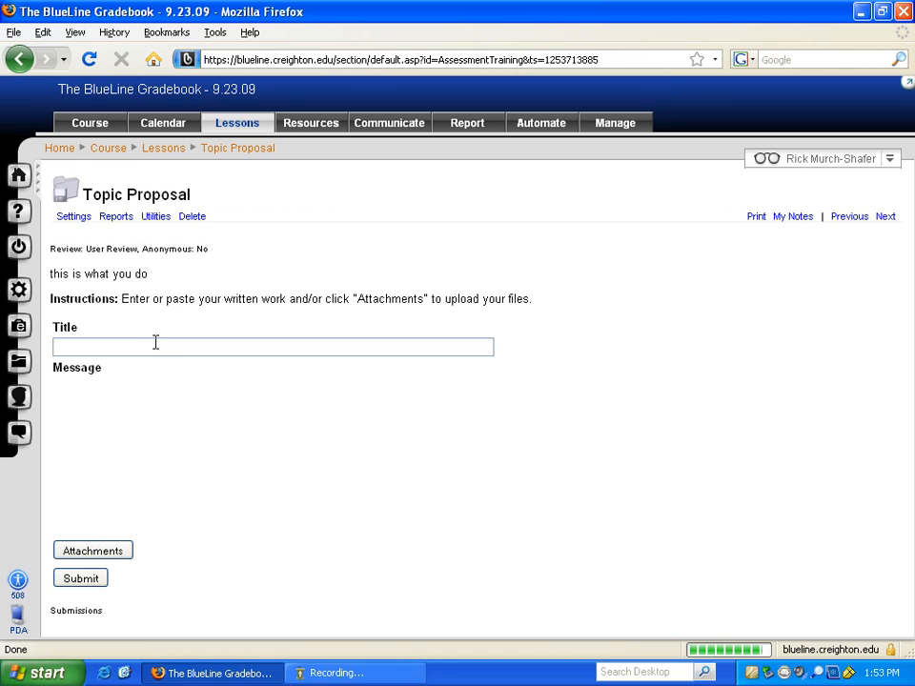
left_click(144, 346)
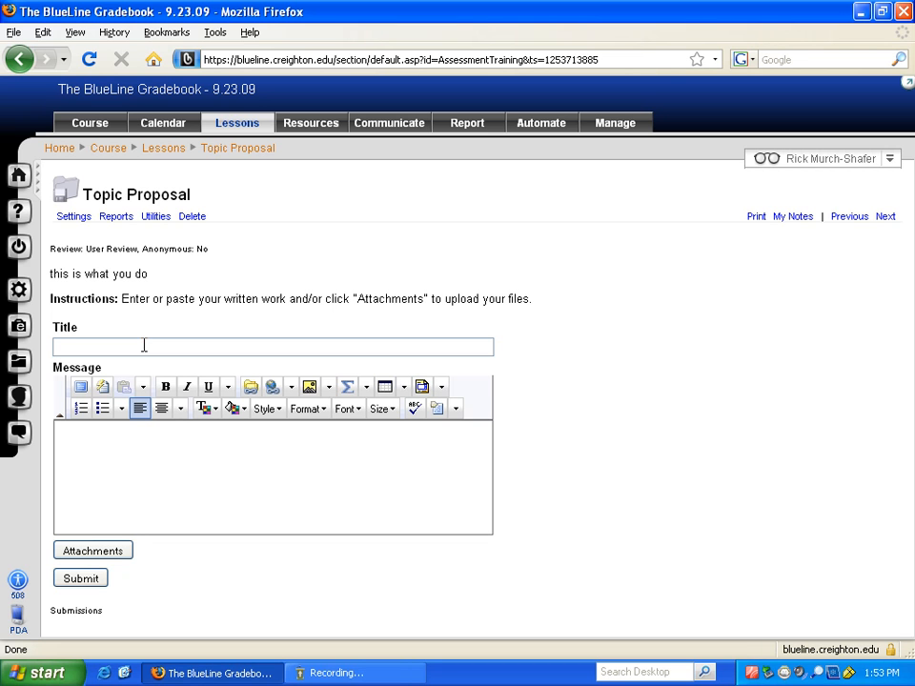
type("my submission")
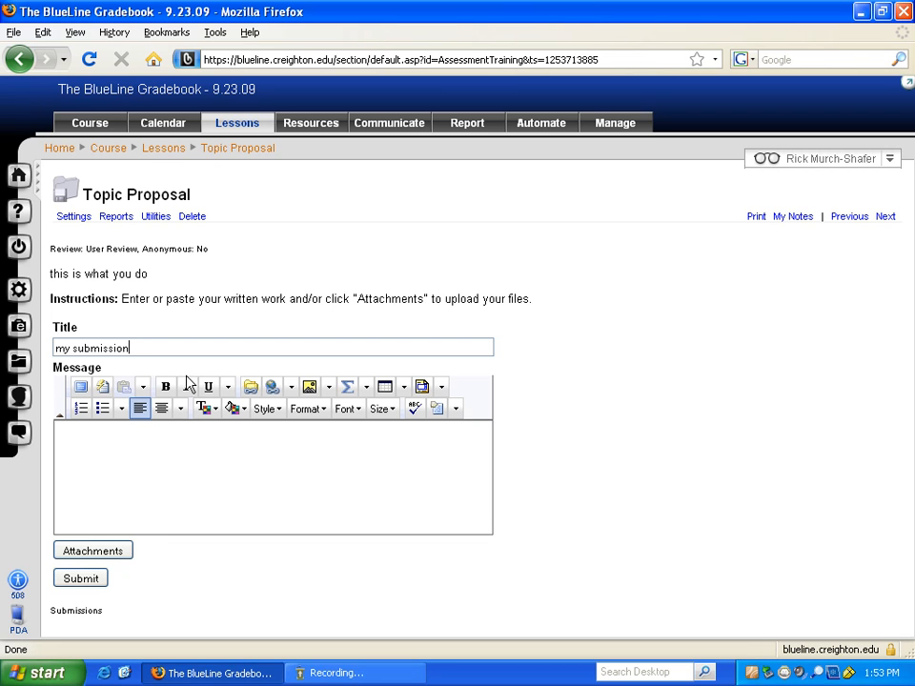
Attach the desktop file Using_Agents_Tokens_EnvirVars_82007 to the Topic Proposal submission
left_click(120, 550)
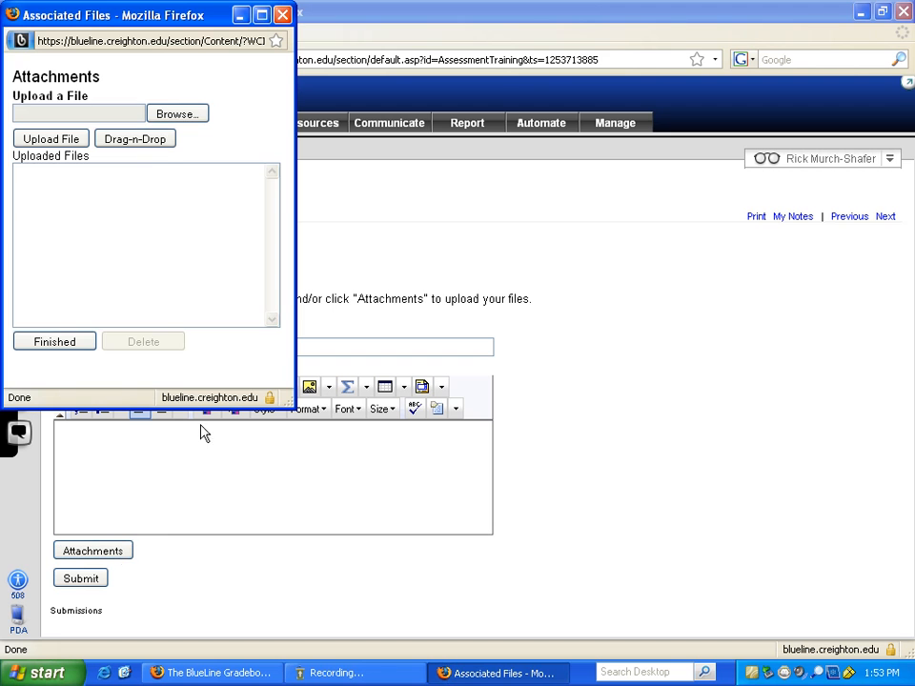
left_click(192, 116)
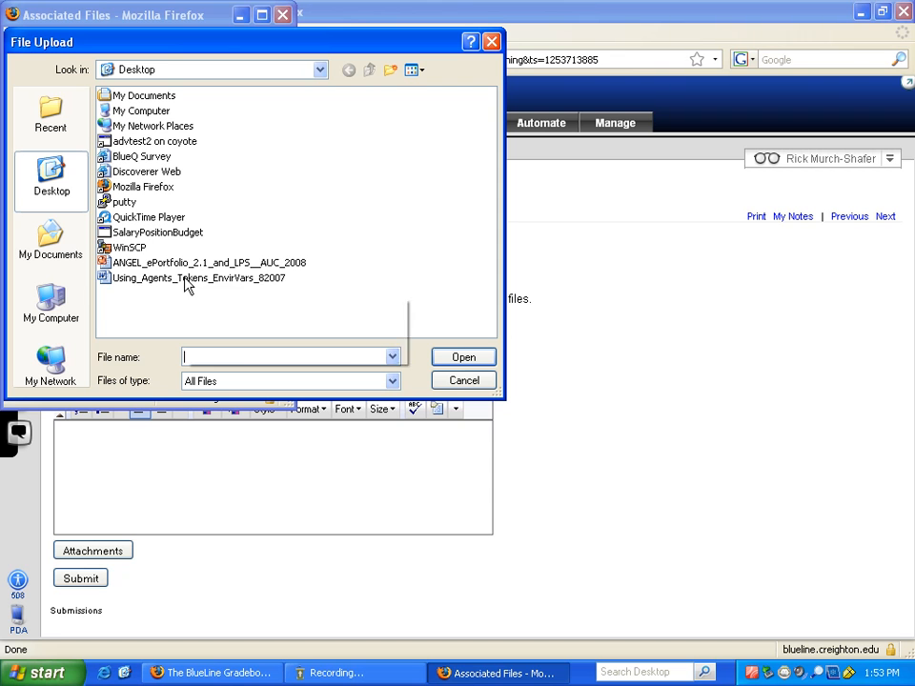
left_click(229, 278)
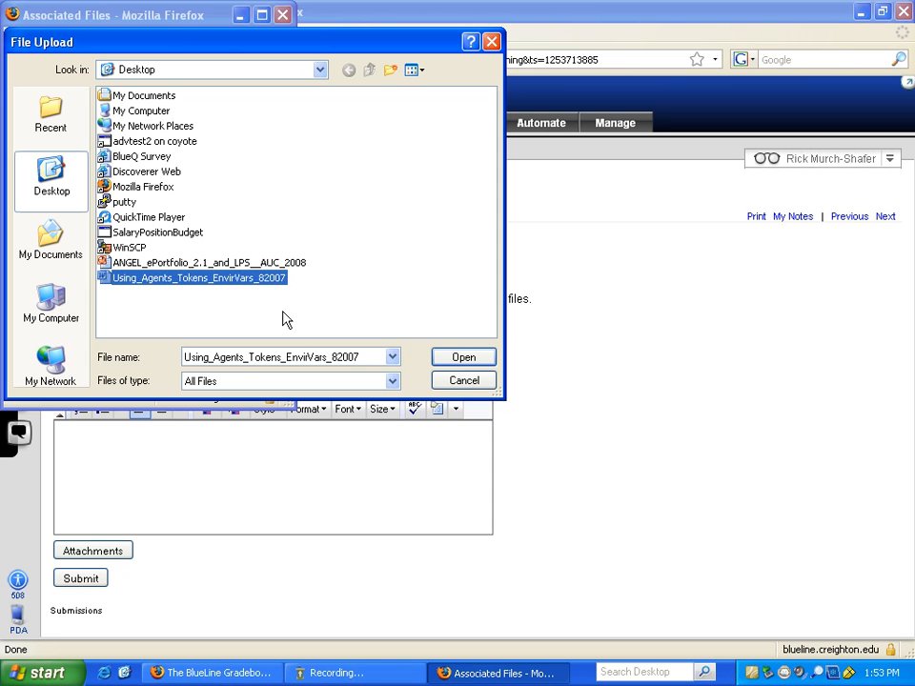
left_click(467, 358)
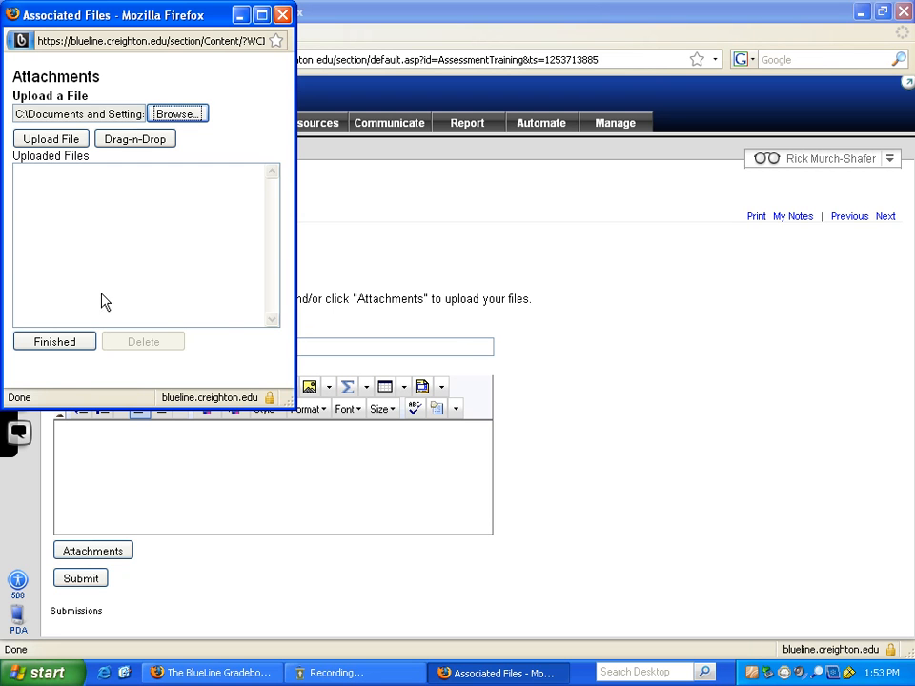
left_click(62, 141)
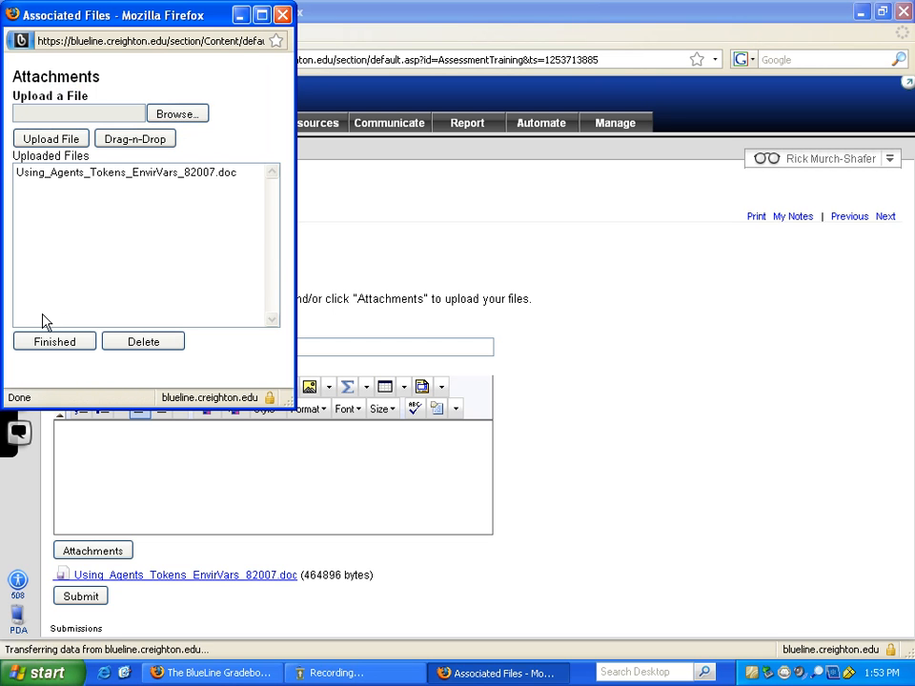
left_click(54, 343)
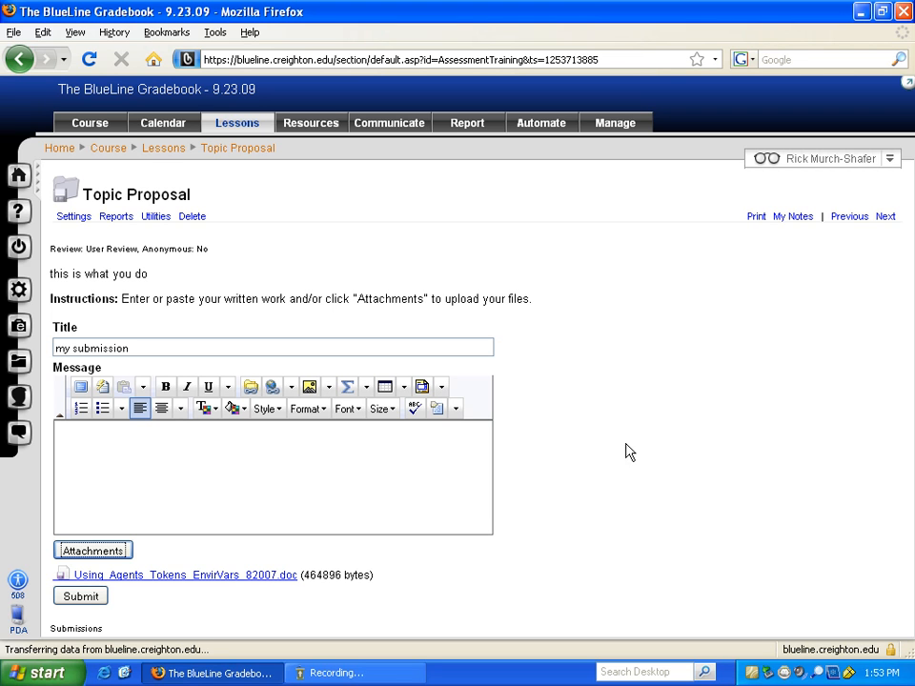
Submit the Topic Proposal work and return to the assignment's list of submissions
left_click(80, 607)
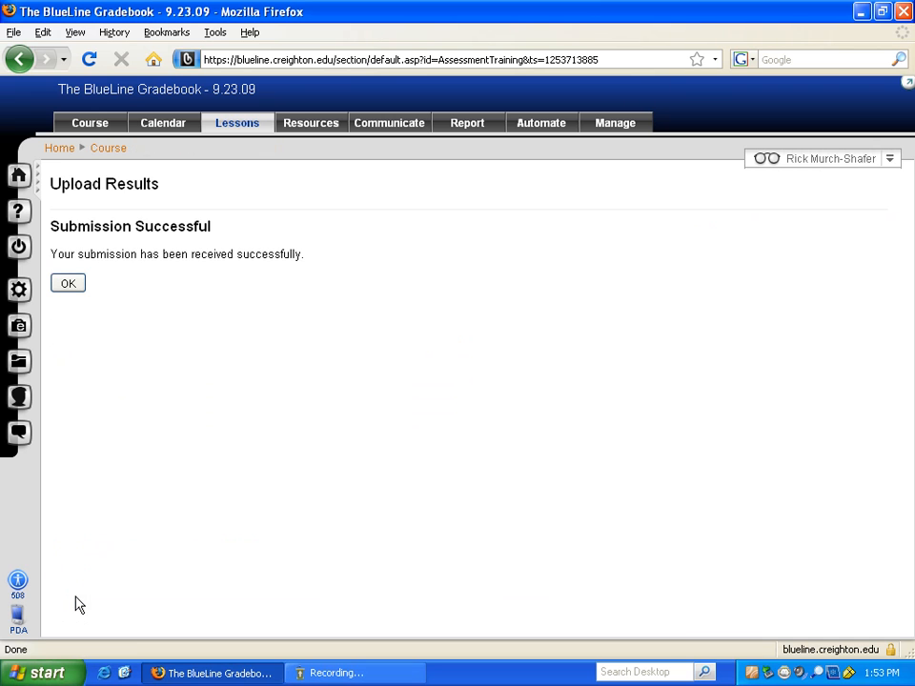
left_click(68, 284)
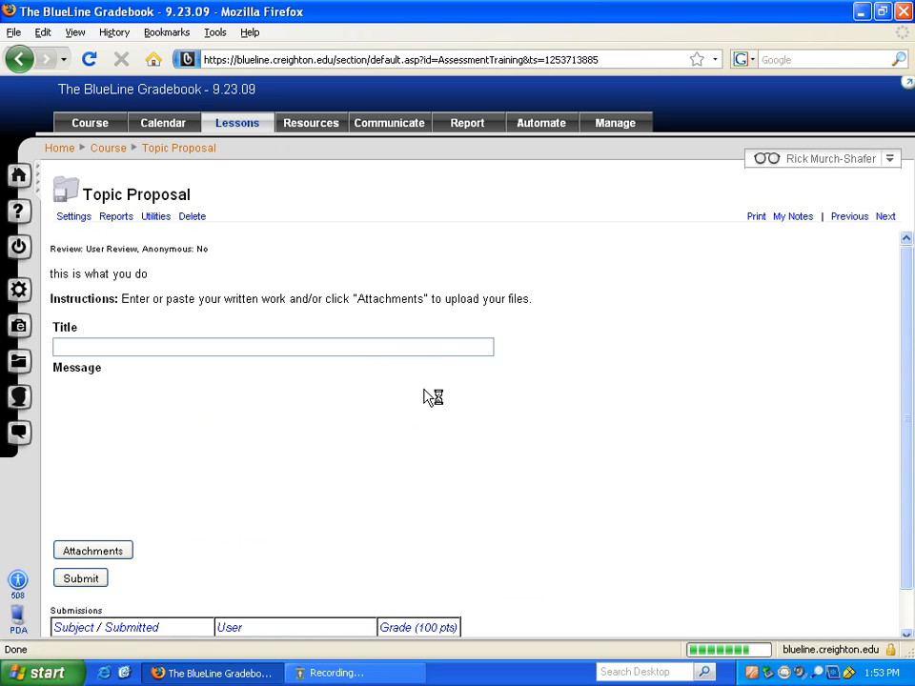
left_click_drag(905, 306, 906, 418)
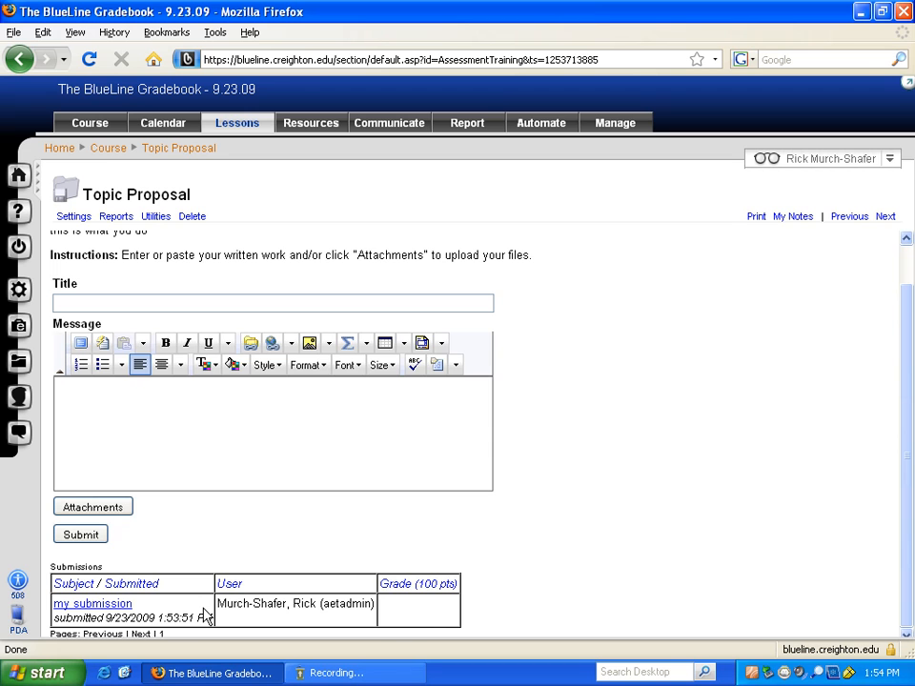
Open the "my submission" entry from the Topic Proposal submissions for grading
scroll(203, 616, "up", 1)
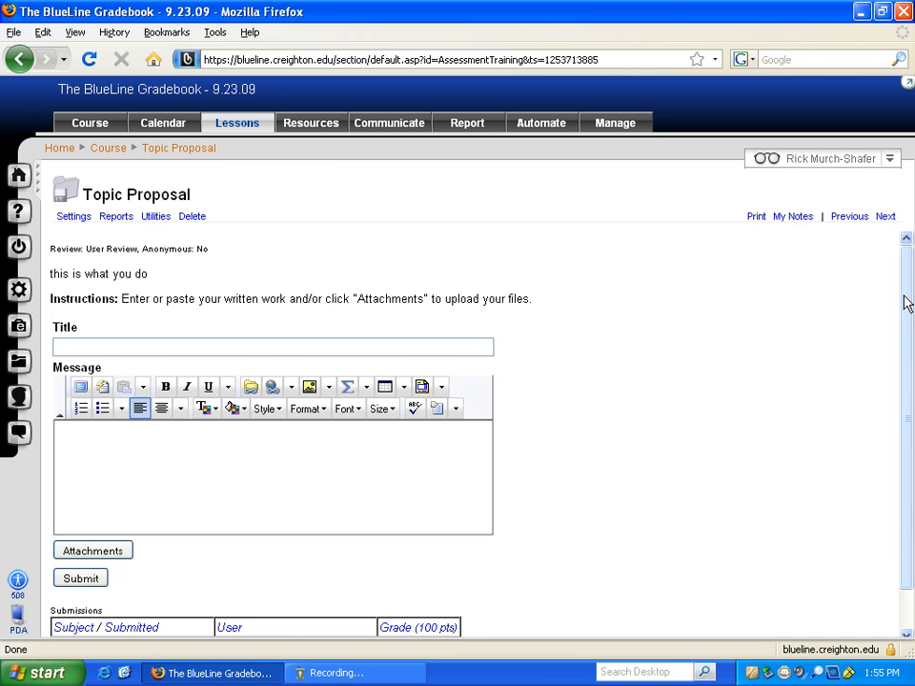
scroll(906, 303, "down", 2)
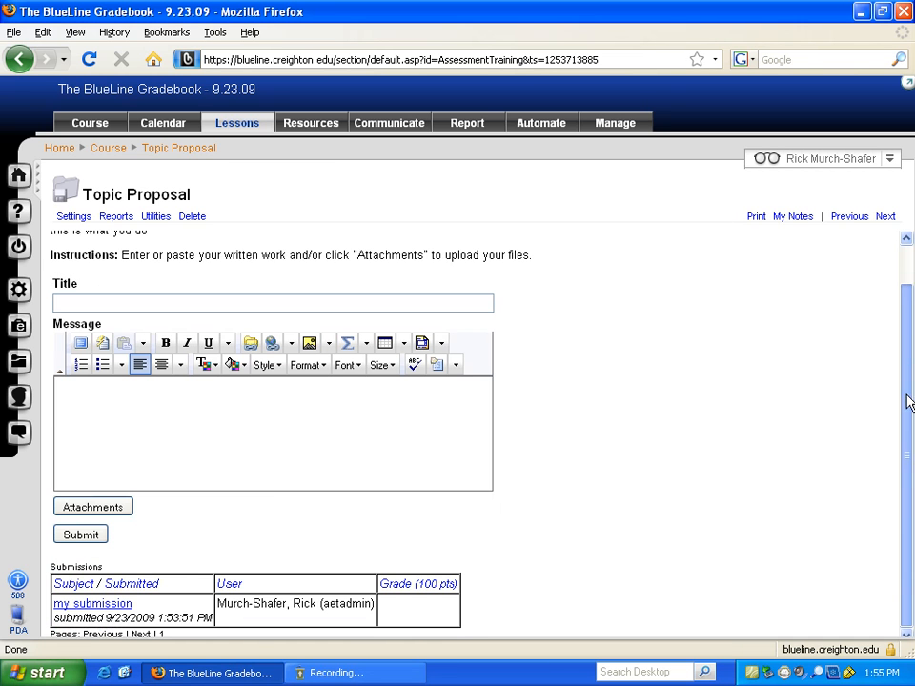
left_click(116, 607)
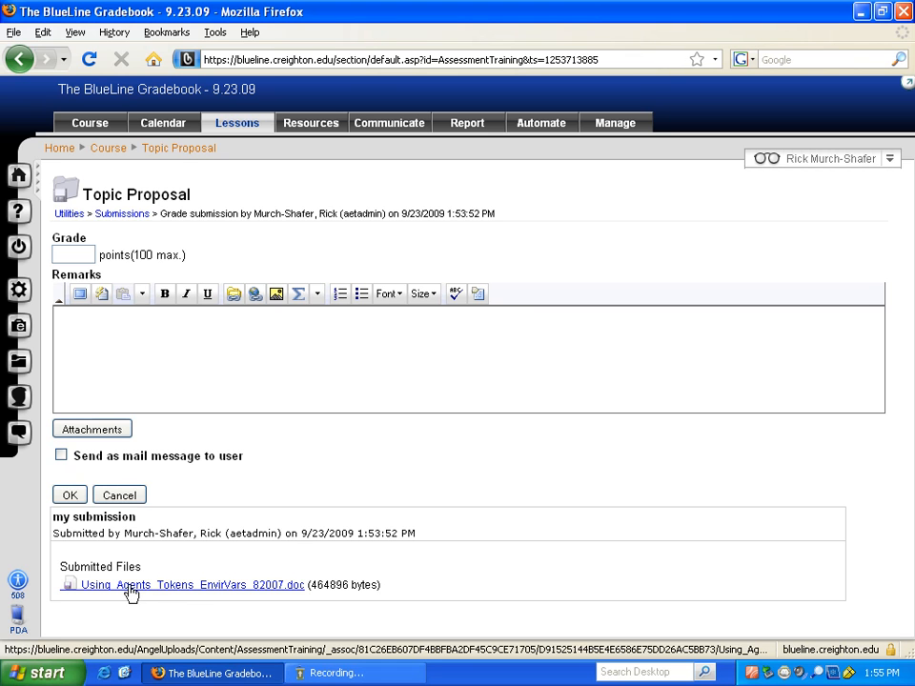
View the submitted Using_Agents_Tokens_EnvirVars_82007.doc in Word, then return to the grading form with the Downloads window closed
left_click(131, 591)
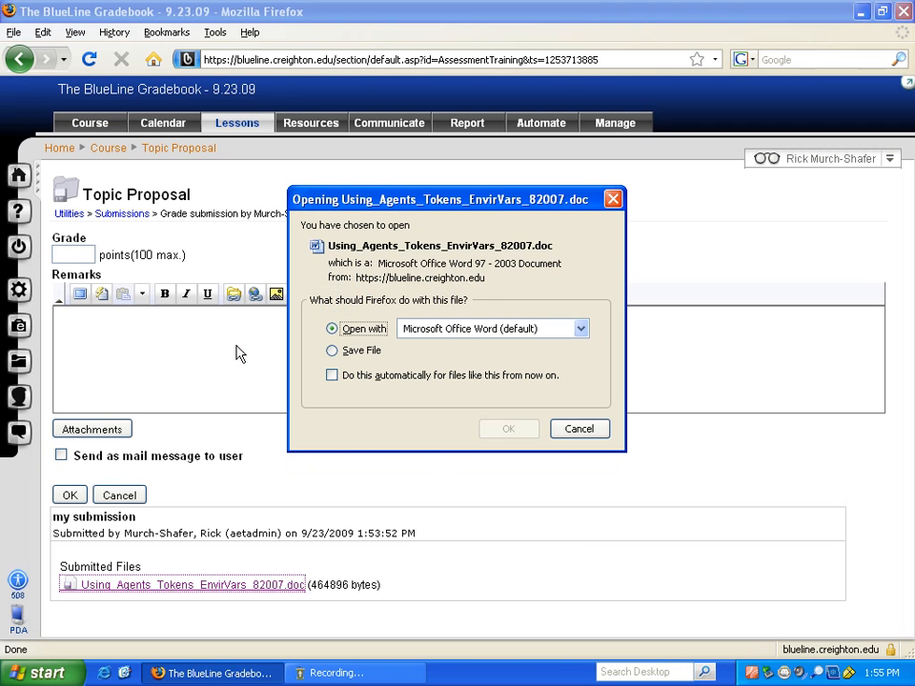
left_click(502, 431)
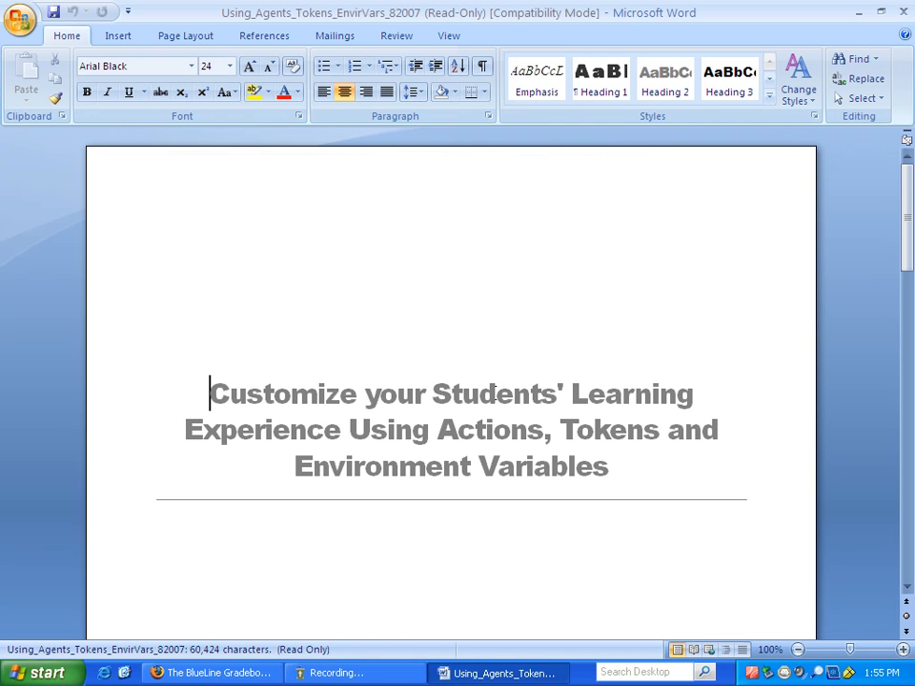
left_click(858, 12)
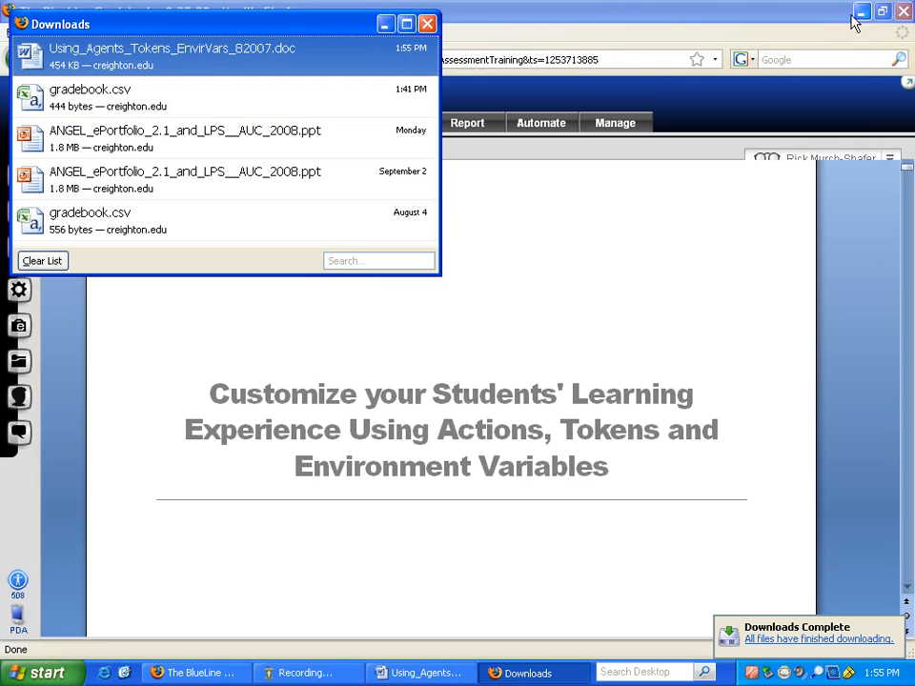
left_click(427, 23)
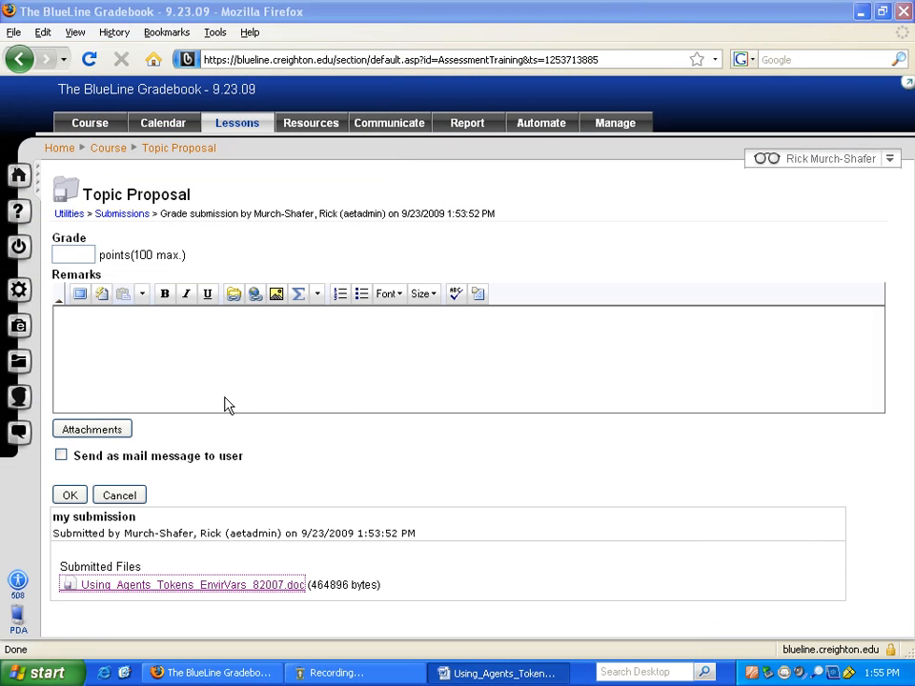
Grade the Topic Proposal submission with 25 points and the remark "not the correct assignment!"
left_click(69, 257)
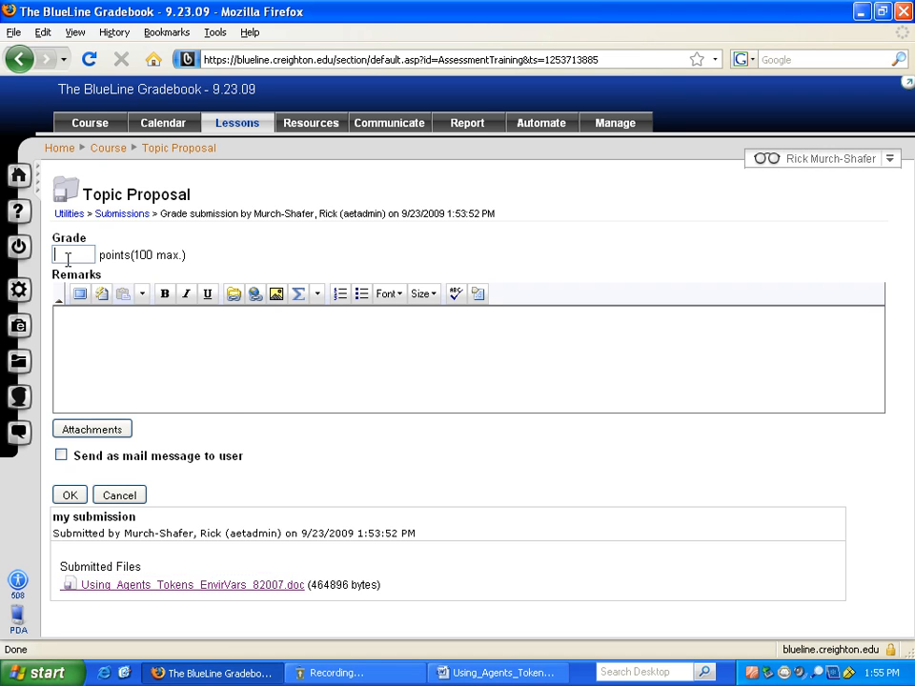
type("25")
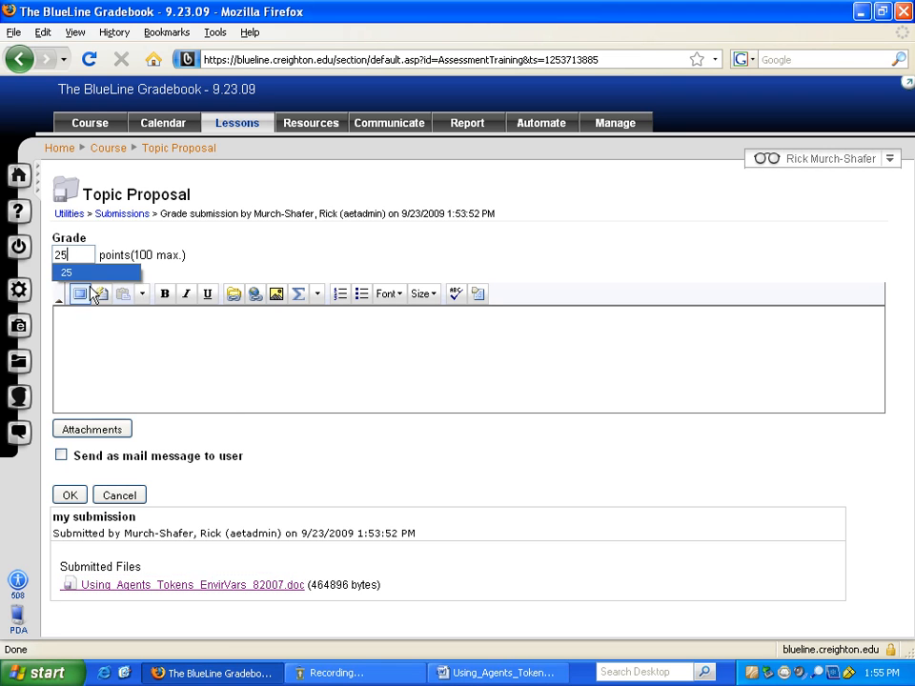
left_click(121, 326)
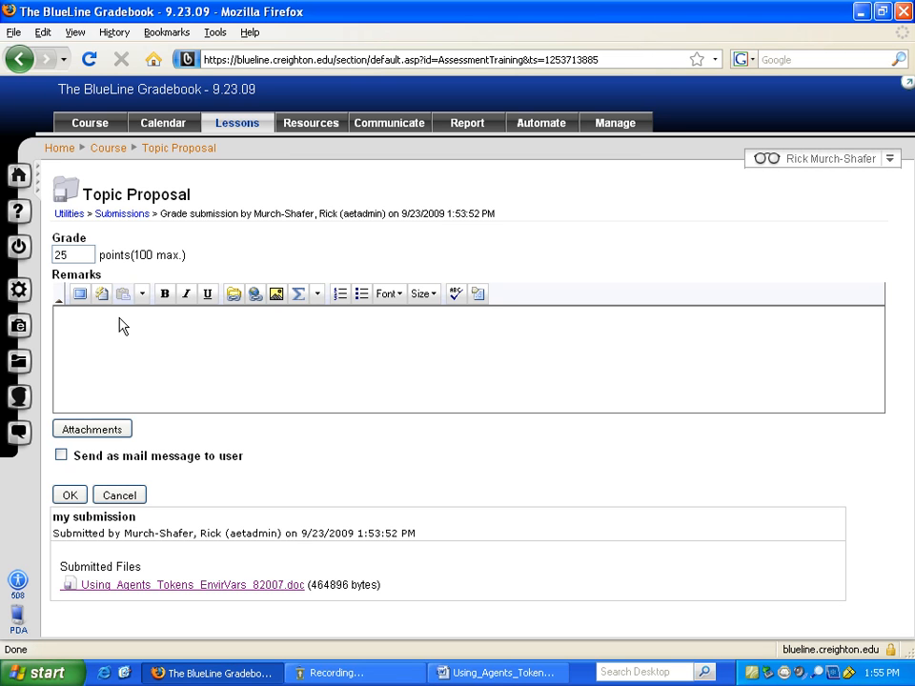
type("not the correct assignment")
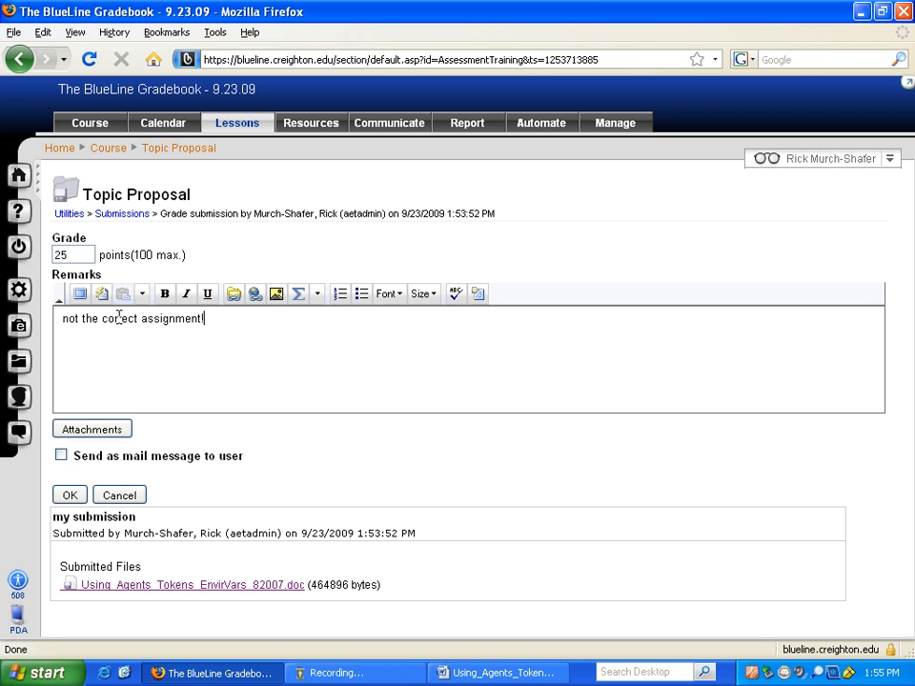
type("!")
Switch to Word to look at the submitted document's title text and the insertion tools, then minimize the document
left_click(461, 671)
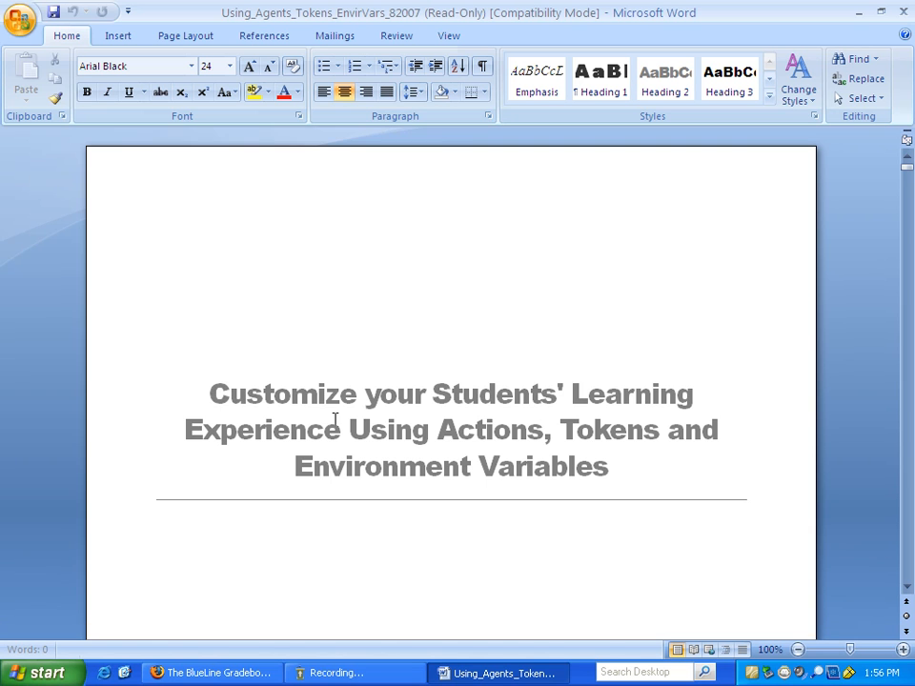
left_click_drag(557, 394, 209, 396)
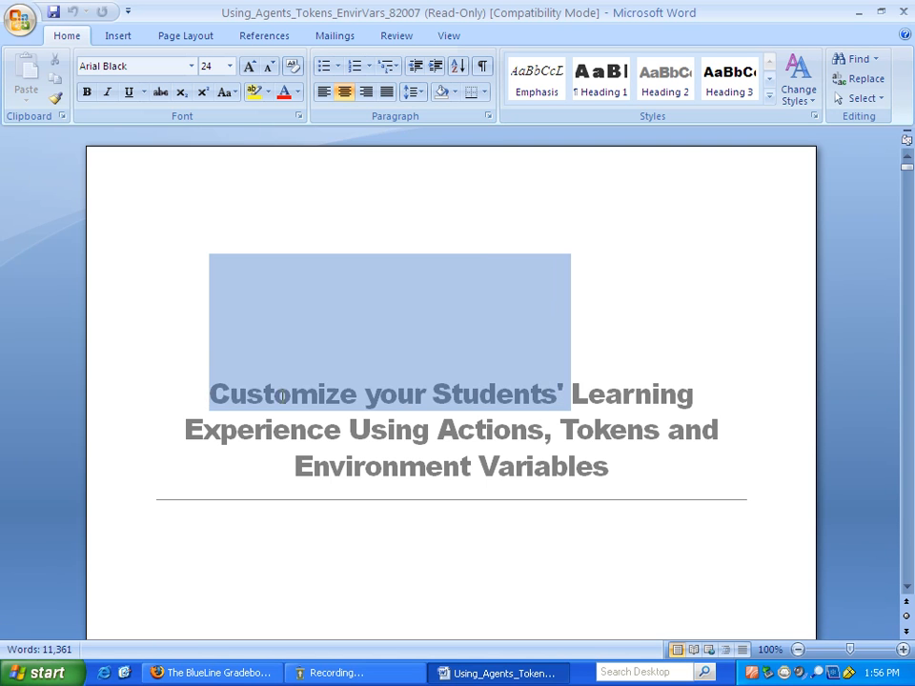
left_click(119, 38)
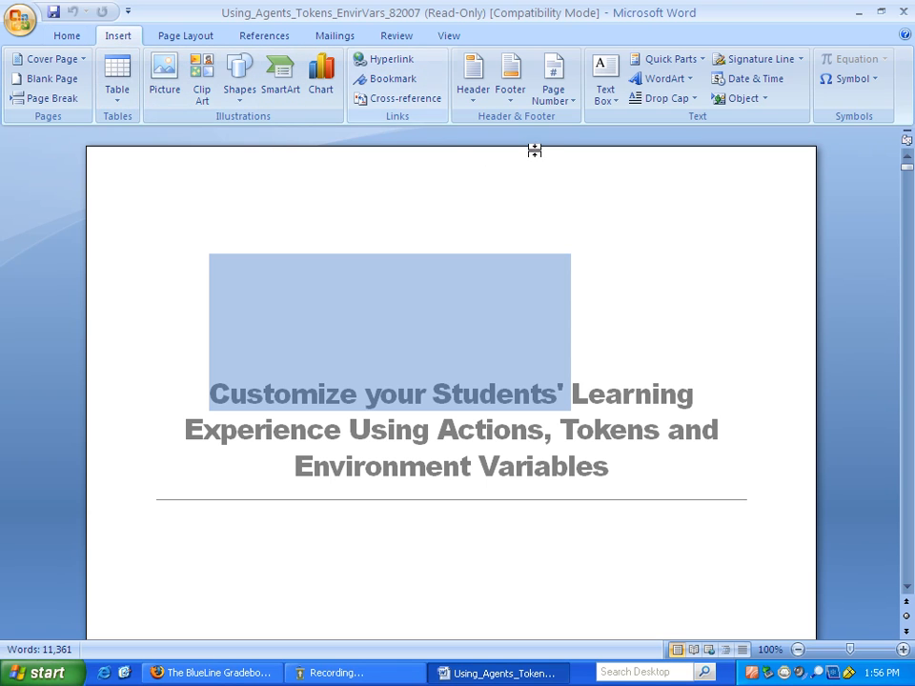
left_click(856, 12)
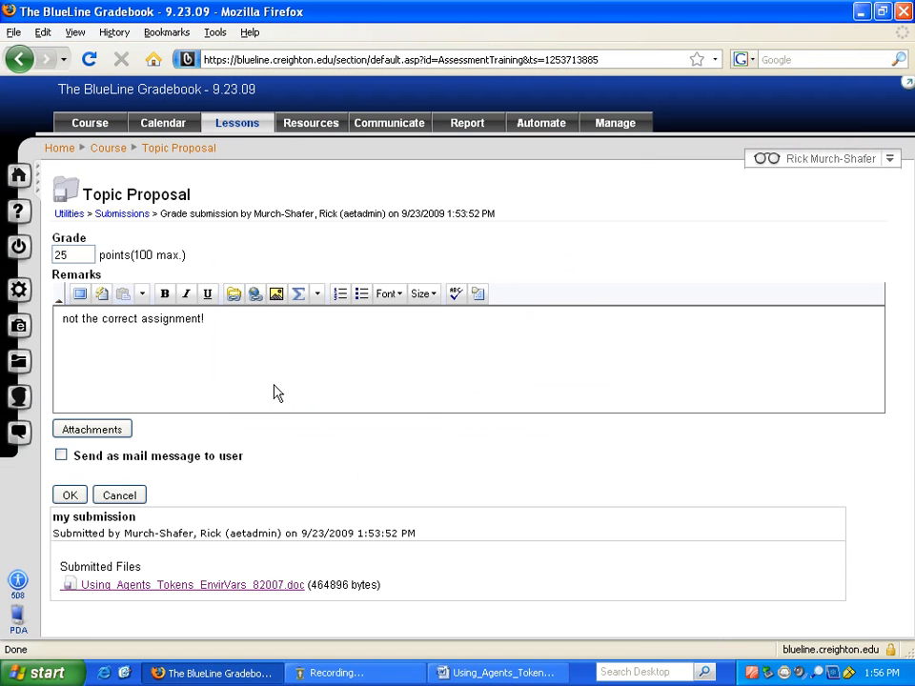
left_click(102, 435)
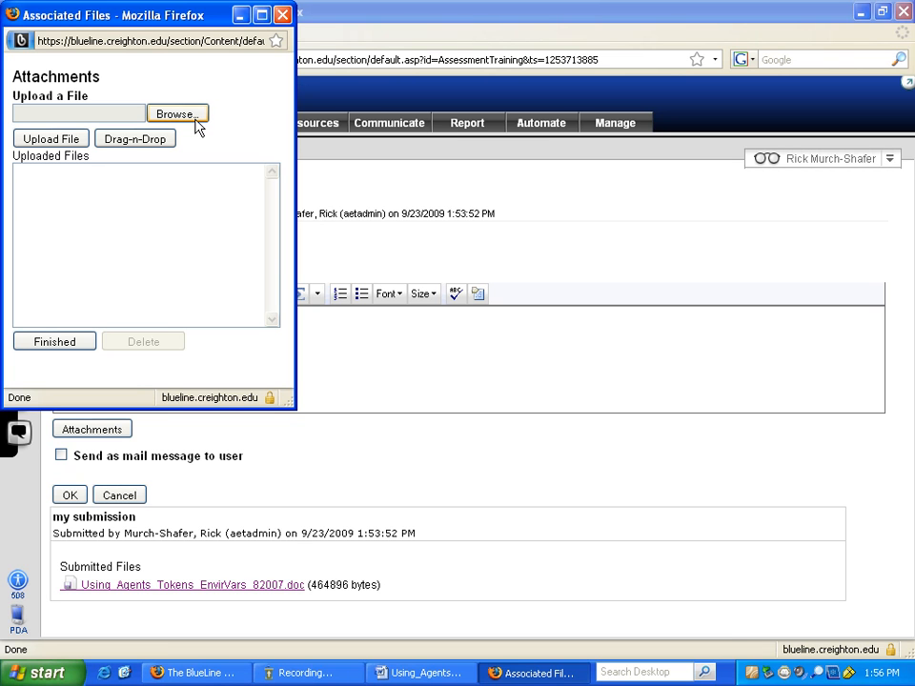
left_click(283, 15)
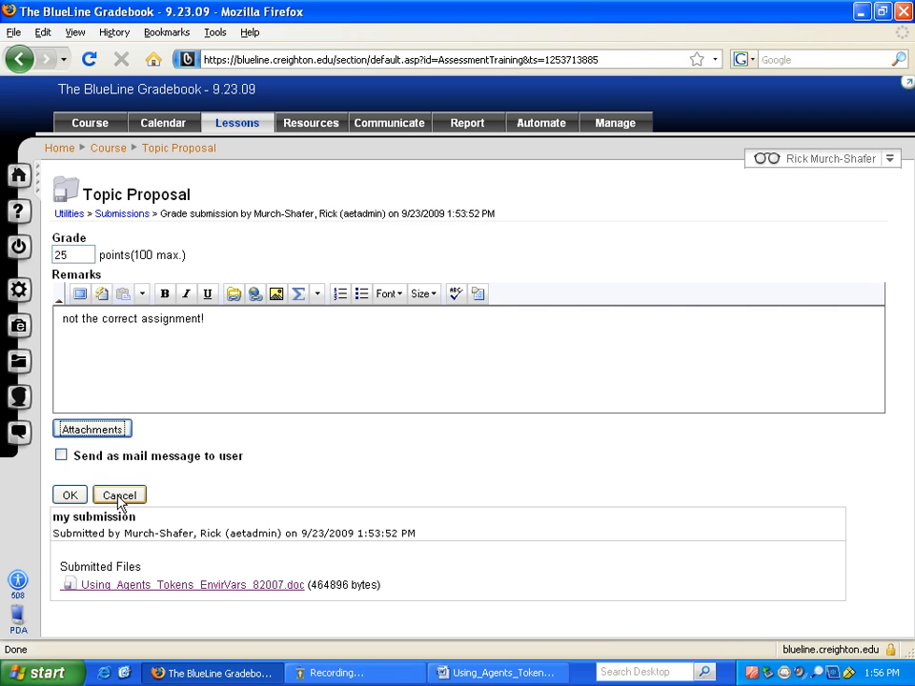
left_click(61, 456)
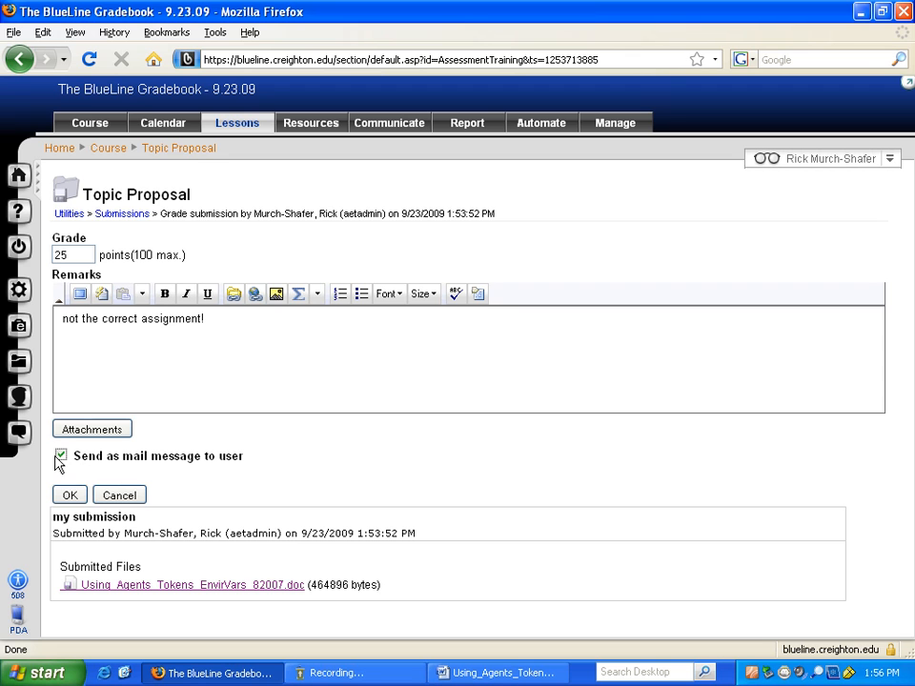
left_click(61, 456)
Save the grade and remark, and check the grade in the Topic Proposal submissions list
left_click(72, 495)
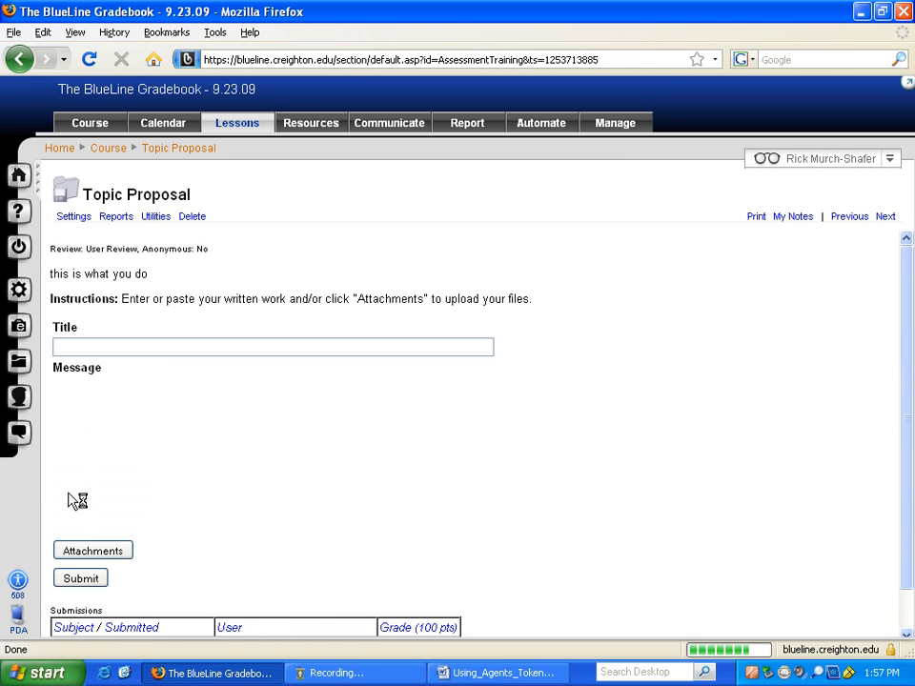
scroll(758, 566, "down", 3)
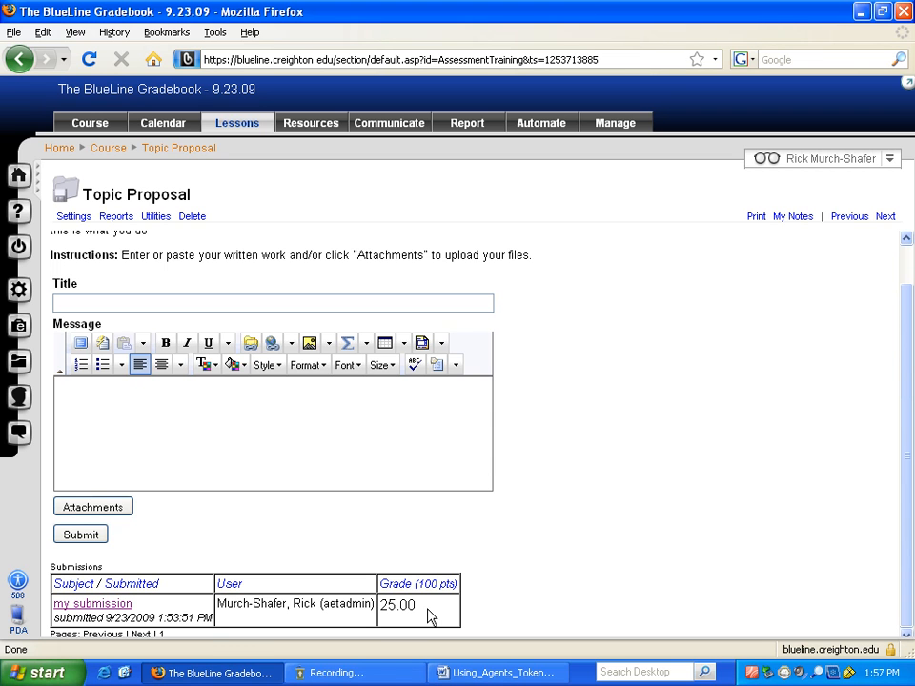
Leave the drop box, discarding unsaved changes, and view all grades in the course gradebook
left_click(612, 133)
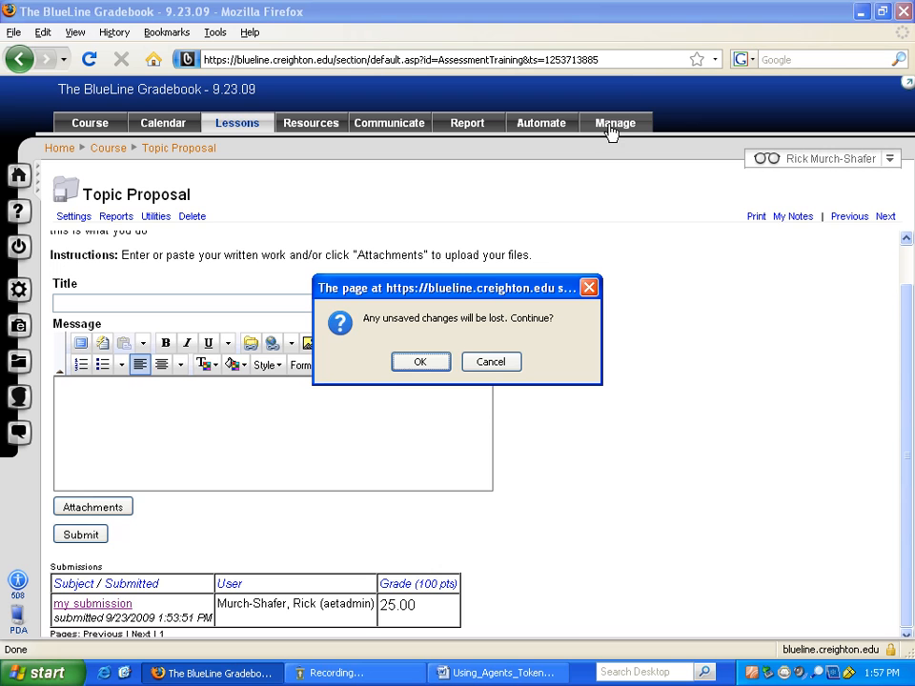
left_click(414, 363)
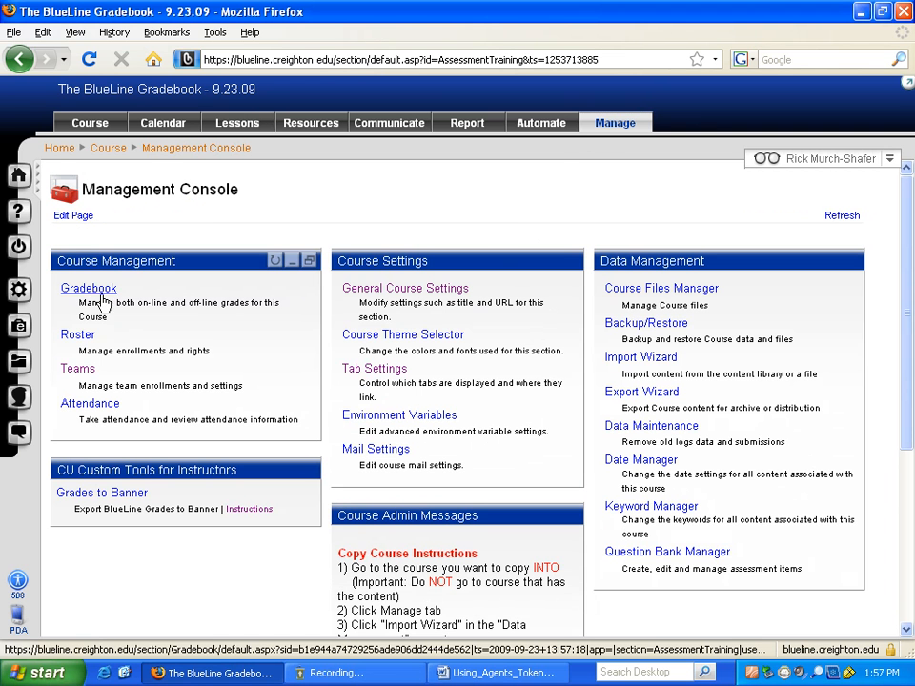
left_click(88, 290)
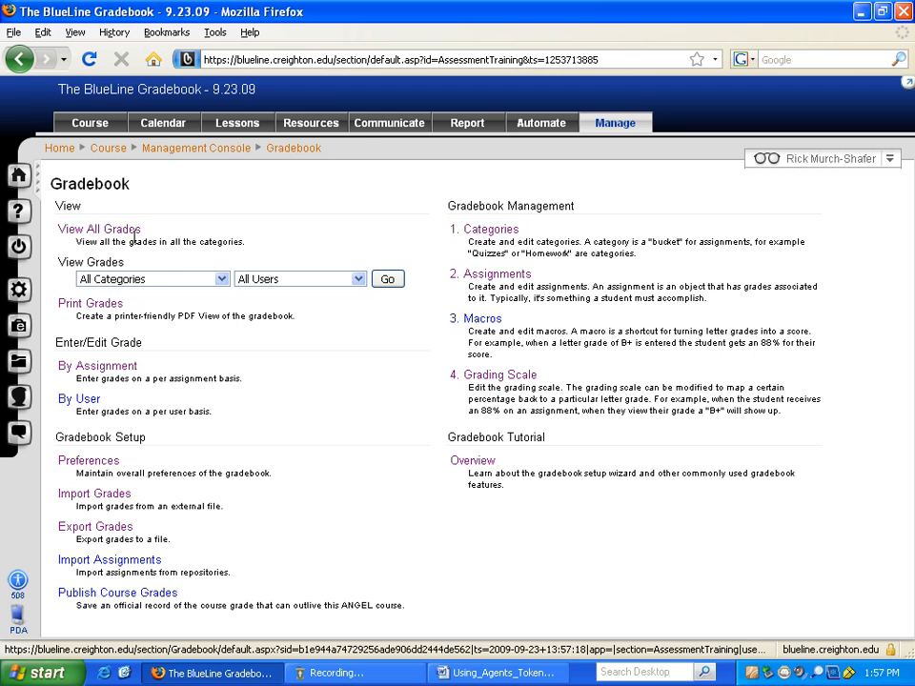
left_click(113, 232)
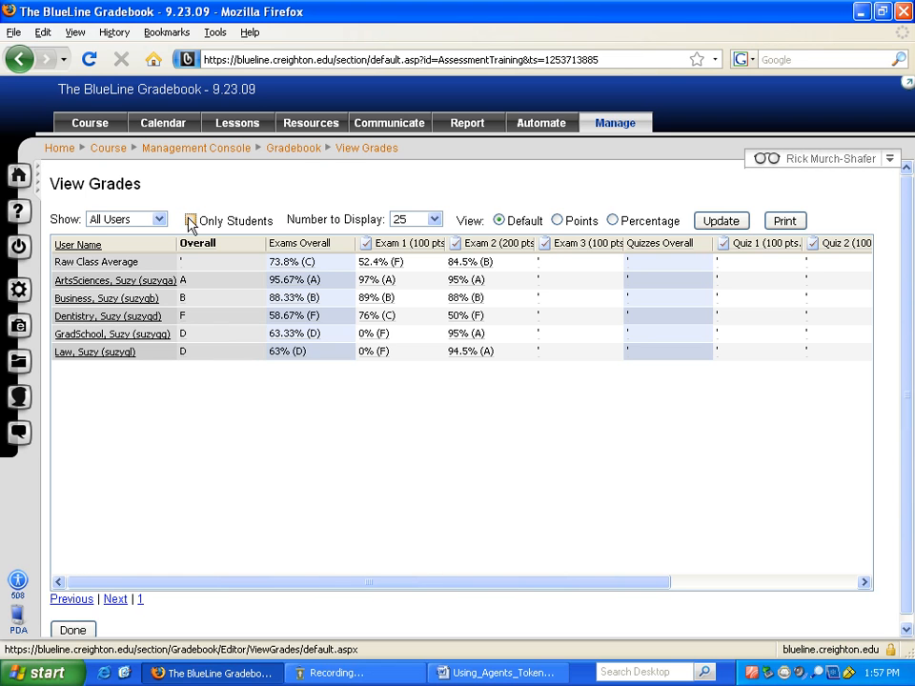
Include non-student users in the grade view, examine the Research Paper and Topic Proposal columns, and return to the gradebook's main page
left_click(190, 220)
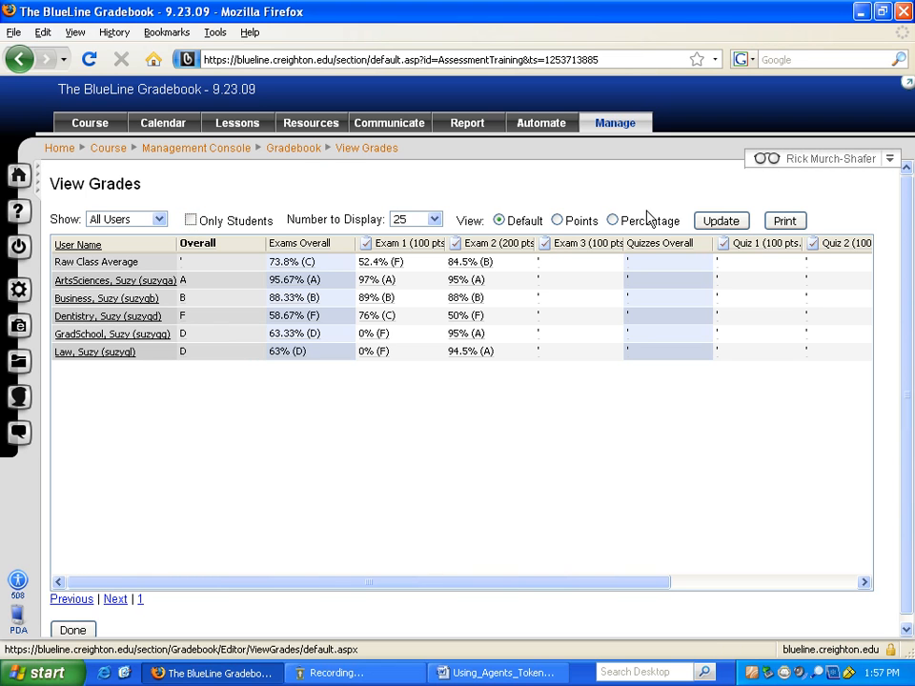
left_click(713, 224)
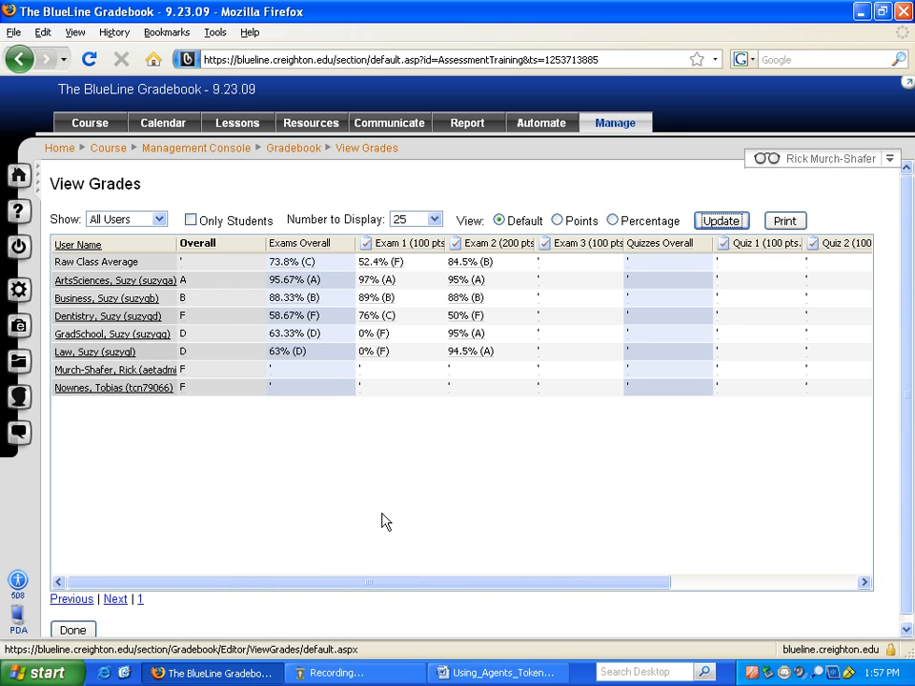
left_click_drag(226, 584, 458, 616)
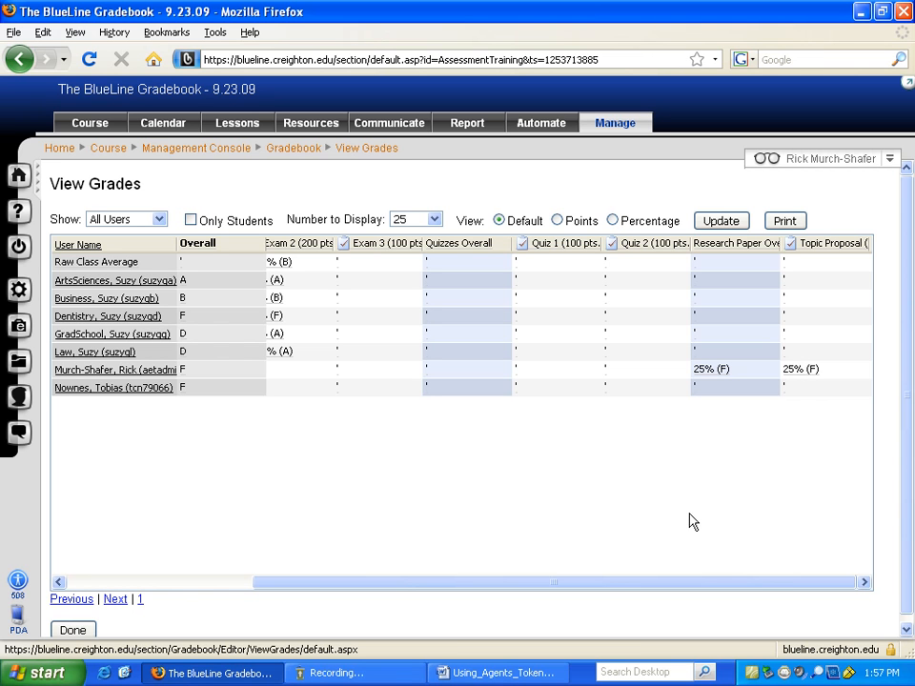
left_click(92, 582)
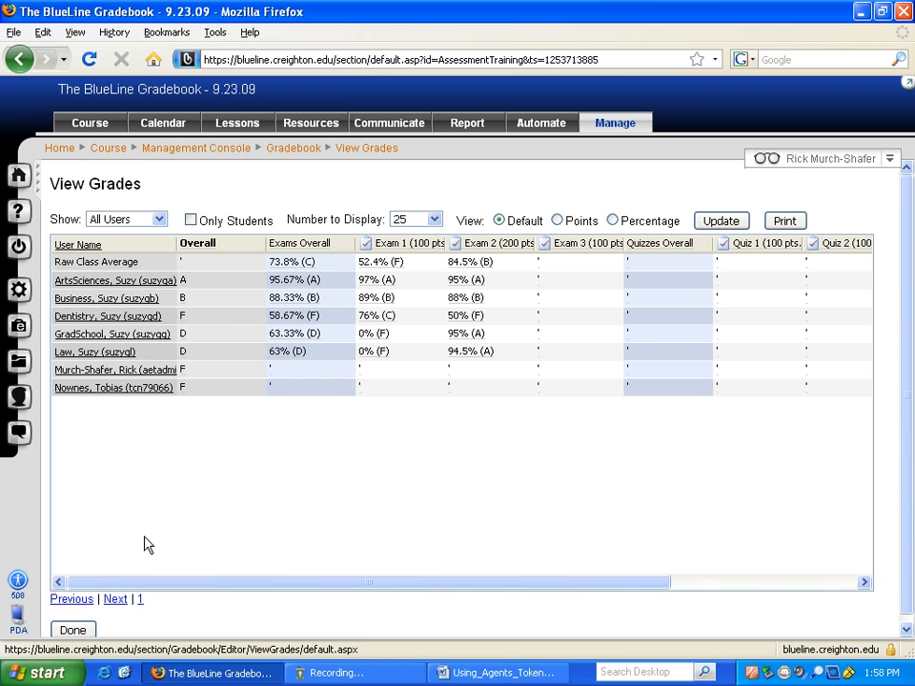
left_click(70, 631)
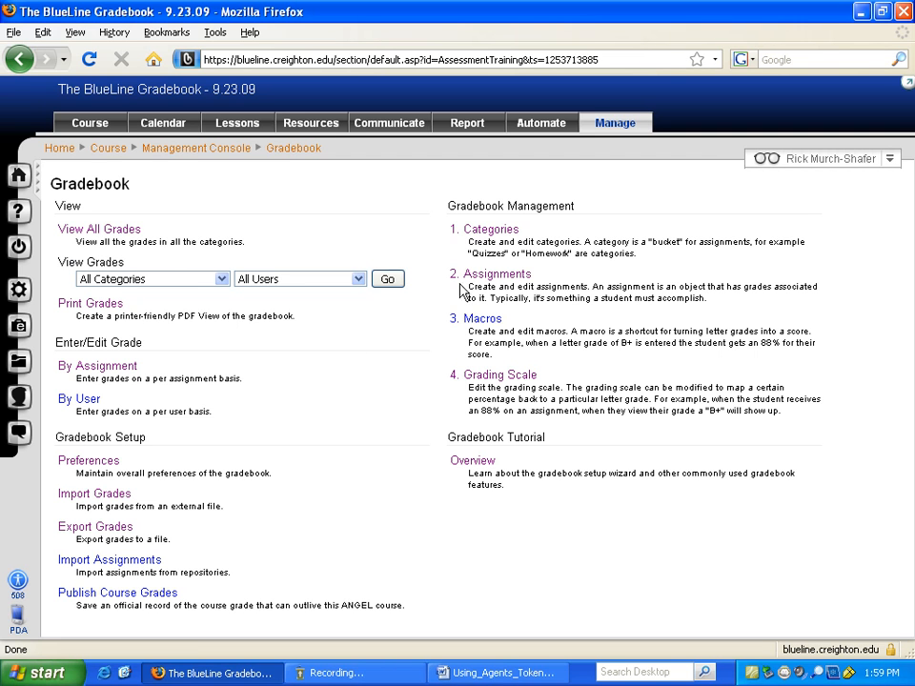
Read the Grades to Banner instructions from the Management Console, covering publishing, sending grades and limitations, then close the page
left_click(611, 127)
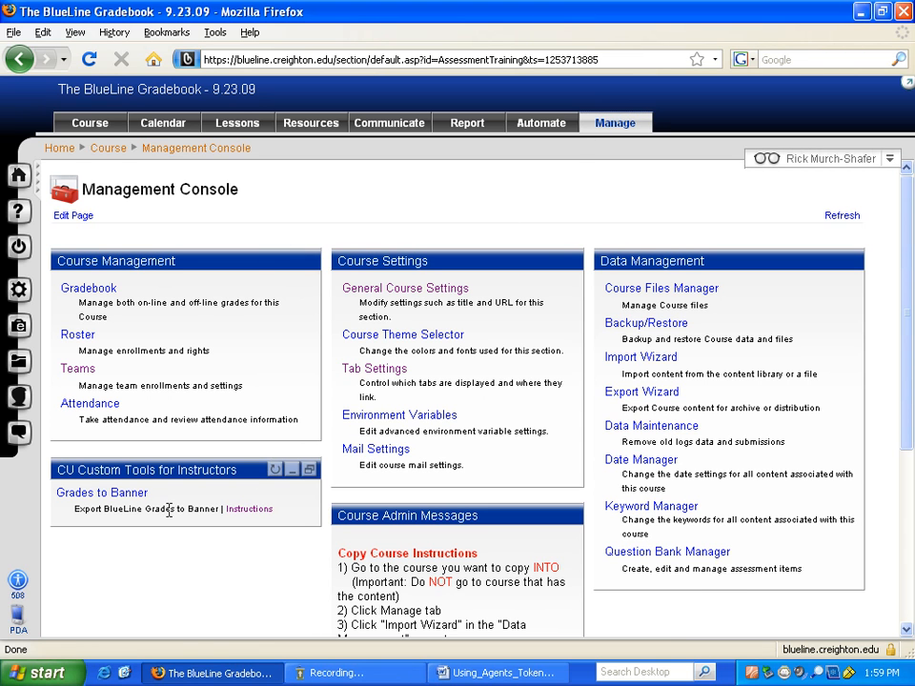
left_click(250, 511)
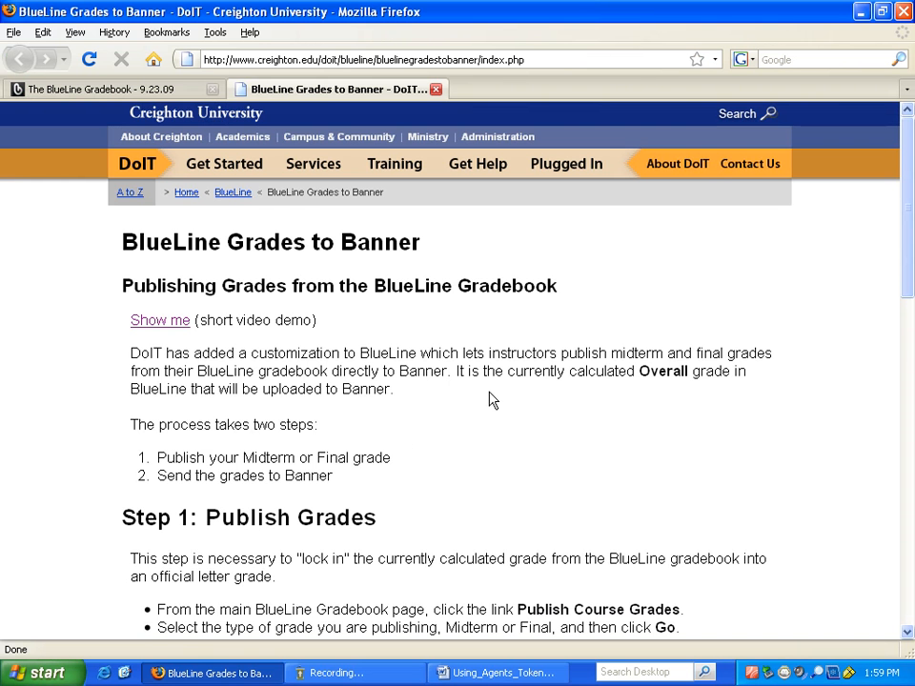
scroll(535, 392, "down", 2)
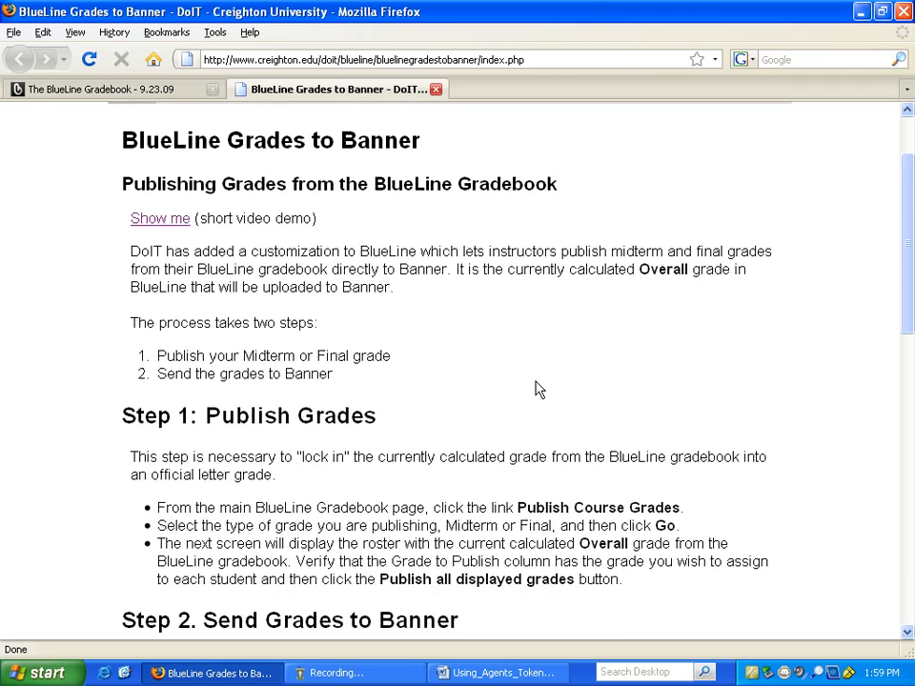
scroll(535, 388, "down", 1)
scroll(537, 388, "down", 3)
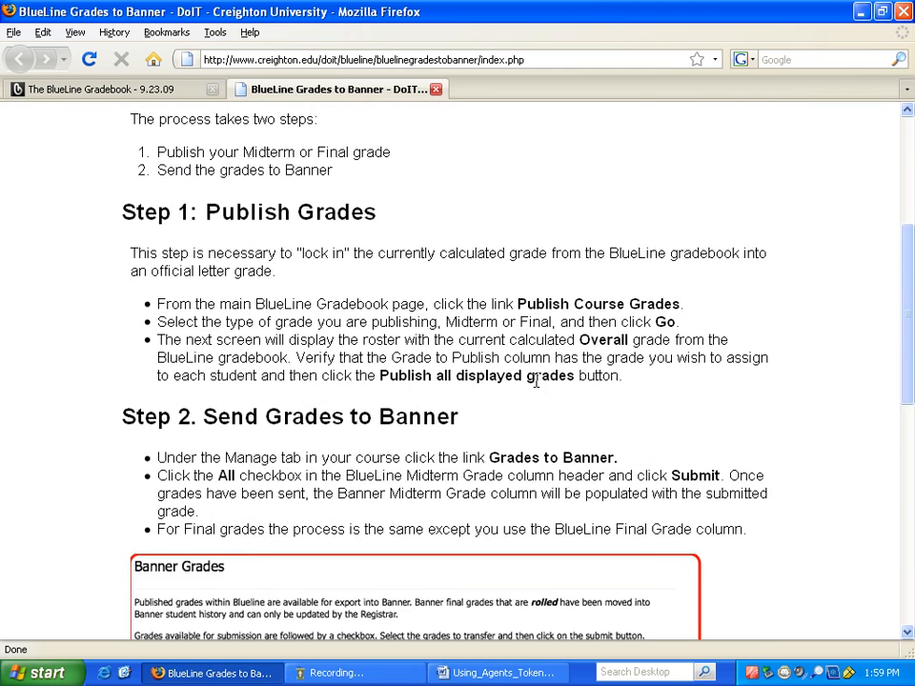
scroll(537, 383, "down", 5)
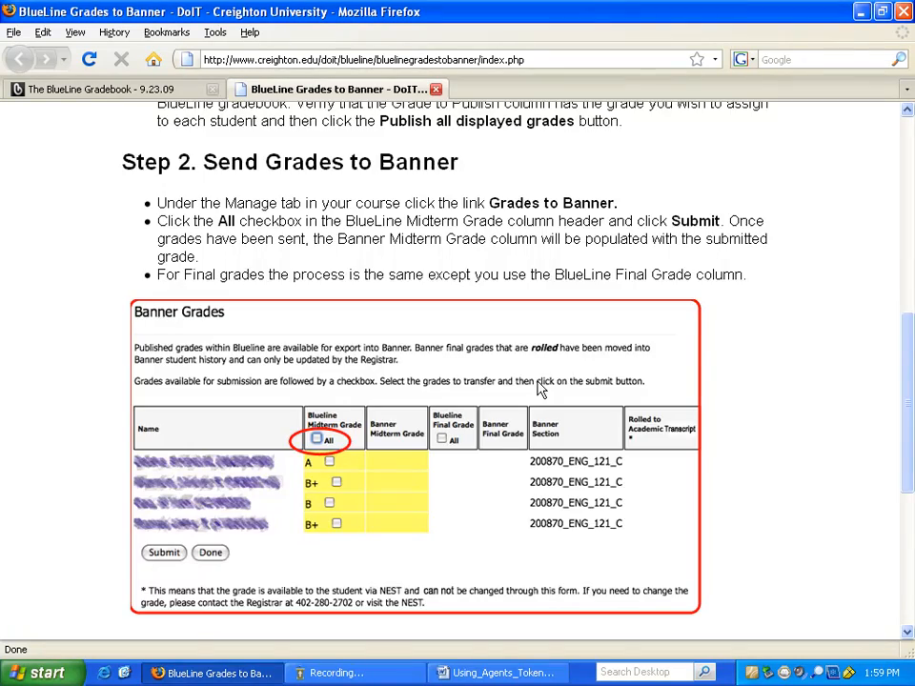
scroll(538, 388, "down", 7)
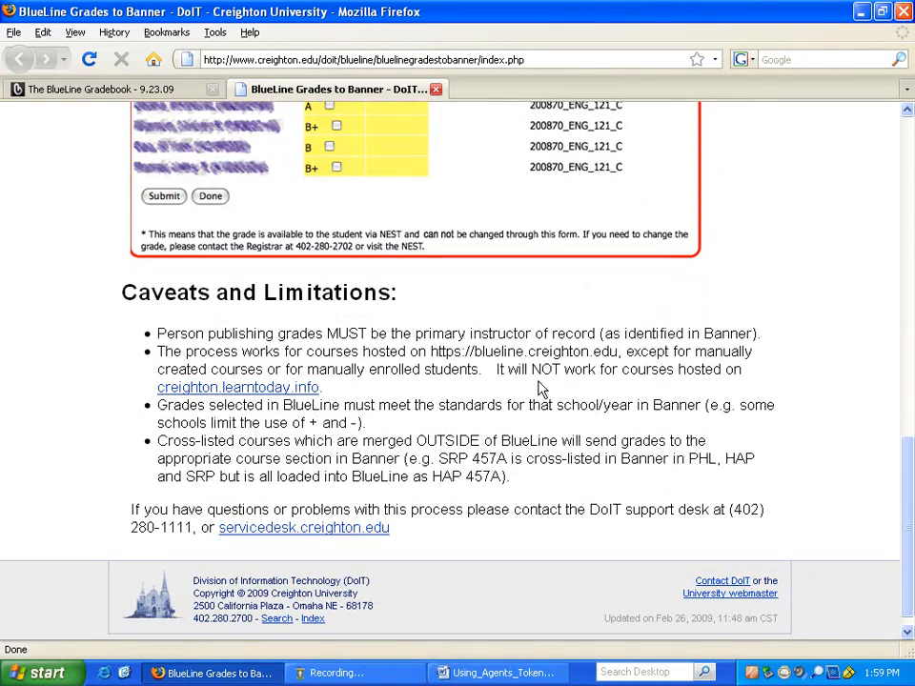
scroll(539, 389, "up", 9)
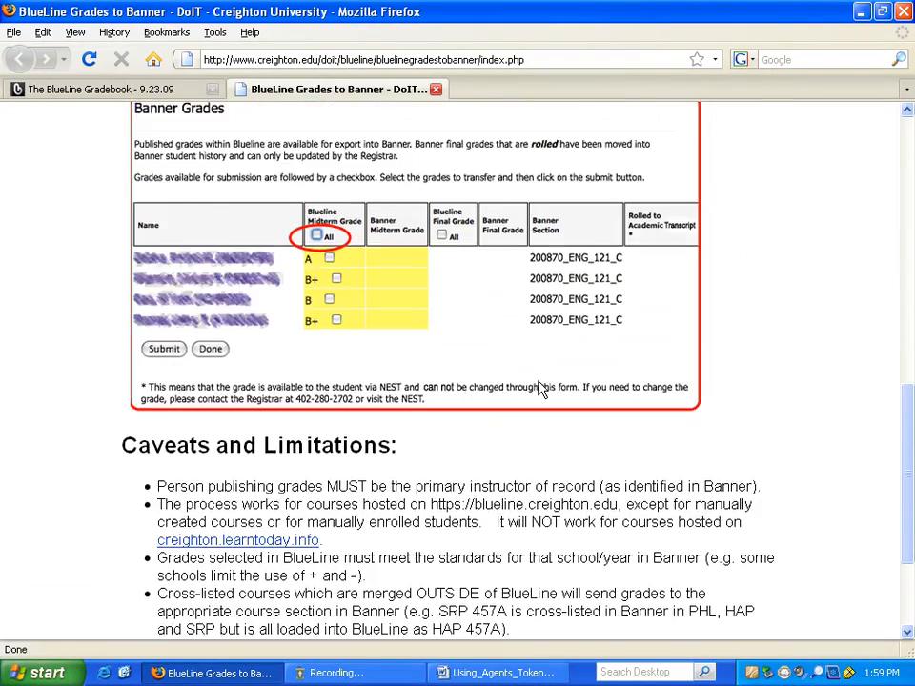
scroll(538, 381, "up", 6)
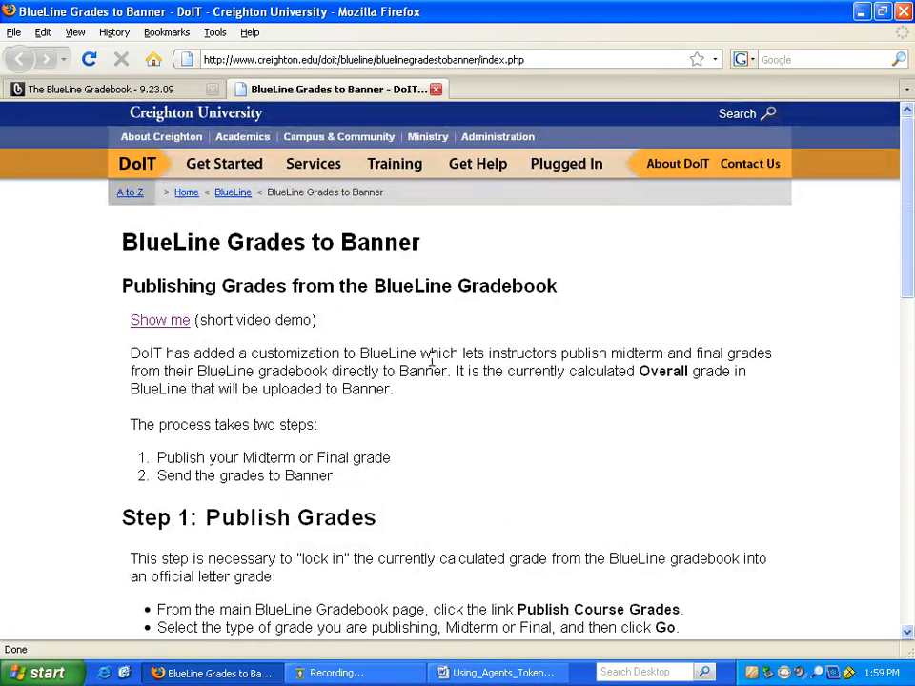
left_click(435, 90)
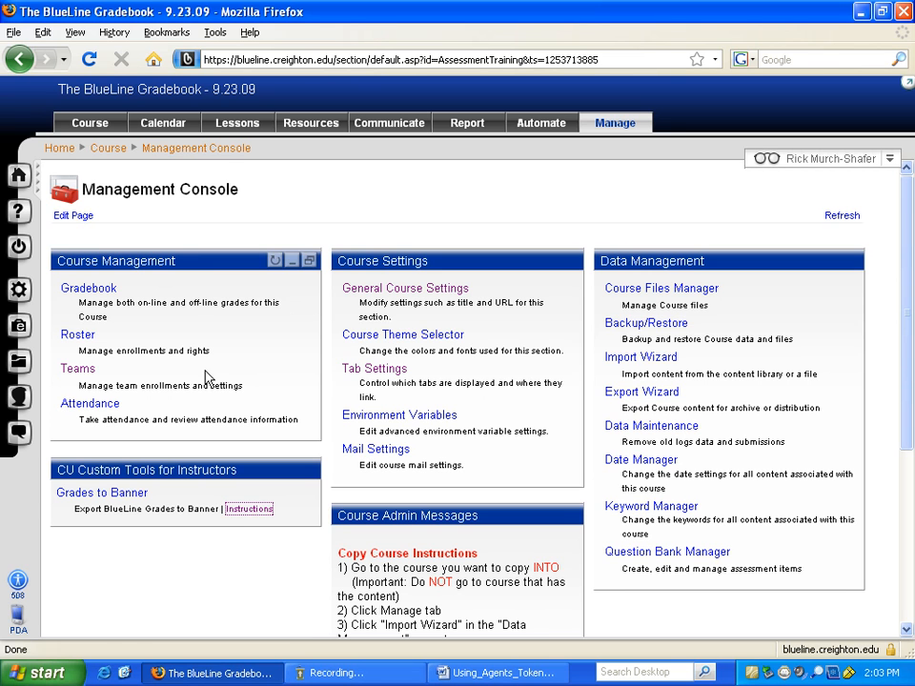
Limit the Attendance Manager's days of the week to Tuesday and Thursday and save the preferences
left_click(105, 411)
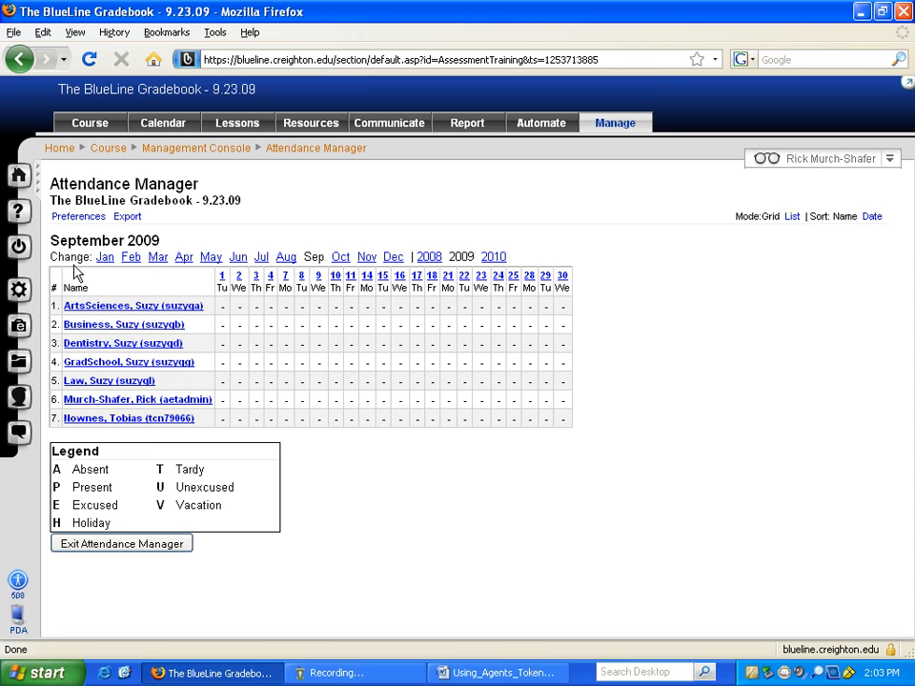
left_click(77, 216)
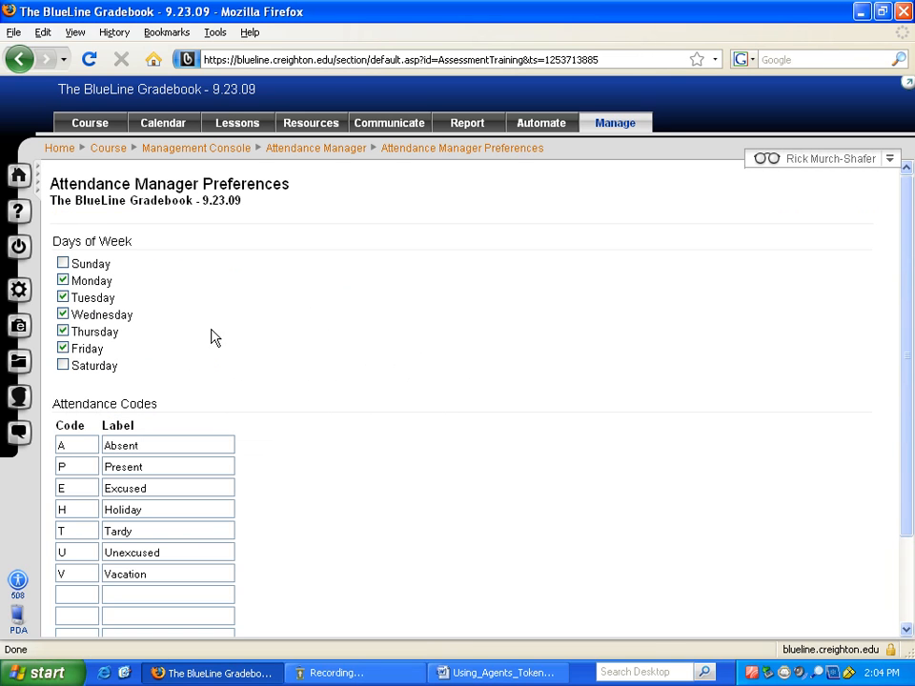
left_click(63, 280)
left_click(63, 314)
left_click(63, 349)
scroll(318, 420, "down", 1)
scroll(320, 425, "down", 1)
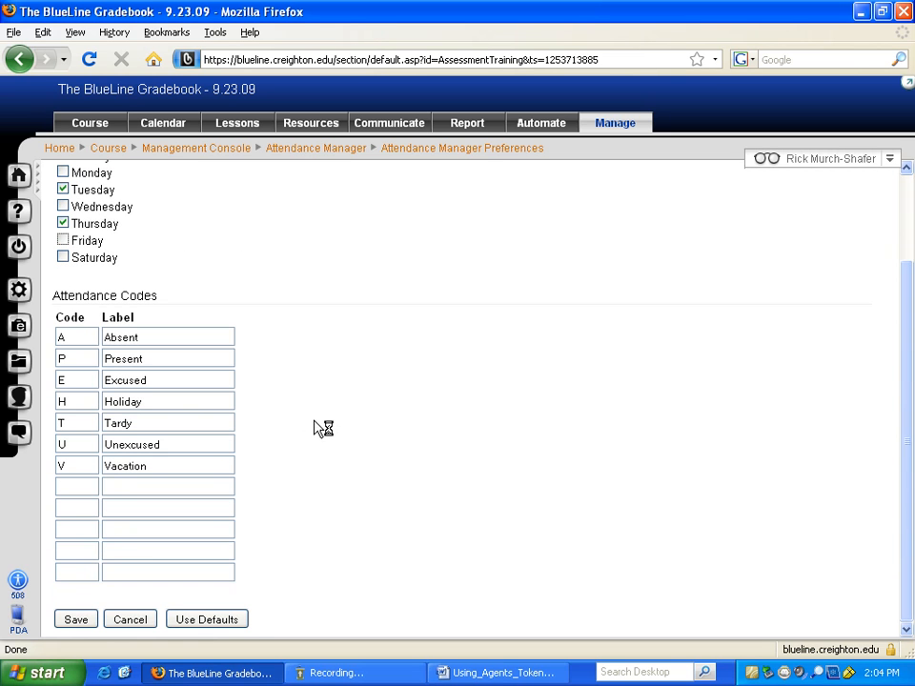
left_click(76, 621)
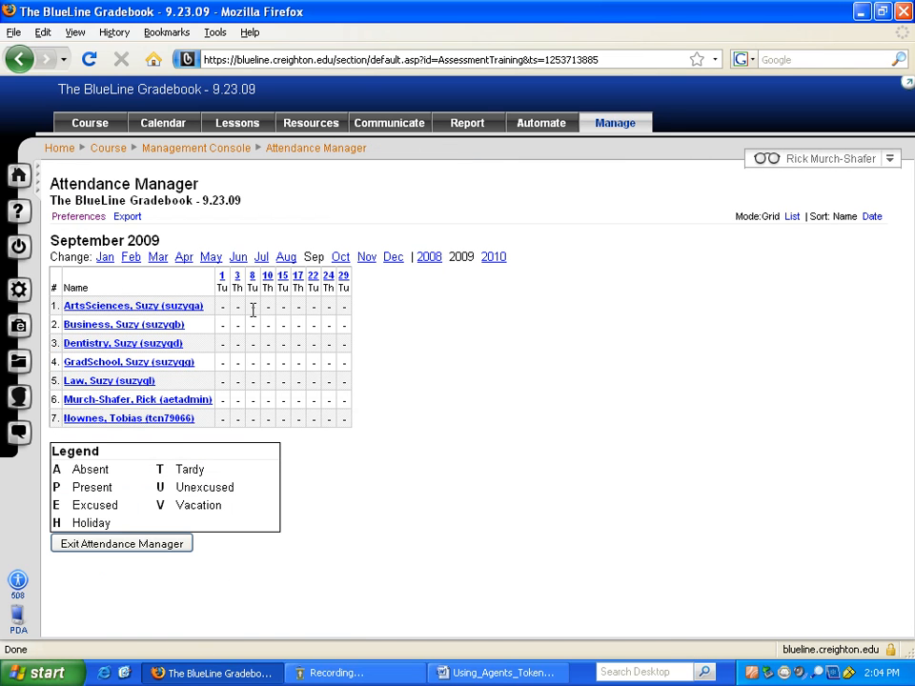
Open the attendance entry for Thursday, September 17, 2009 and mark the first two listed students as A (absent)
left_click(297, 278)
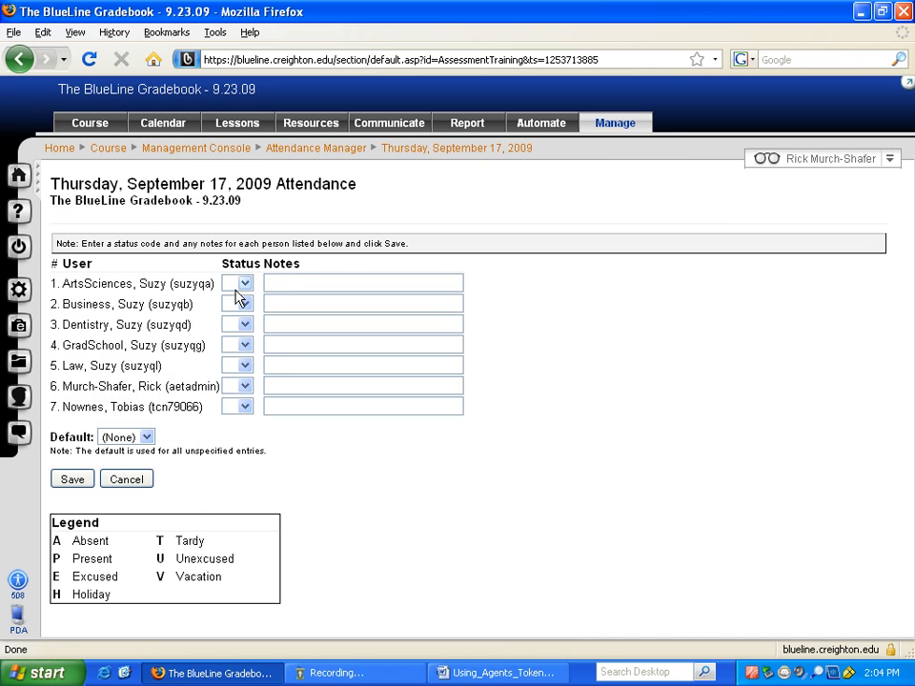
left_click(244, 281)
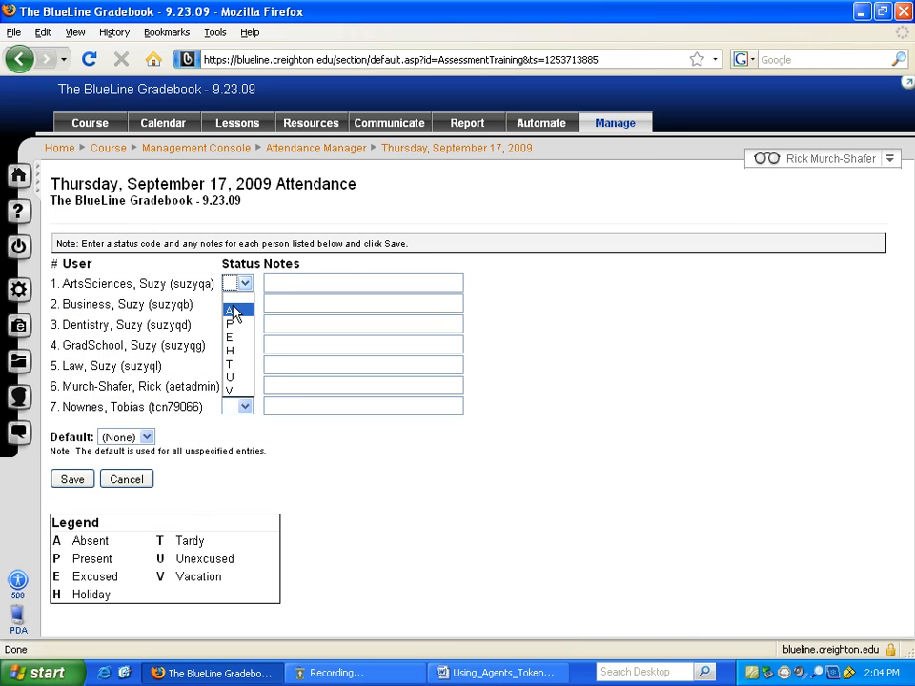
left_click(233, 311)
left_click(239, 307)
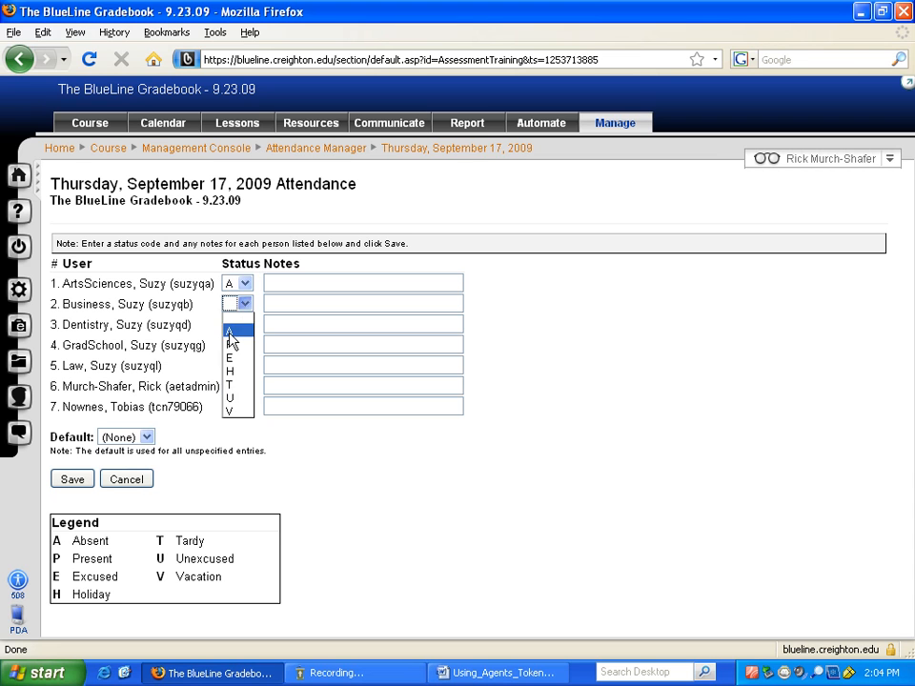
left_click(231, 336)
left_click(245, 326)
left_click(240, 369)
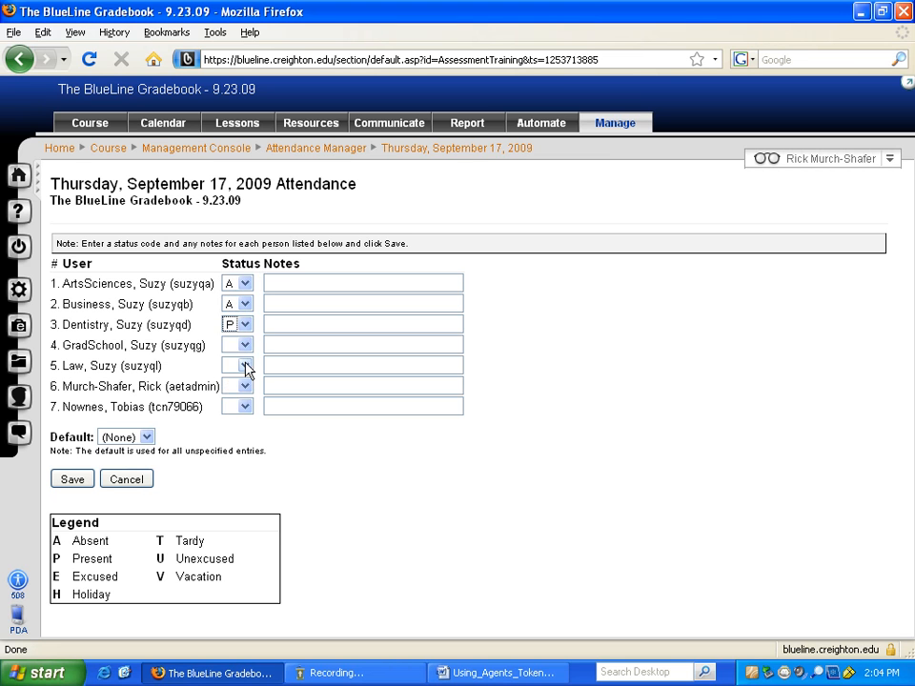
left_click(245, 347)
left_click(239, 385)
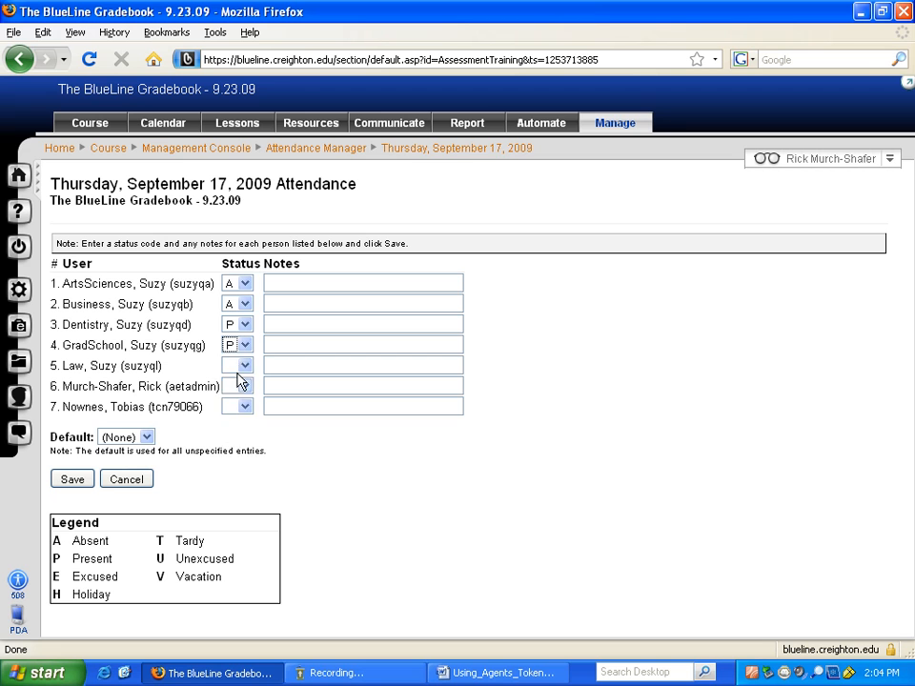
left_click(242, 369)
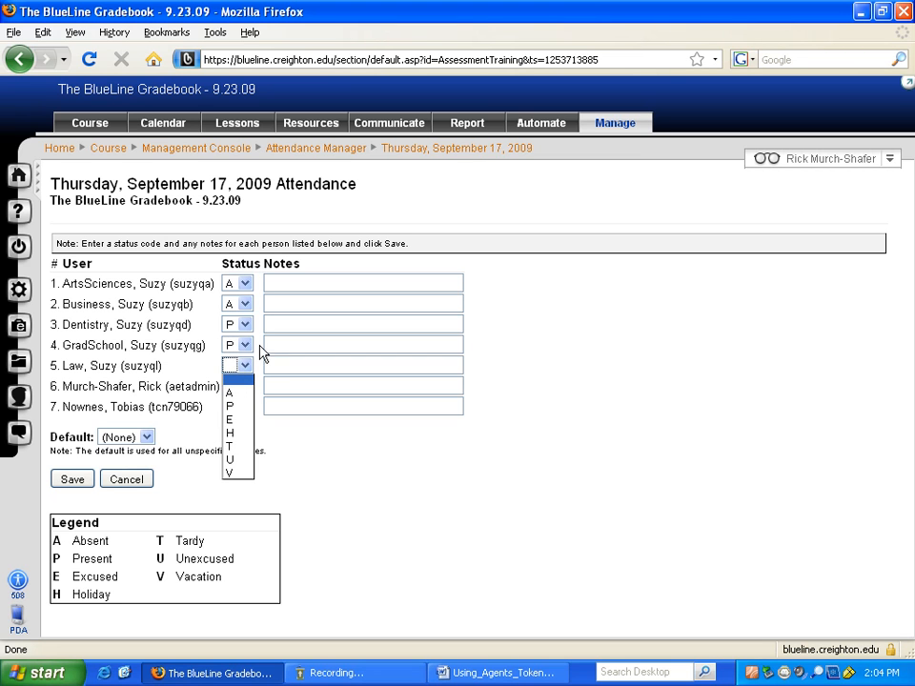
left_click(256, 350)
left_click(242, 345)
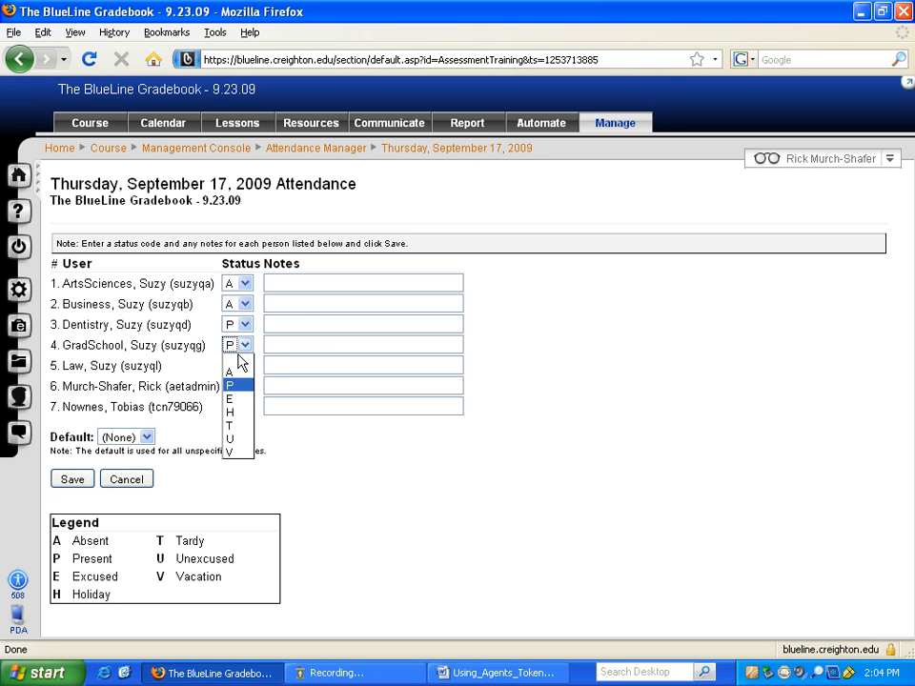
left_click(239, 365)
left_click(243, 326)
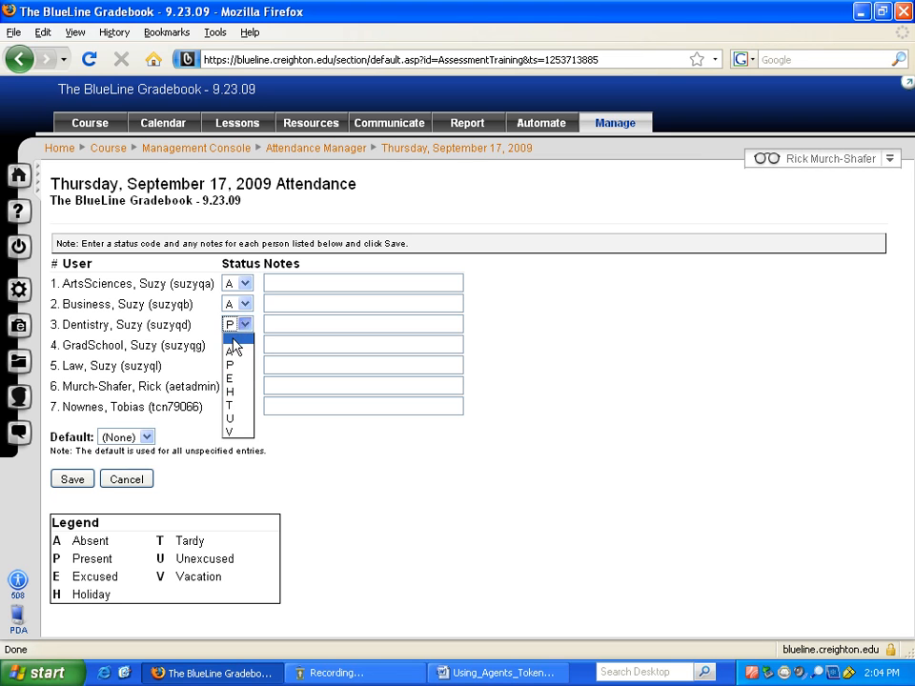
left_click(238, 339)
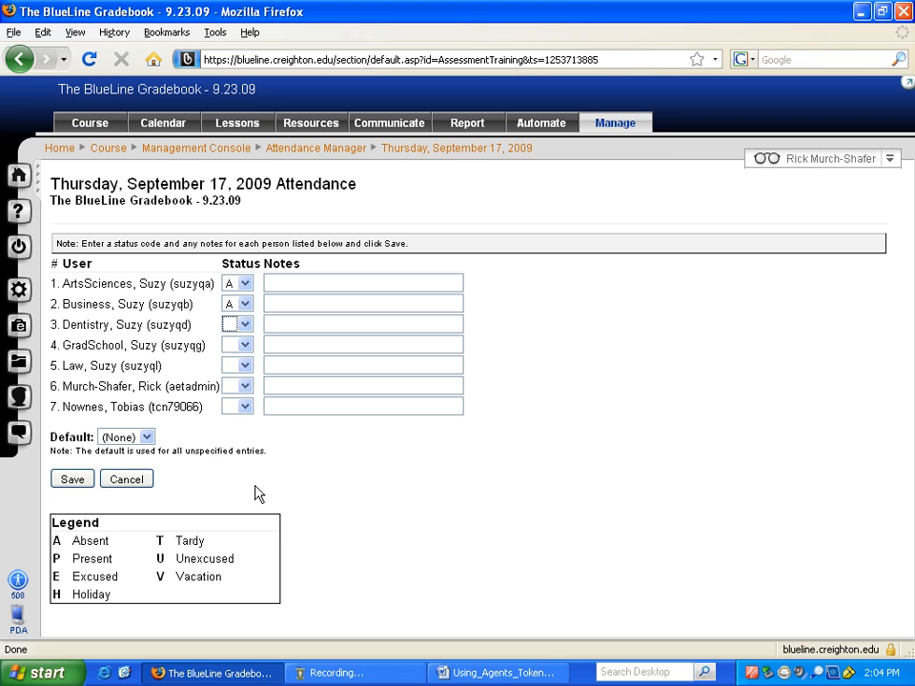
Set the default status for all unspecified entries to P (present) and save the day's attendance
left_click(147, 438)
left_click(129, 482)
left_click(71, 481)
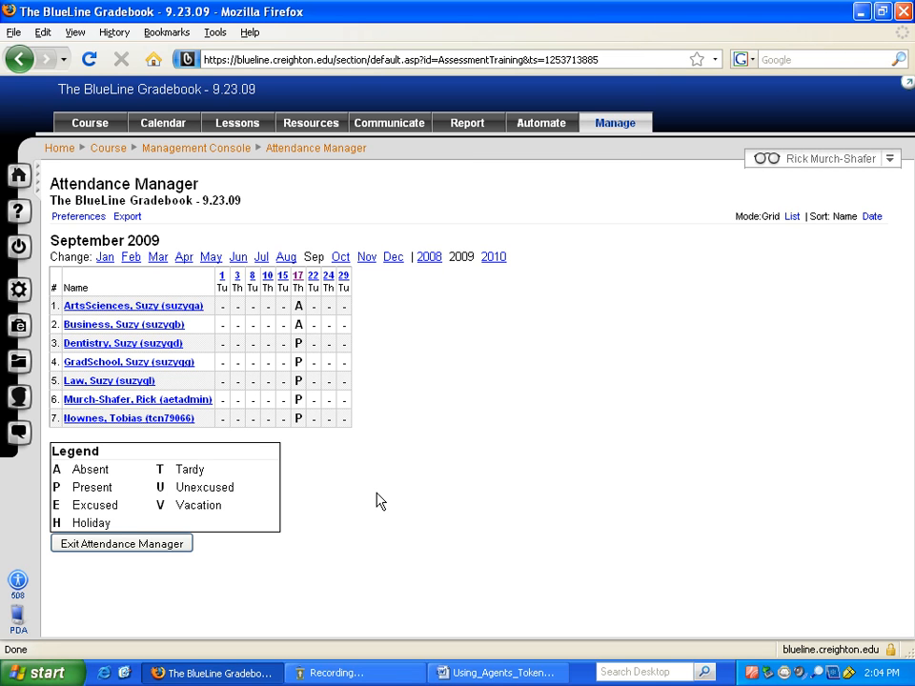
View the first listed student's attendance record, check the attendance export options without downloading, and return to the September grid
left_click(125, 306)
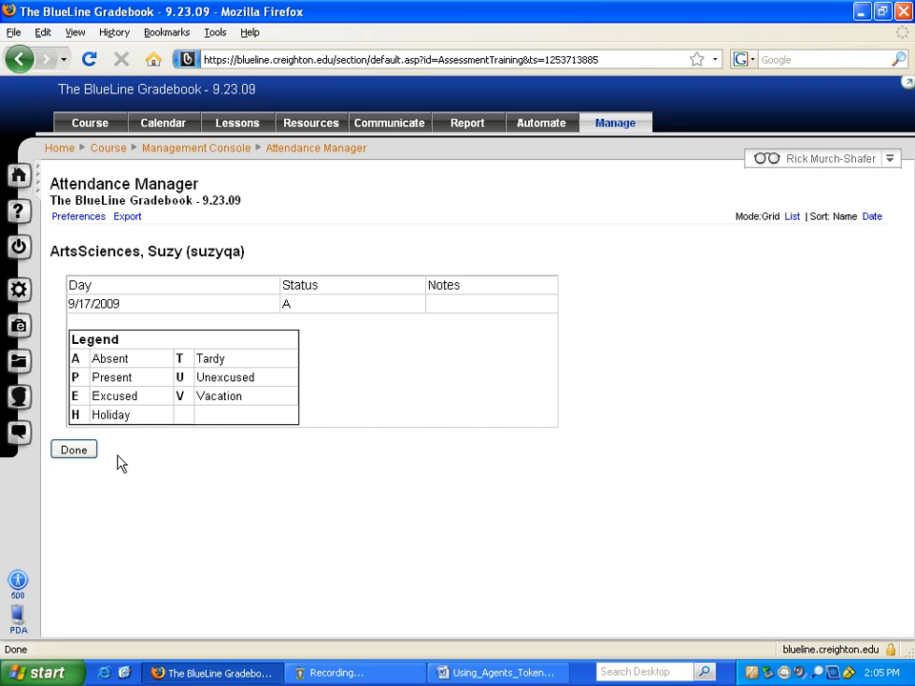
left_click(129, 217)
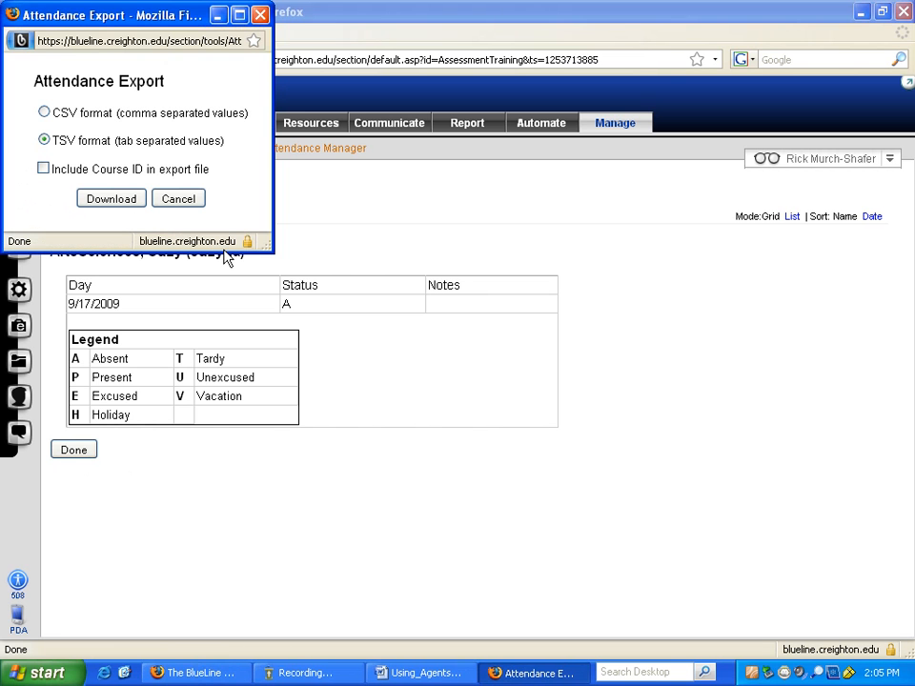
left_click(185, 201)
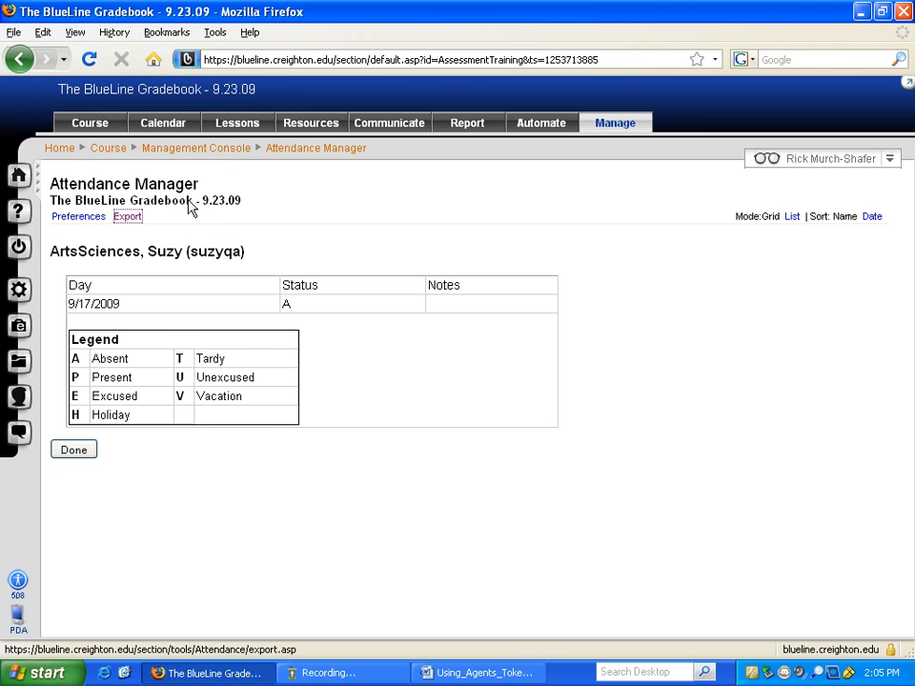
left_click(87, 448)
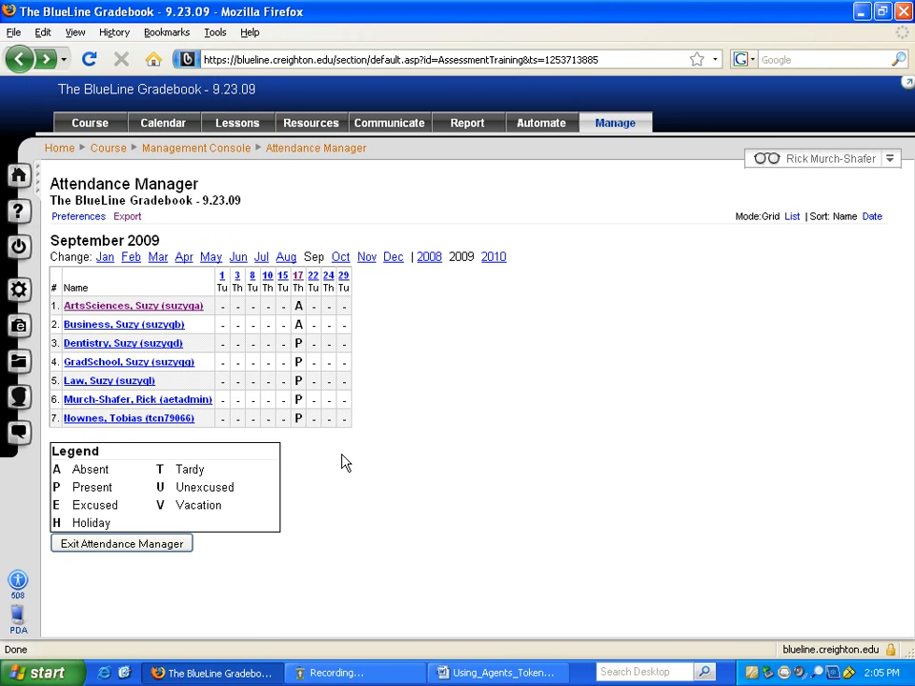